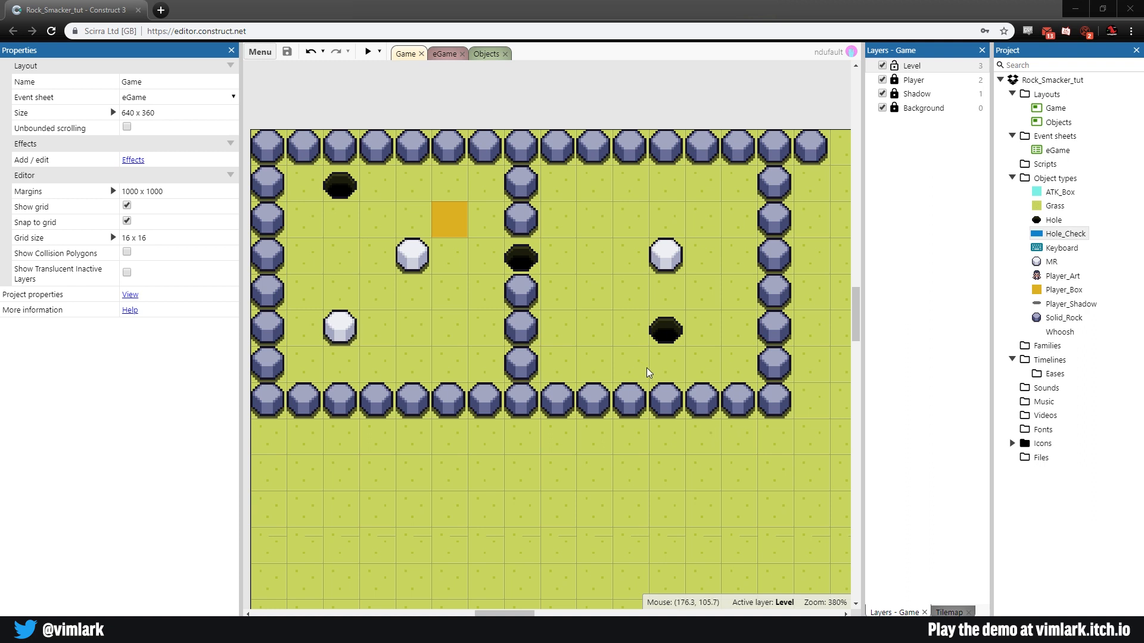
Create a new Sprite object named Bush and place it on the Level layer, in the right-hand room of the Game layout
{"action": "scroll", "coordinate": [643, 374], "scroll_direction": "down", "scroll_amount": 1}
{"action": "middle_click_drag", "start_coordinate": [559, 391], "coordinate": [619, 429]}
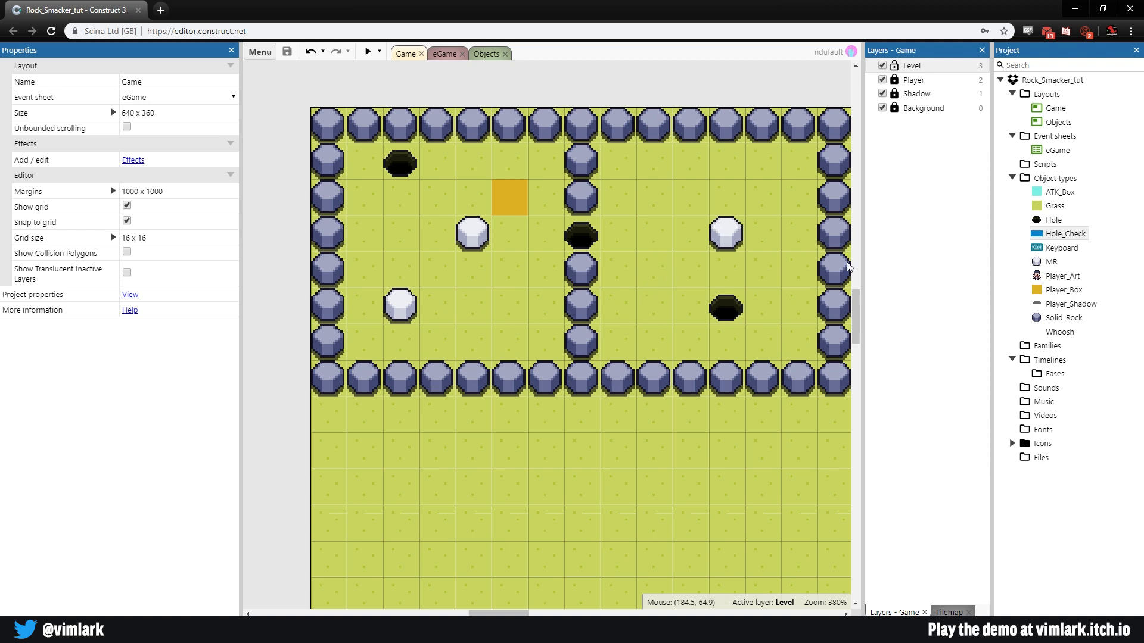
{"action": "left_click", "coordinate": [916, 68]}
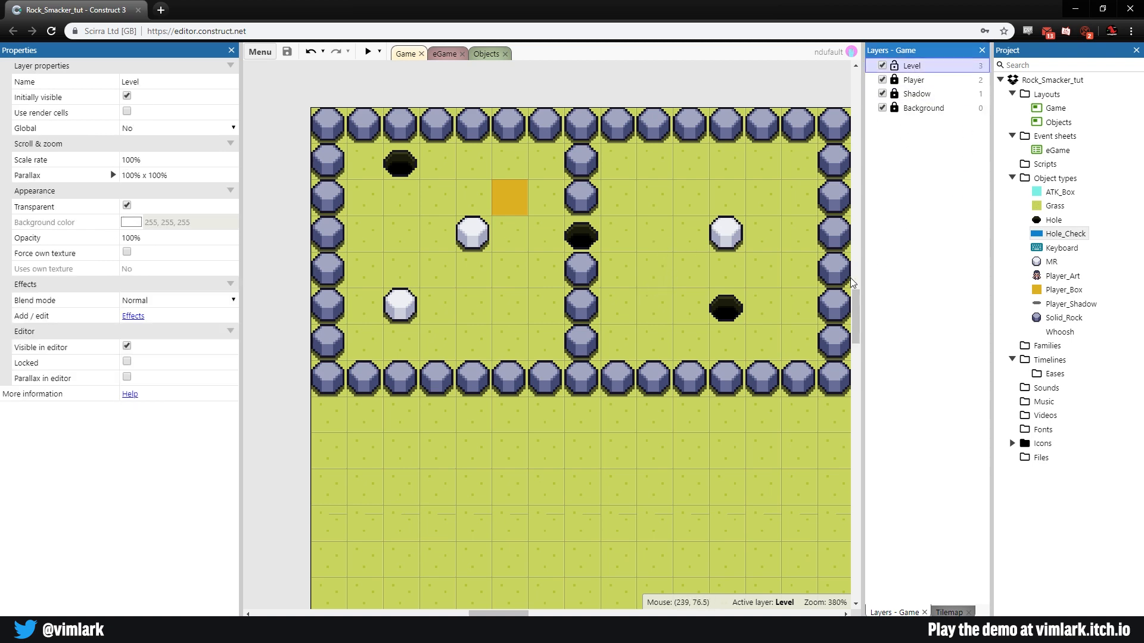
{"action": "double_click", "coordinate": [637, 242]}
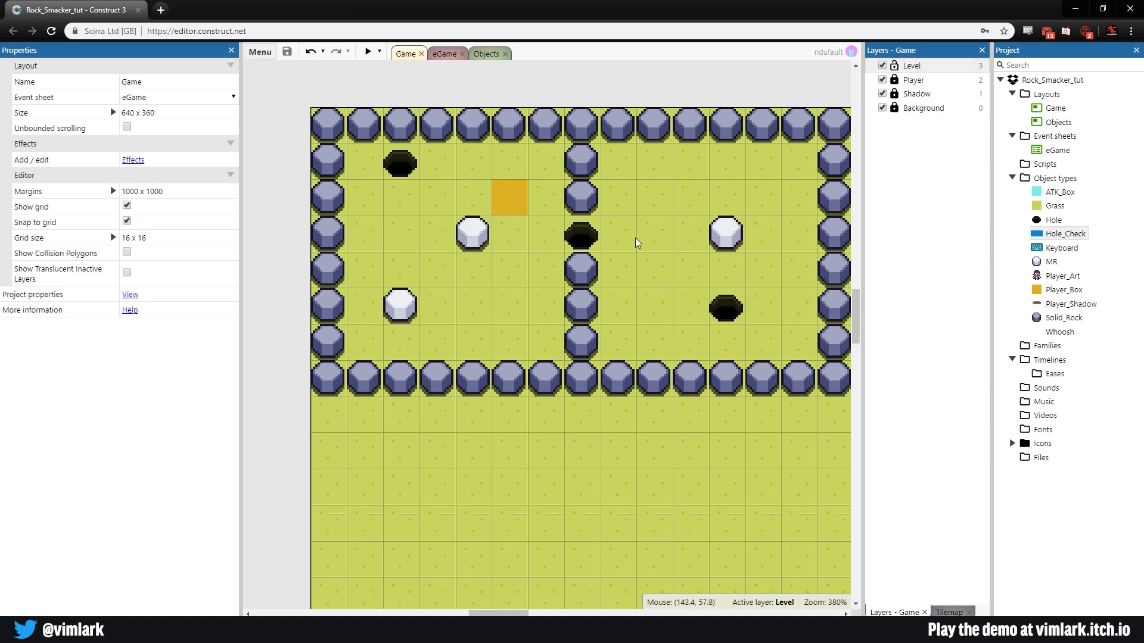
{"action": "left_click_drag", "start_coordinate": [729, 264], "coordinate": [728, 308]}
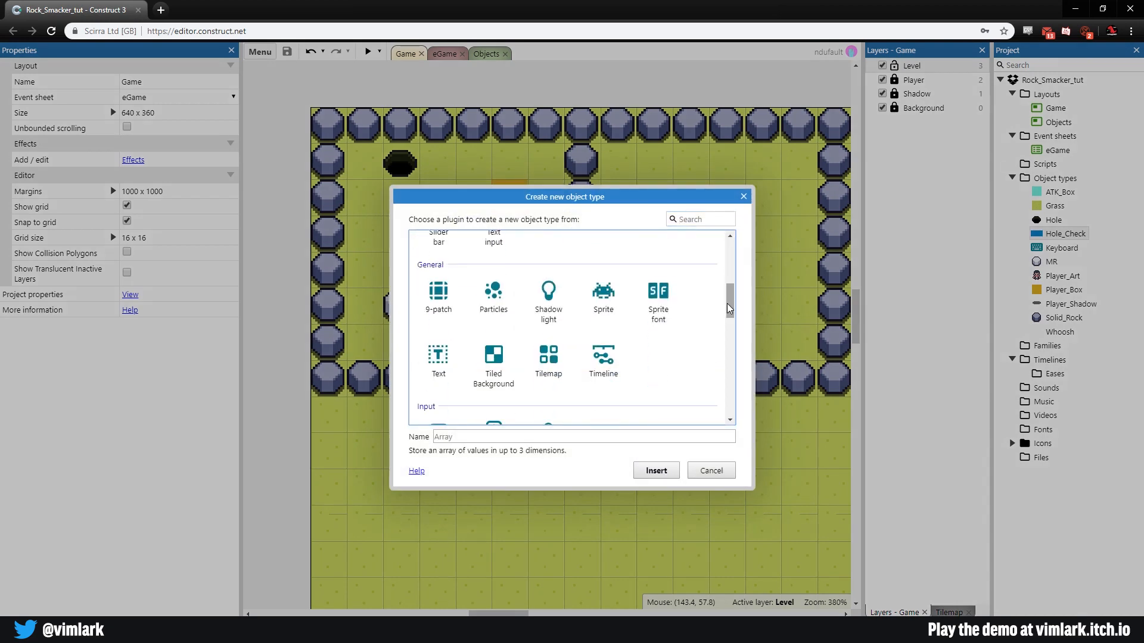
{"action": "left_click", "coordinate": [604, 295]}
{"action": "left_click", "coordinate": [485, 439]}
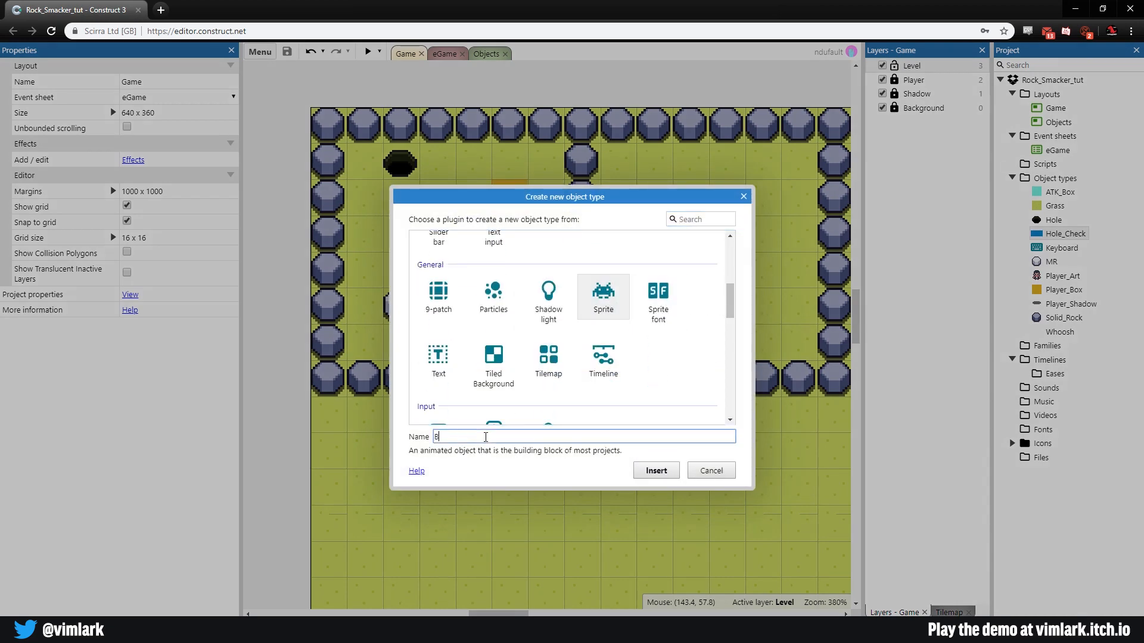
{"action": "key", "text": "Return"}
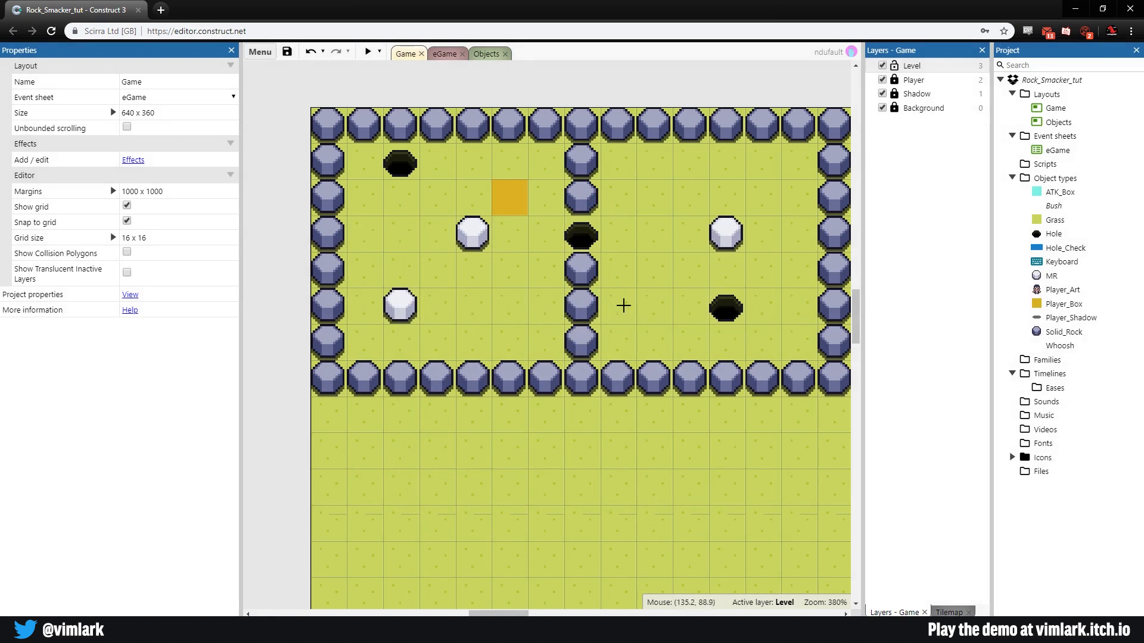
{"action": "left_click", "coordinate": [624, 305]}
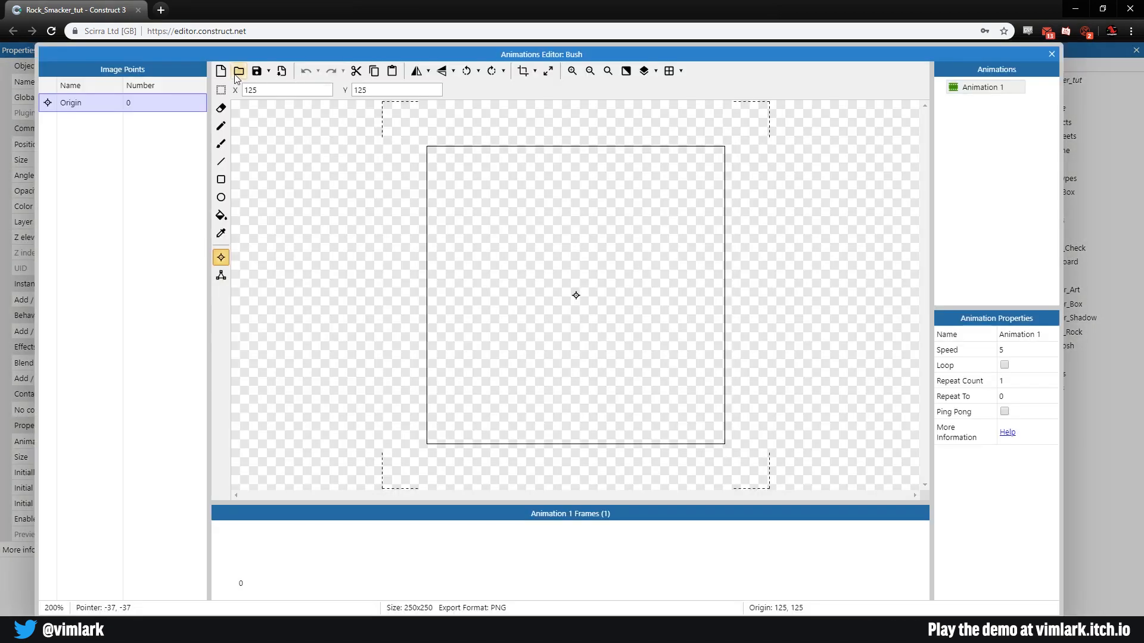
Load Bush.png from the Tiny Adventure Pack's Misc folder as the Bush sprite's image
{"action": "left_click", "coordinate": [239, 71]}
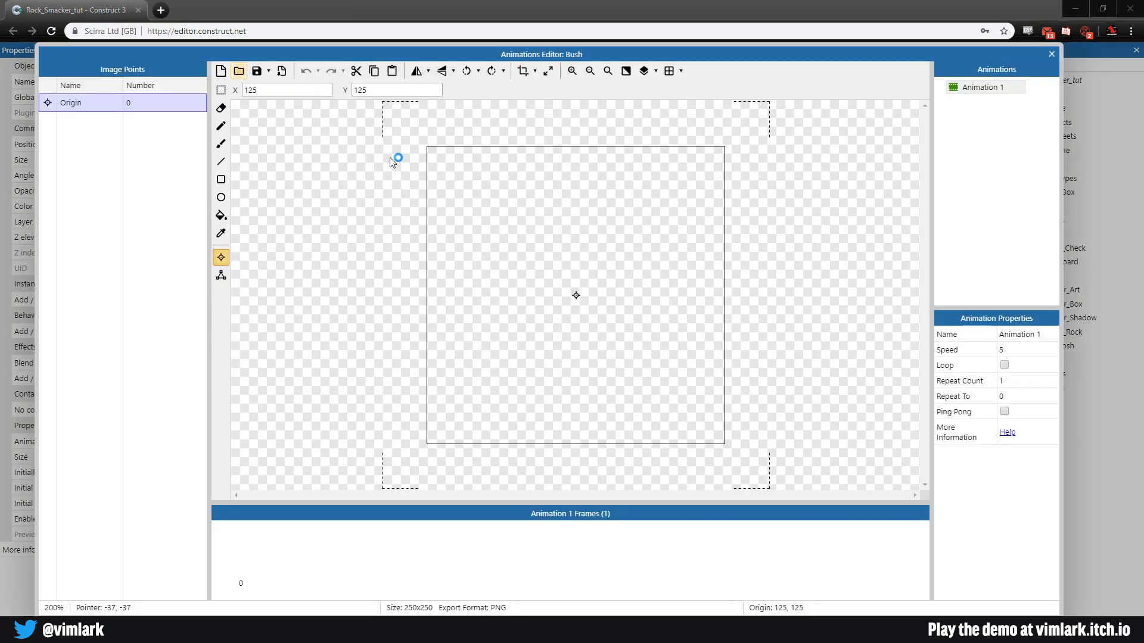
{"action": "left_click", "coordinate": [202, 119]}
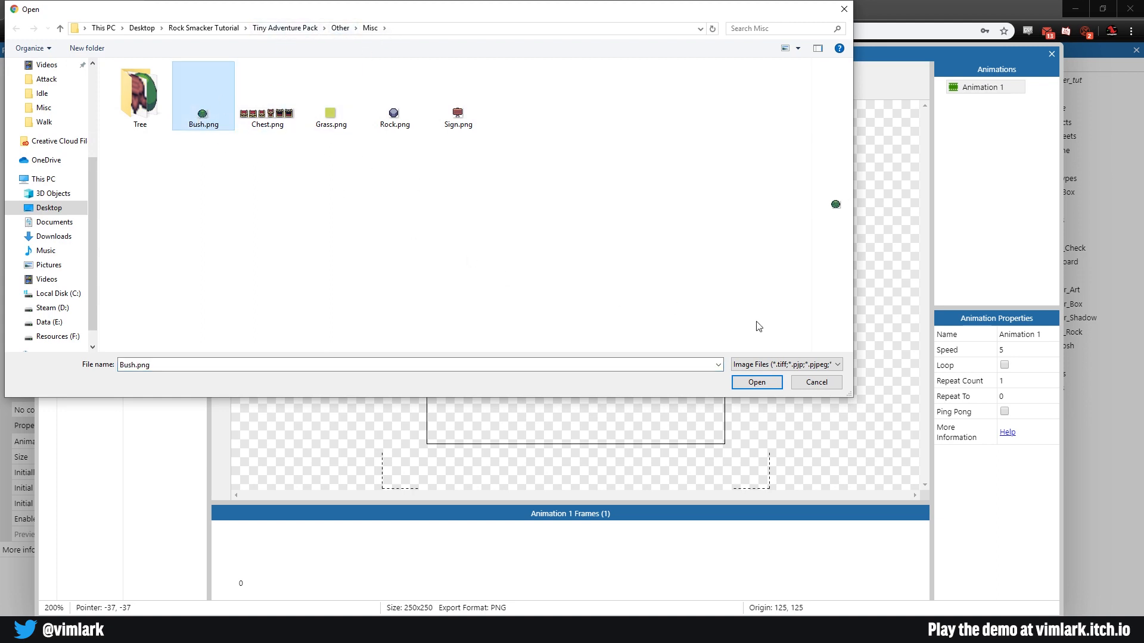
{"action": "left_click", "coordinate": [762, 384]}
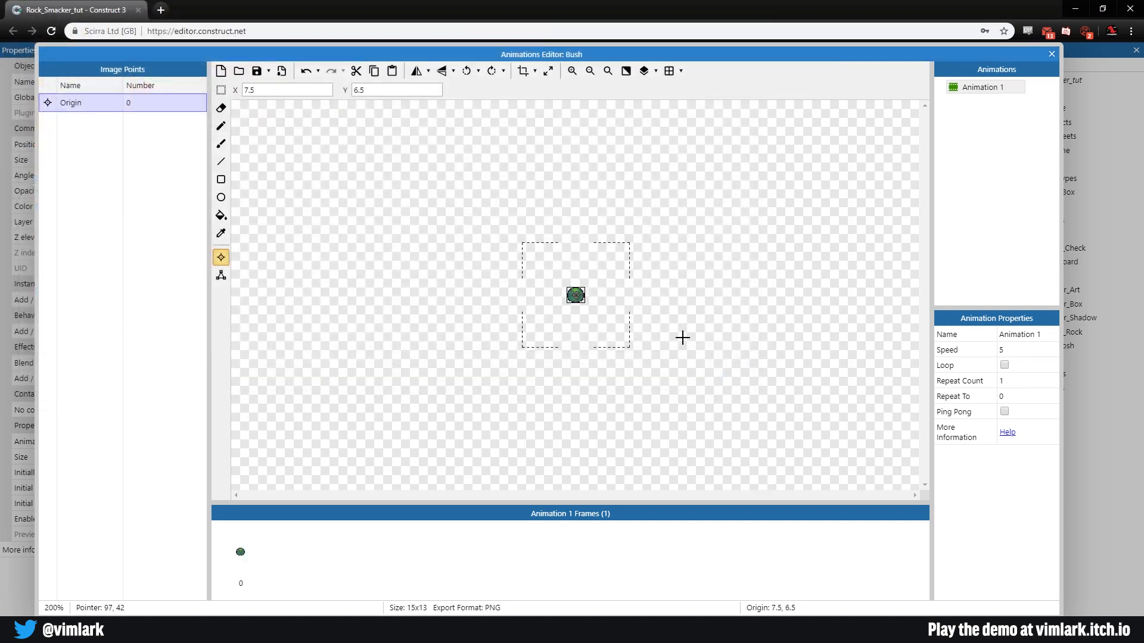
Resize the bush image's canvas to 16 by 16 pixels, keeping the top-left alignment
{"action": "scroll", "coordinate": [683, 338], "scroll_direction": "up", "scroll_amount": 3, "text": "ctrl"}
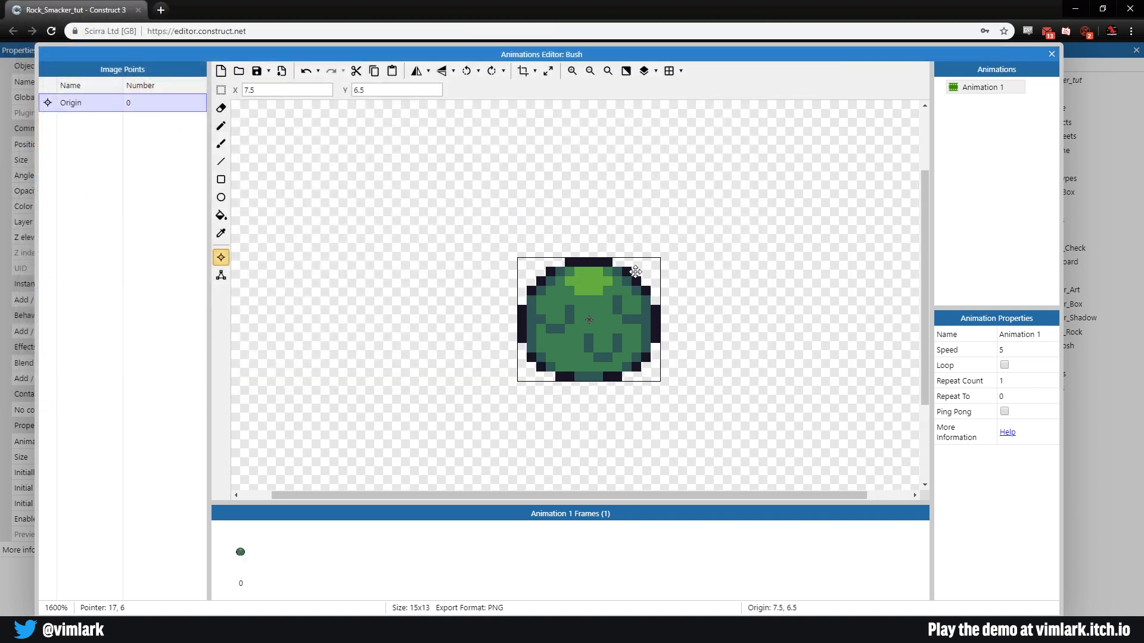
{"action": "left_click", "coordinate": [548, 71]}
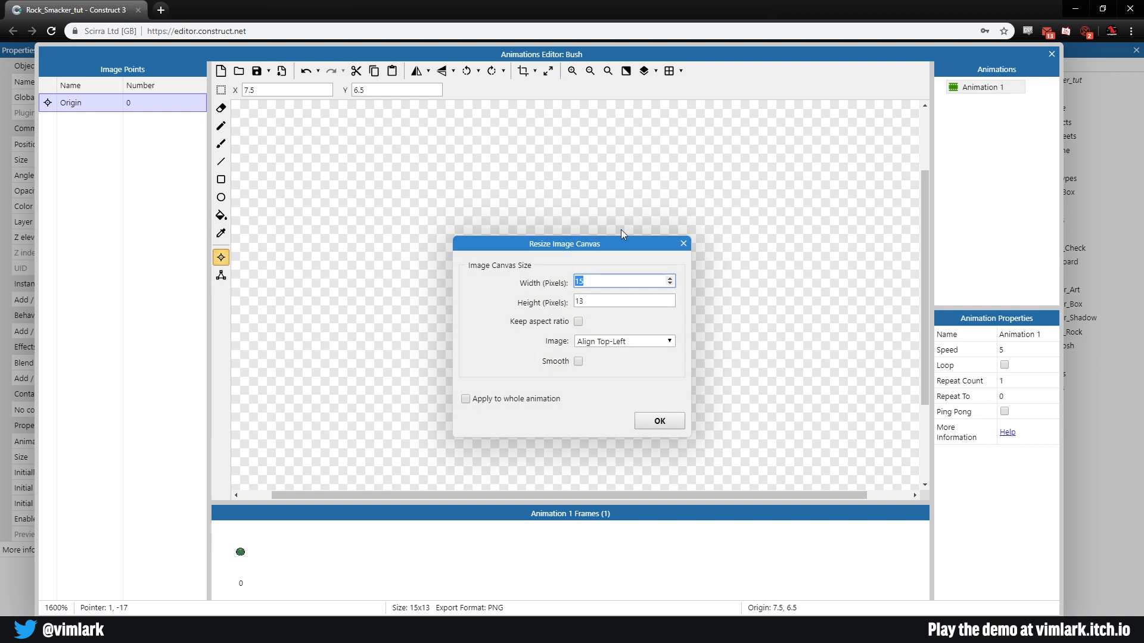
{"action": "type", "text": "16"}
{"action": "key", "text": "Tab"}
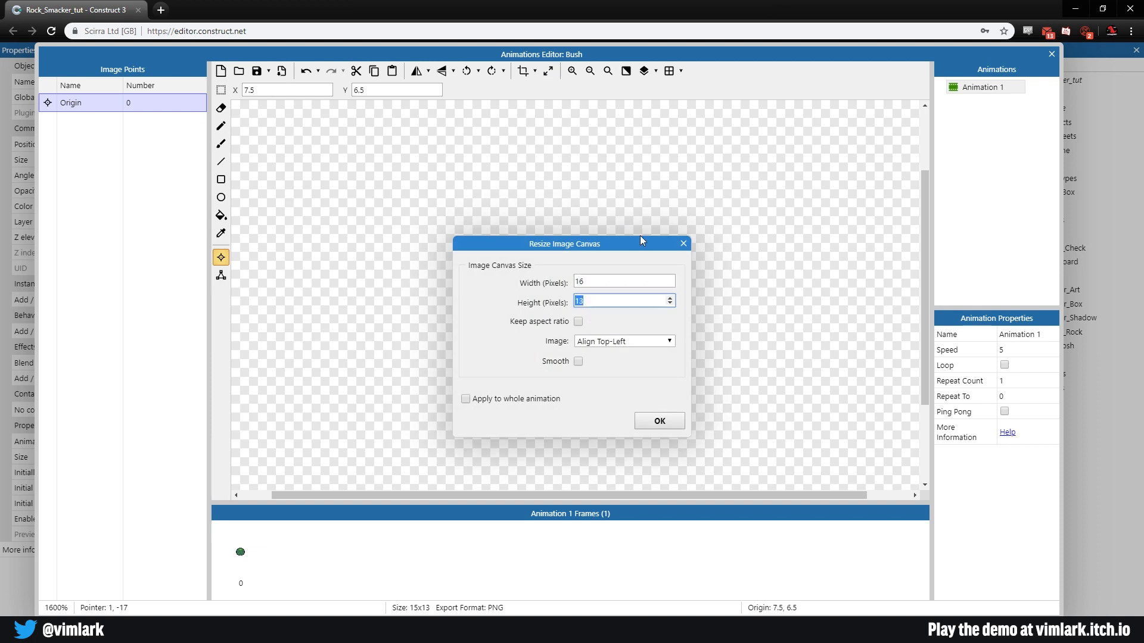
{"action": "type", "text": "16"}
{"action": "key", "text": "Return"}
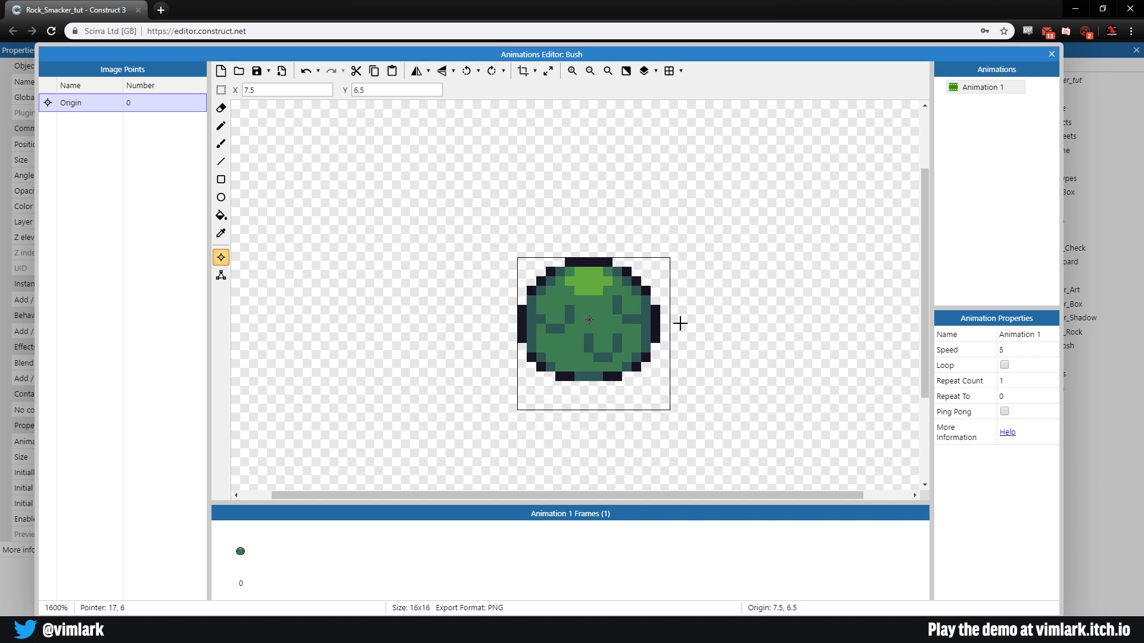
Select the whole bush artwork and shift it down by one pixel within the canvas
{"action": "scroll", "coordinate": [679, 323], "scroll_direction": "up", "scroll_amount": 1, "text": "ctrl"}
{"action": "scroll", "coordinate": [680, 323], "scroll_direction": "down", "scroll_amount": 1, "text": "ctrl"}
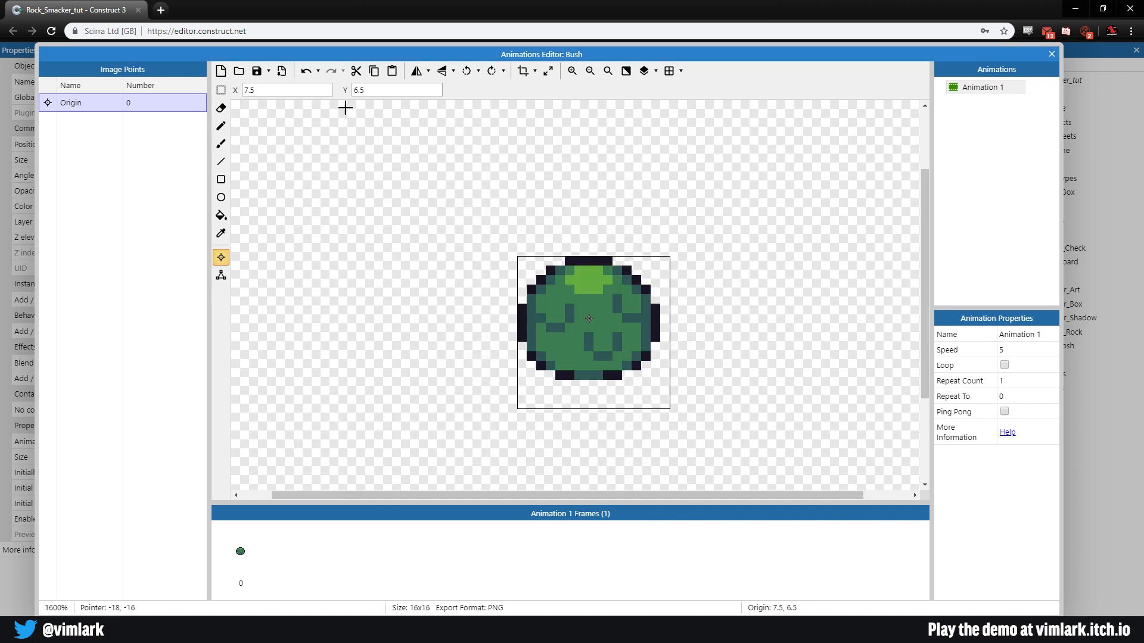
{"action": "left_click", "coordinate": [227, 93]}
{"action": "left_click_drag", "start_coordinate": [412, 171], "coordinate": [772, 398]}
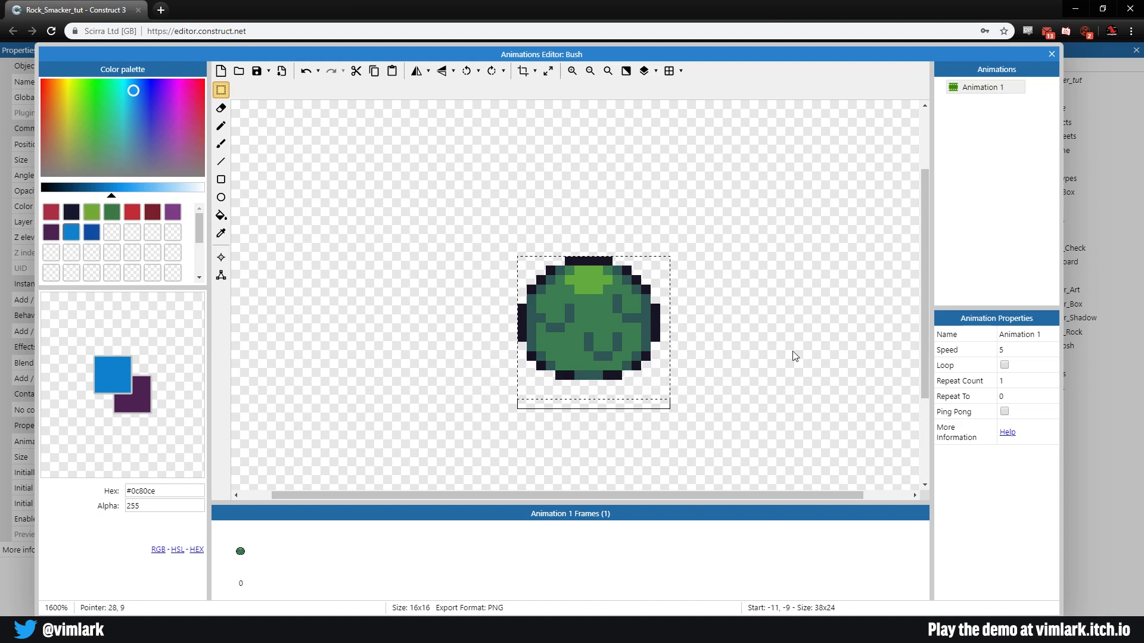
{"action": "key", "text": "Down"}
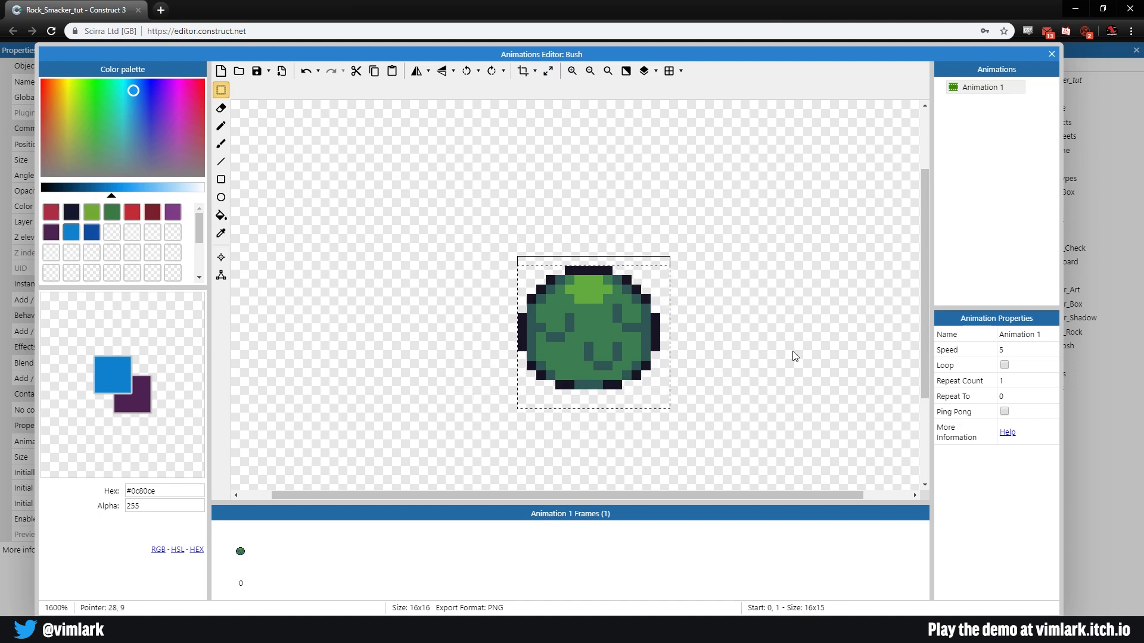
{"action": "left_click", "coordinate": [712, 323]}
Draw a one-pixel shadow around the bush's lower edge with the Pencil in black (#000000) at alpha 150
{"action": "left_click", "coordinate": [220, 126]}
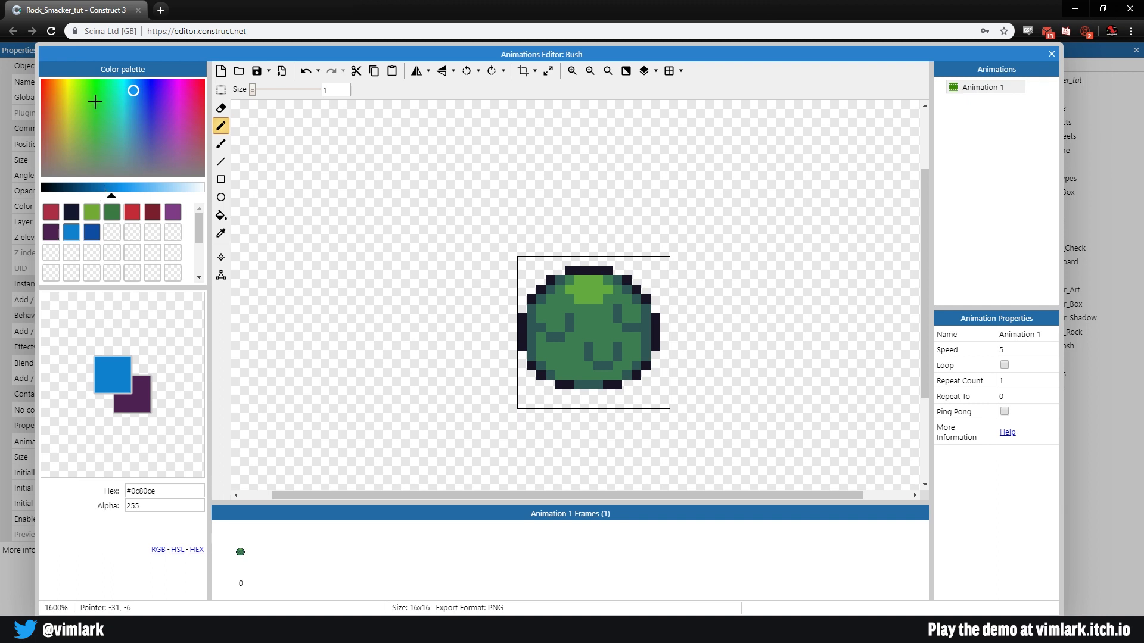
{"action": "left_click_drag", "start_coordinate": [121, 196], "coordinate": [30, 196]}
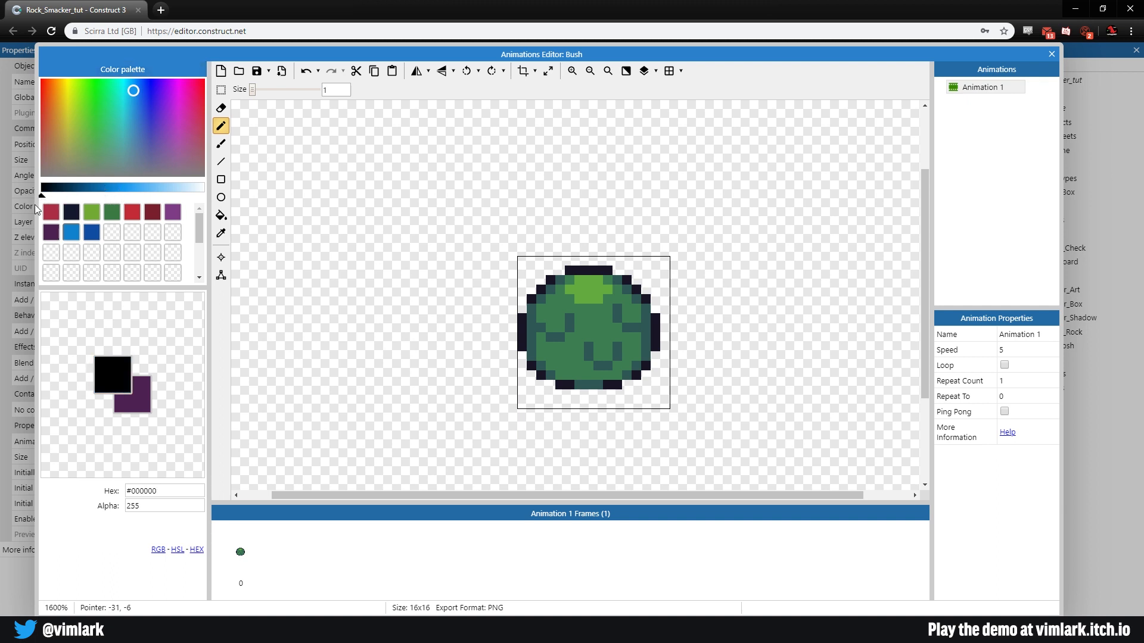
{"action": "double_click", "coordinate": [143, 505]}
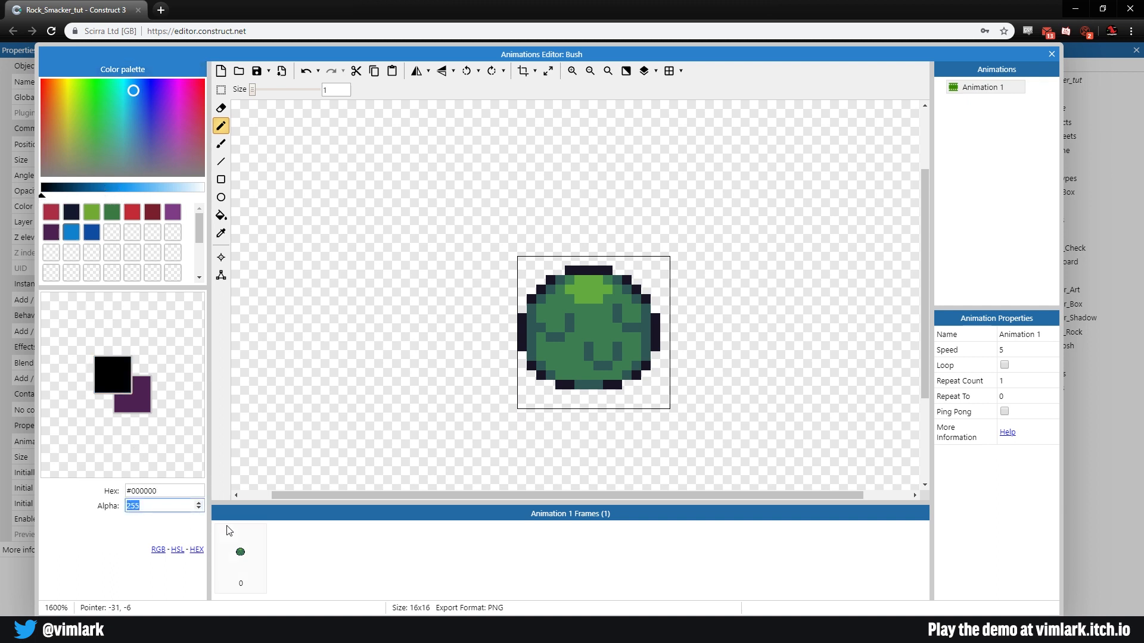
{"action": "left_click", "coordinate": [524, 357]}
{"action": "mouse_move", "coordinate": [524, 355]}
{"action": "left_mouse_down"}
{"action": "mouse_move", "coordinate": [536, 387]}
{"action": "mouse_move", "coordinate": [609, 396]}
{"action": "mouse_move", "coordinate": [645, 385]}
{"action": "mouse_move", "coordinate": [658, 357]}
{"action": "left_mouse_up"}
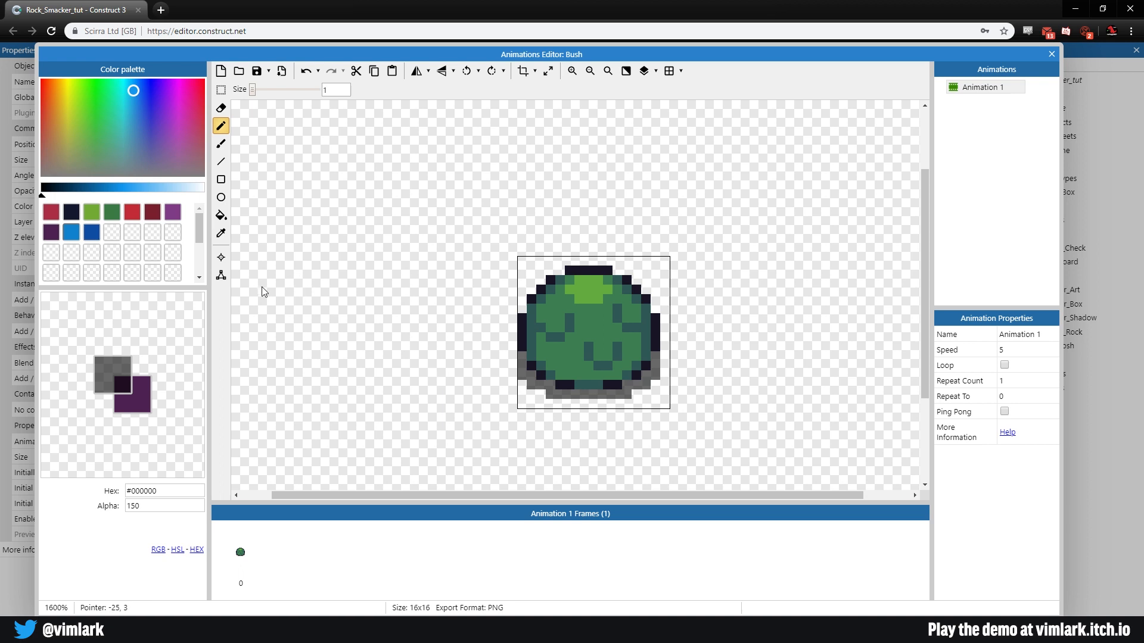
Set the bush's collision polygon to the full bounding box of the image
{"action": "left_click", "coordinate": [221, 277]}
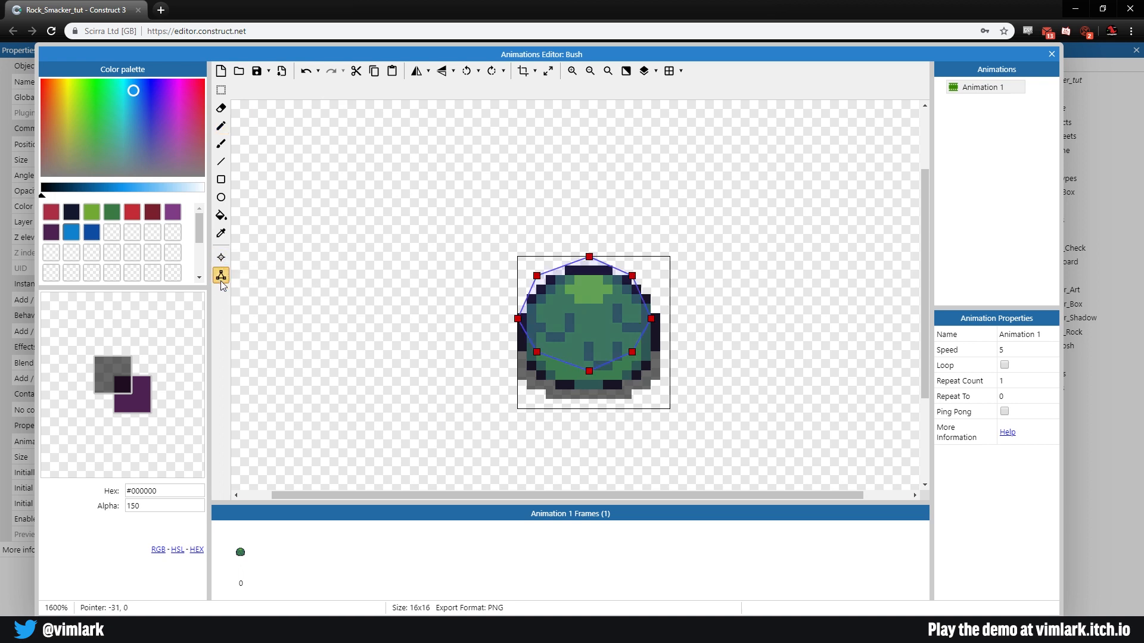
{"action": "right_click", "coordinate": [588, 322]}
{"action": "left_click", "coordinate": [641, 456]}
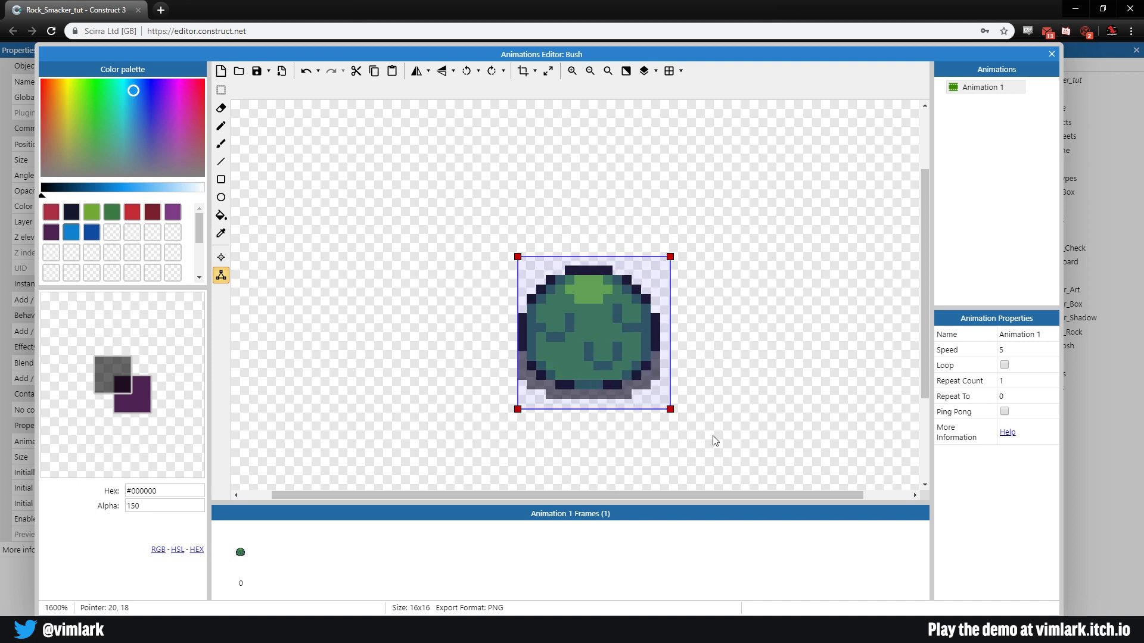
Move the collision polygon's bottom points up 2 pixels to Y 14 and its right points inward 2 pixels to X 14
{"action": "left_click", "coordinate": [670, 409]}
{"action": "left_click", "coordinate": [518, 410]}
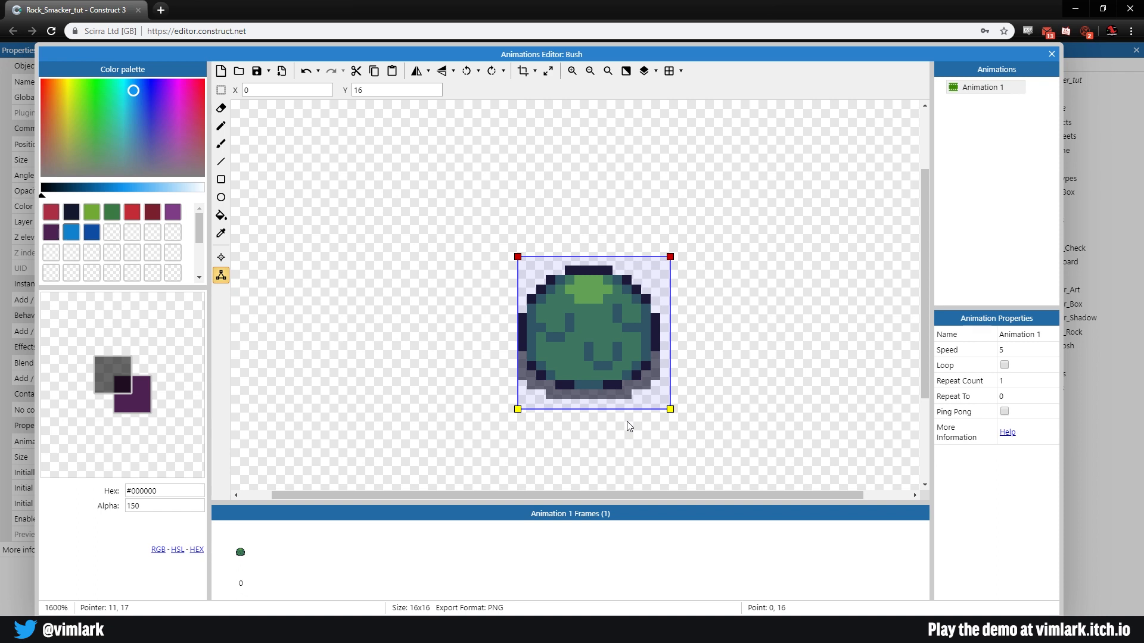
{"action": "key", "text": "Up"}
{"action": "key", "text": "Up"}
{"action": "left_click", "coordinate": [721, 373]}
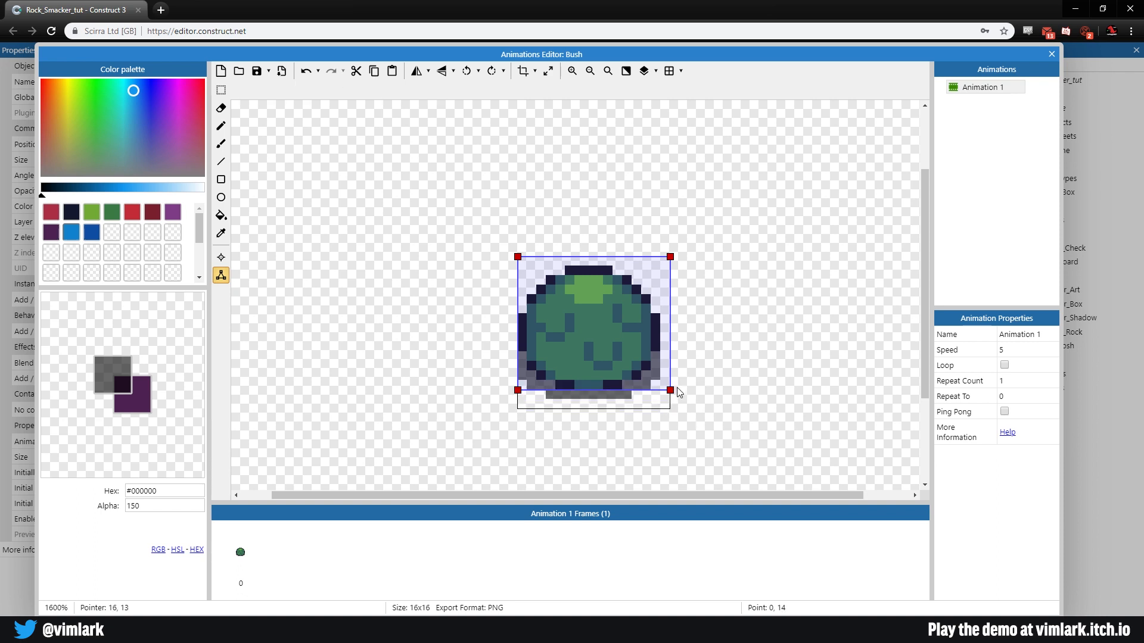
{"action": "left_click", "coordinate": [672, 390]}
{"action": "left_click", "coordinate": [669, 259], "text": "ctrl"}
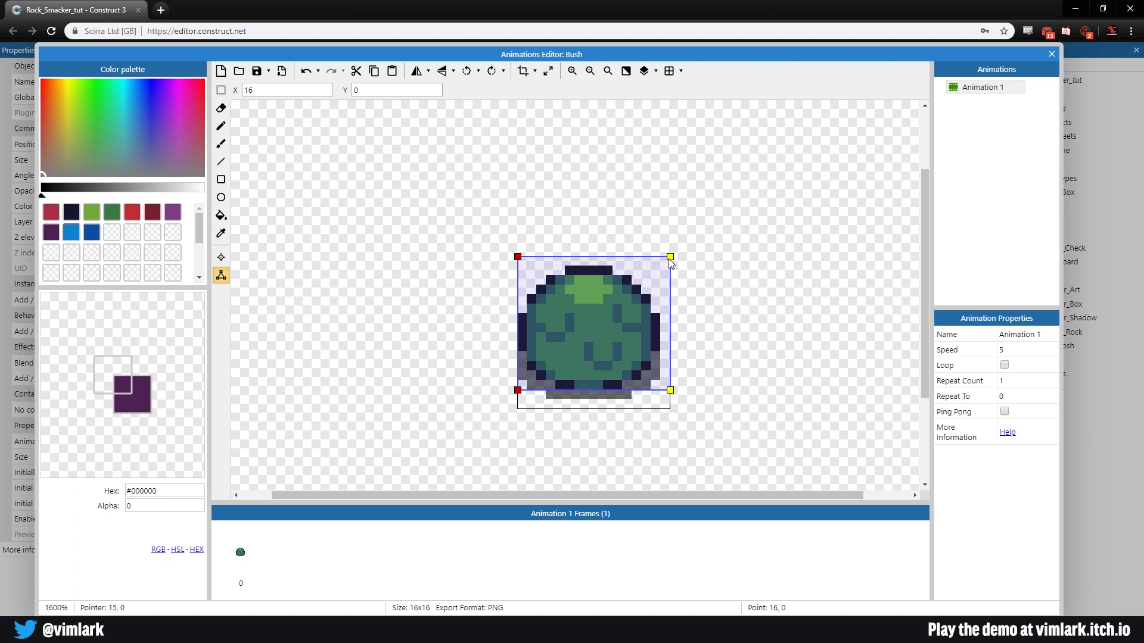
{"action": "key", "text": "Left"}
{"action": "key", "text": "Left"}
{"action": "left_click", "coordinate": [651, 257]}
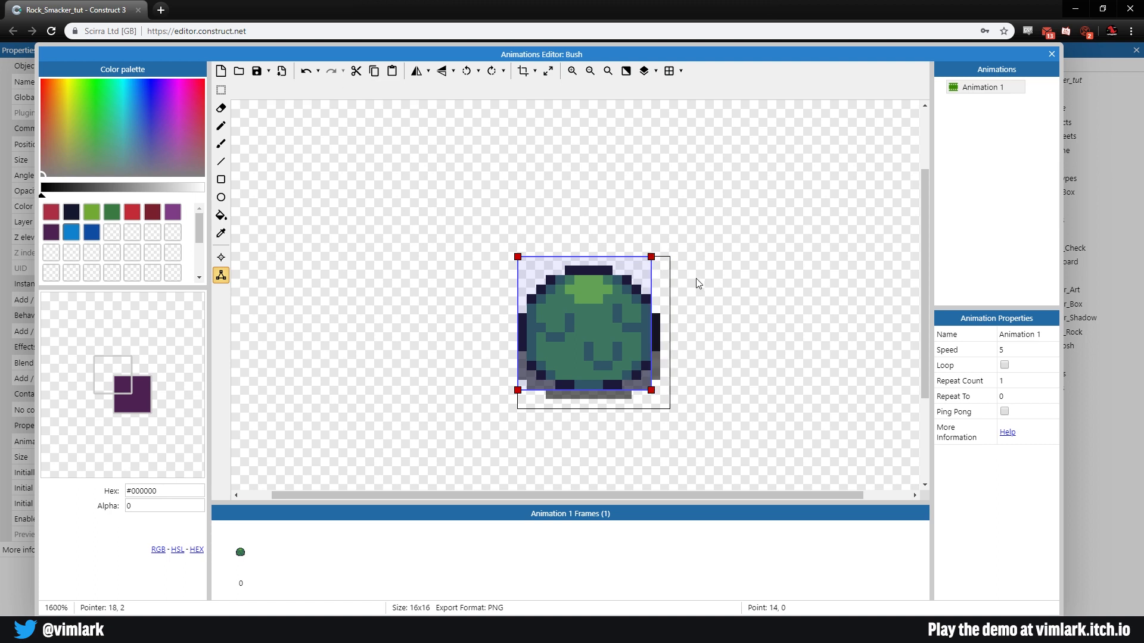
Move the collision polygon's top points down 2 pixels to Y 2 and its left points inward 2 pixels to X 2
{"action": "left_click", "coordinate": [518, 257]}
{"action": "left_click", "coordinate": [651, 256], "text": "ctrl"}
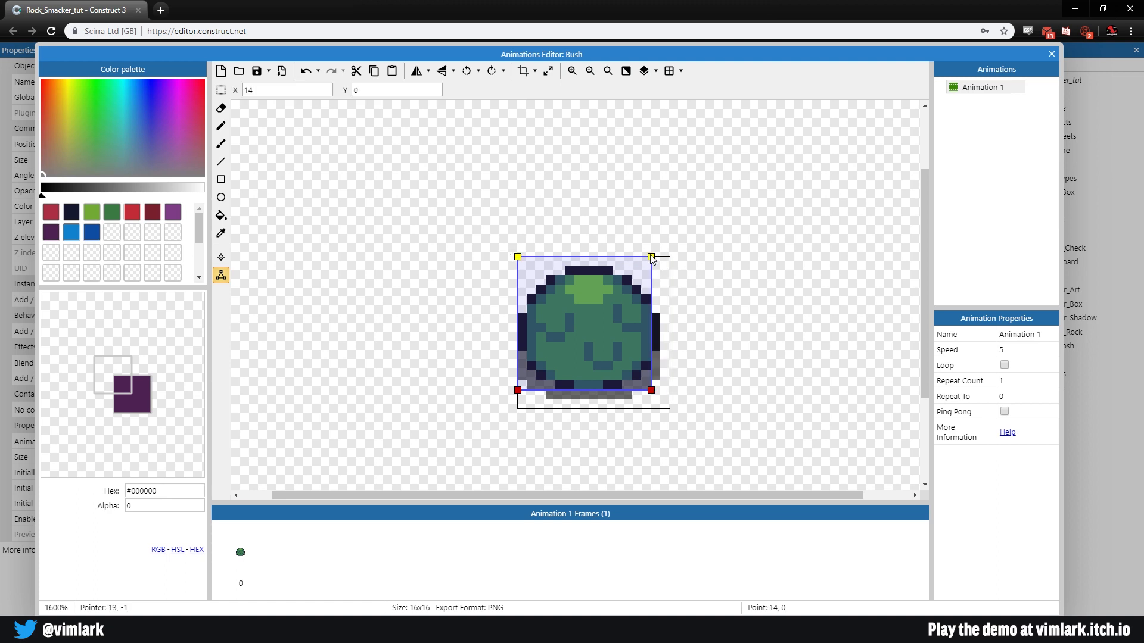
{"action": "key", "text": "Down"}
{"action": "key", "text": "Down"}
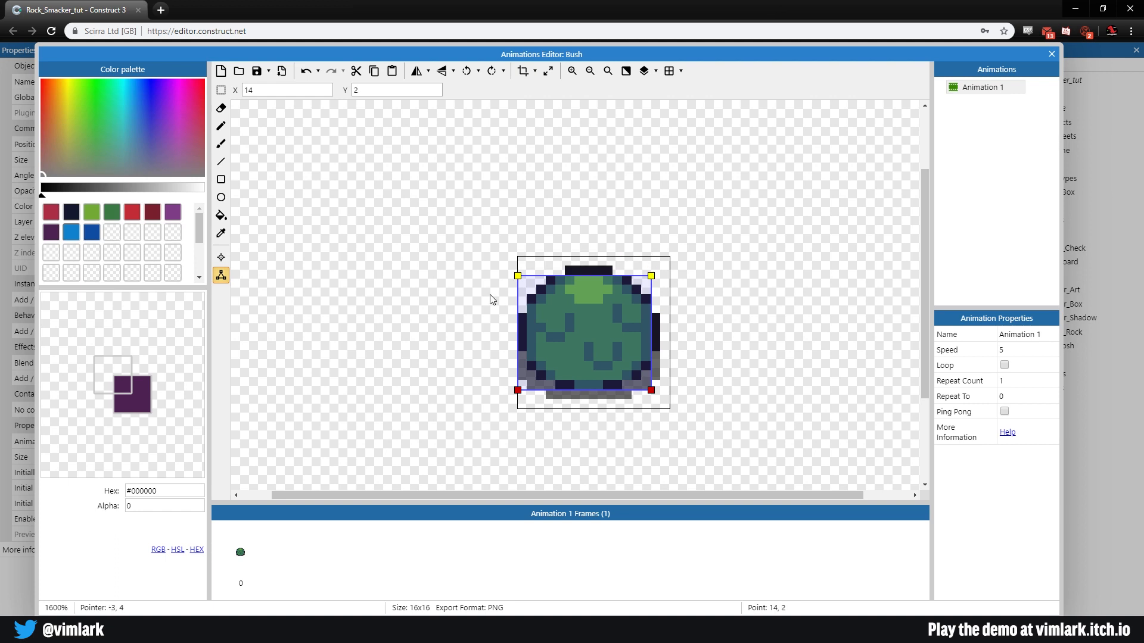
{"action": "left_click", "coordinate": [517, 276]}
{"action": "left_click", "coordinate": [517, 390], "text": "ctrl"}
{"action": "key", "text": "Right"}
{"action": "key", "text": "Right"}
{"action": "left_click", "coordinate": [457, 386]}
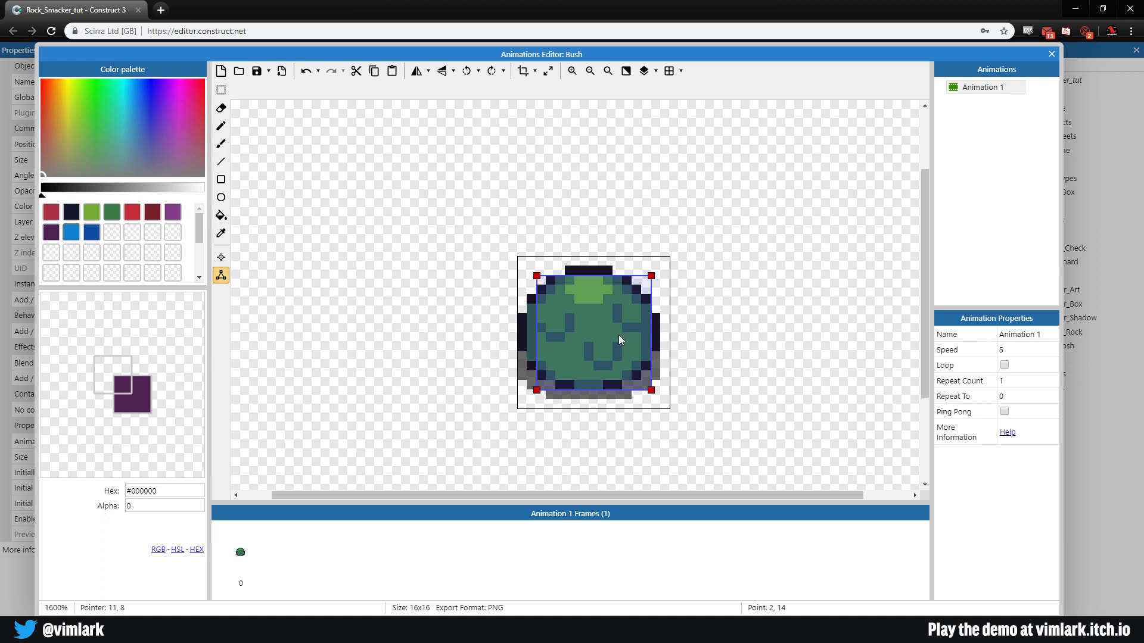
Assign the bush's origin point to the top-left corner of the image
{"action": "left_click", "coordinate": [221, 257]}
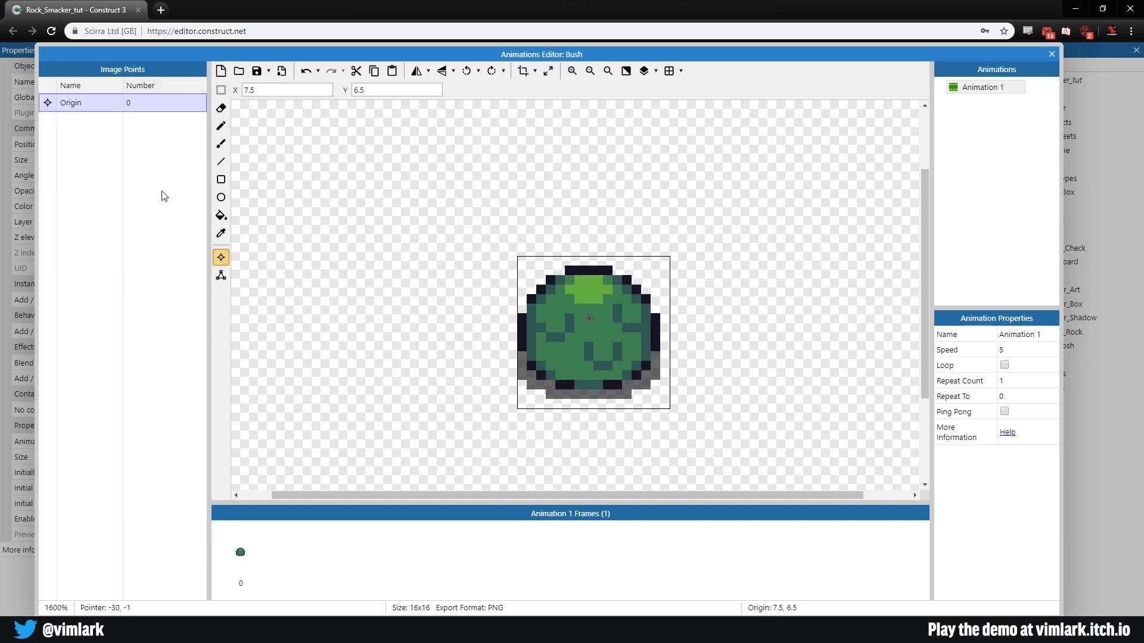
{"action": "right_click", "coordinate": [141, 101]}
{"action": "mouse_move", "coordinate": [194, 173]}
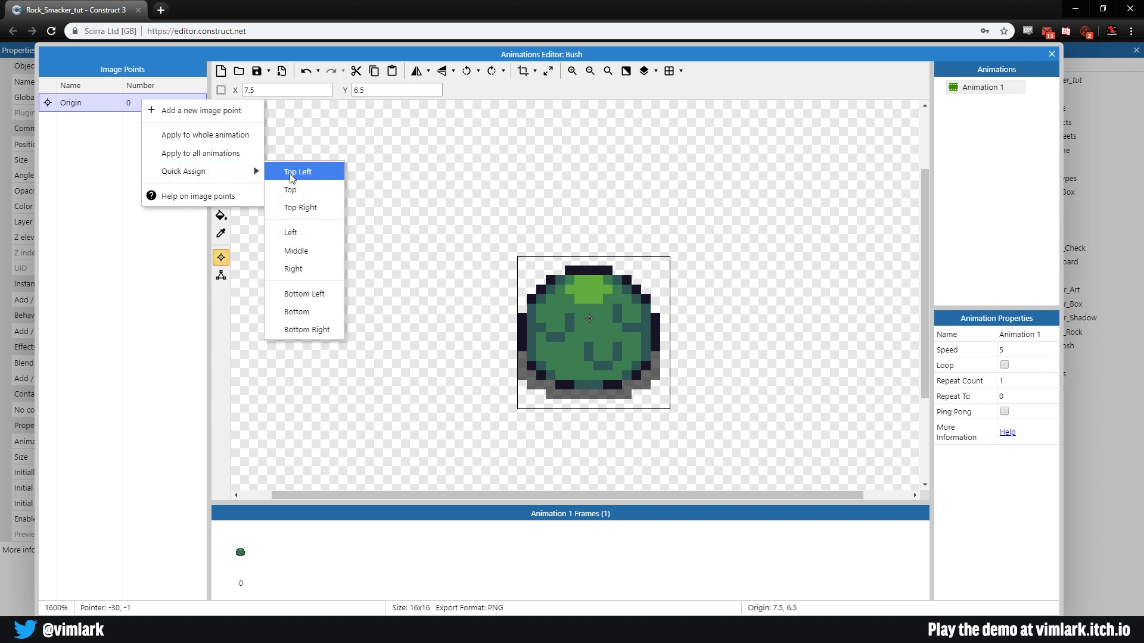
{"action": "left_click", "coordinate": [296, 174]}
Add a second image point at the bush's centre (8, 8) and close the animations editor
{"action": "right_click", "coordinate": [159, 111]}
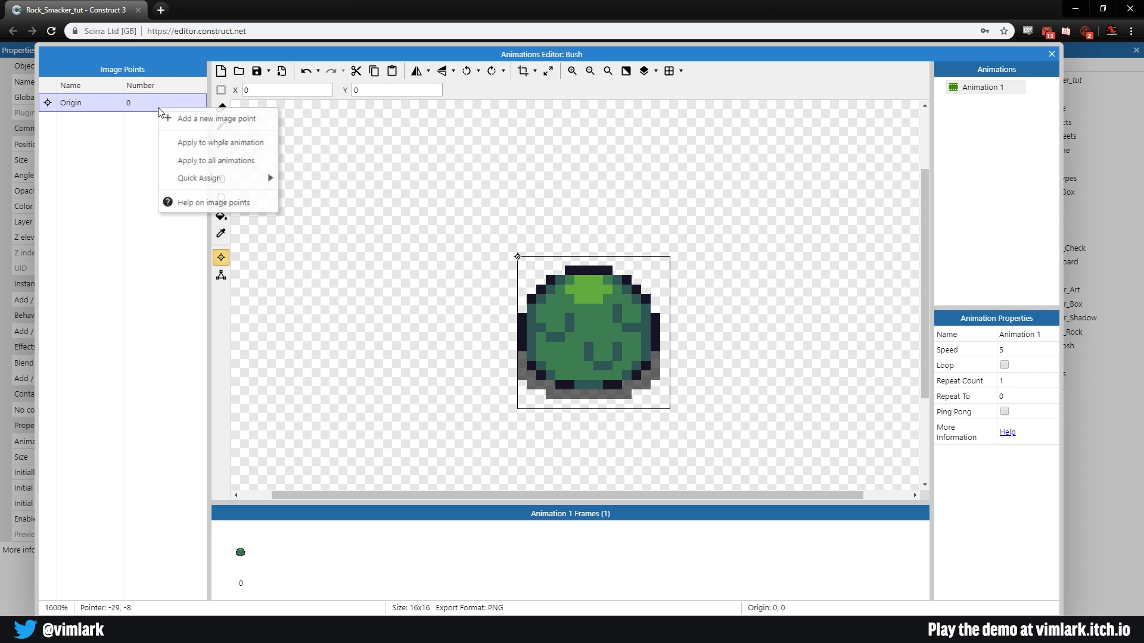
{"action": "left_click", "coordinate": [202, 127]}
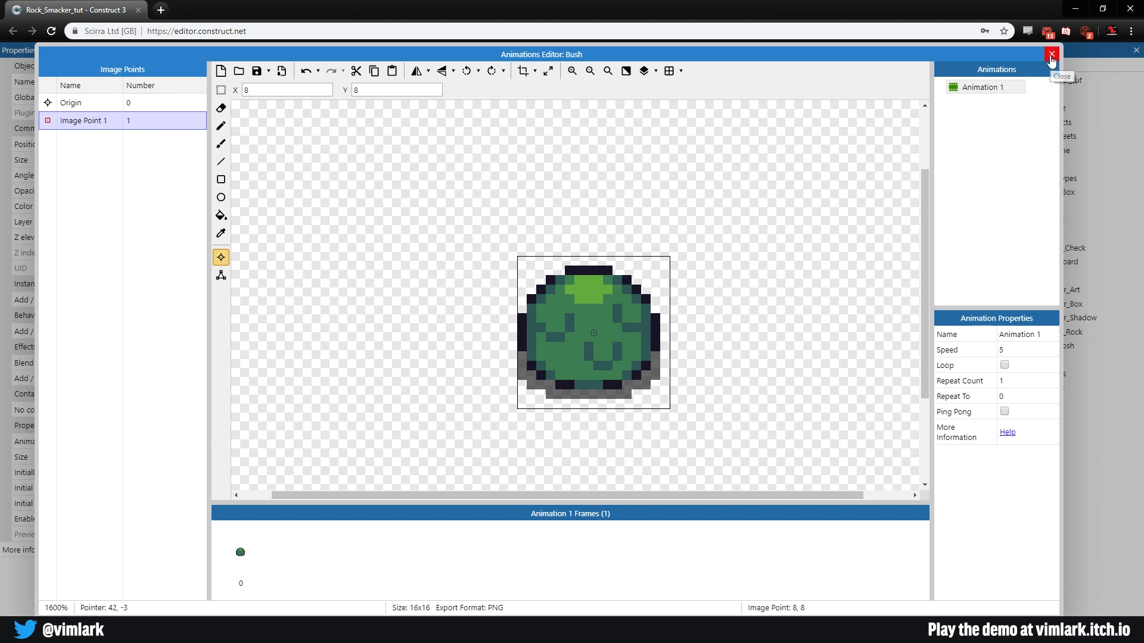
{"action": "left_click", "coordinate": [1052, 54]}
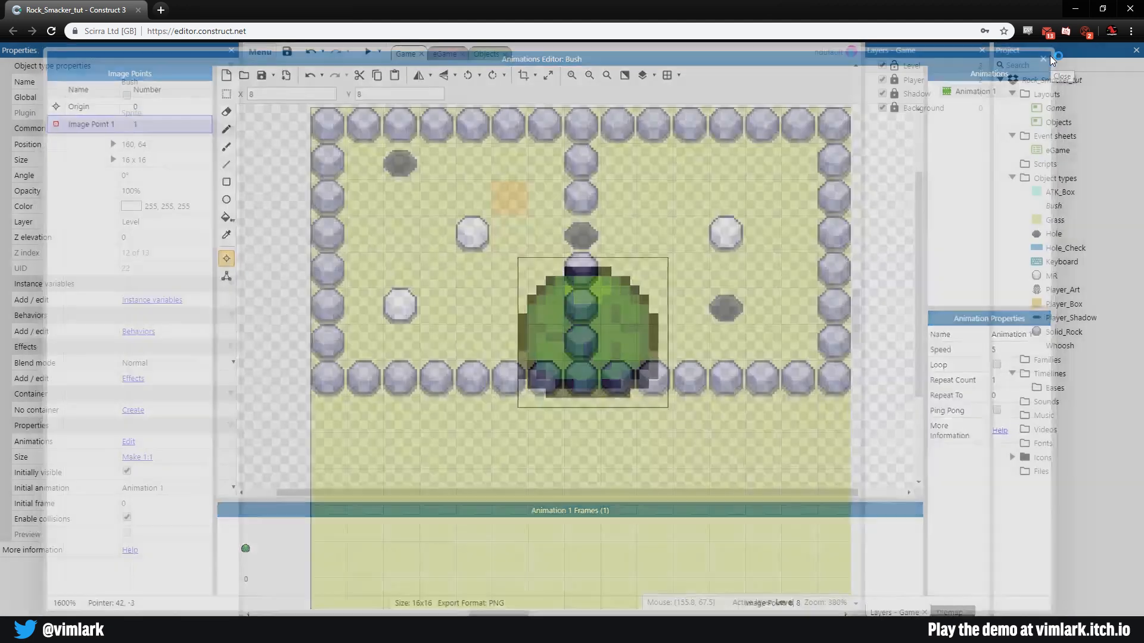
Move the bush to the tile two below the orange Player_Box and return the neighbouring MR rock to position 64, 48
{"action": "left_click", "coordinate": [690, 266]}
{"action": "left_click_drag", "start_coordinate": [690, 266], "coordinate": [650, 225]}
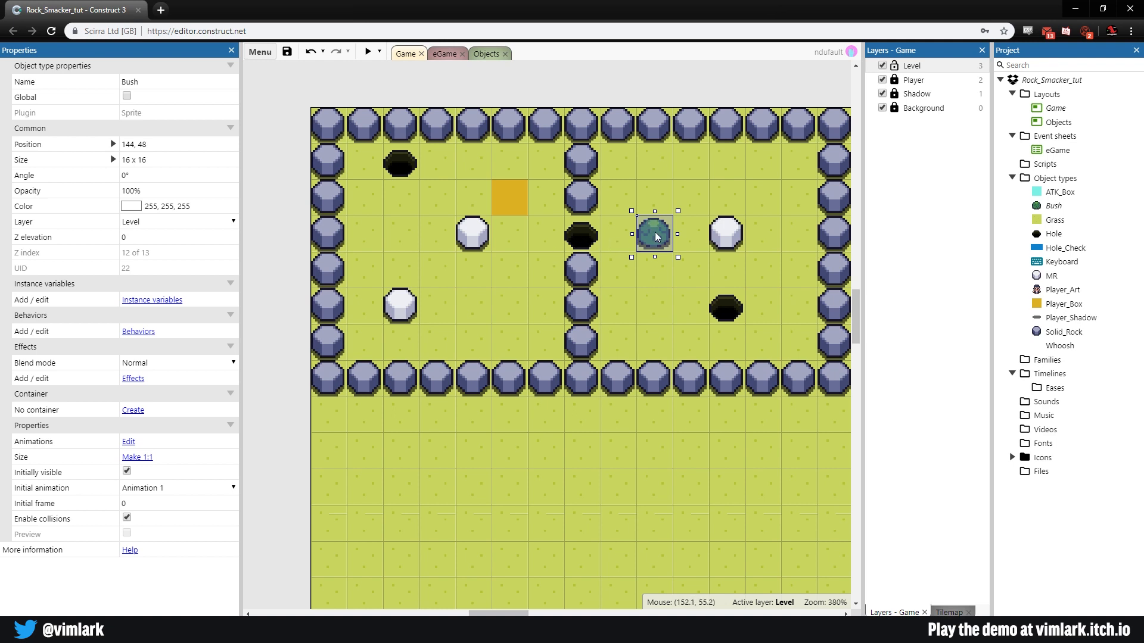
{"action": "left_click_drag", "start_coordinate": [655, 232], "coordinate": [522, 245]}
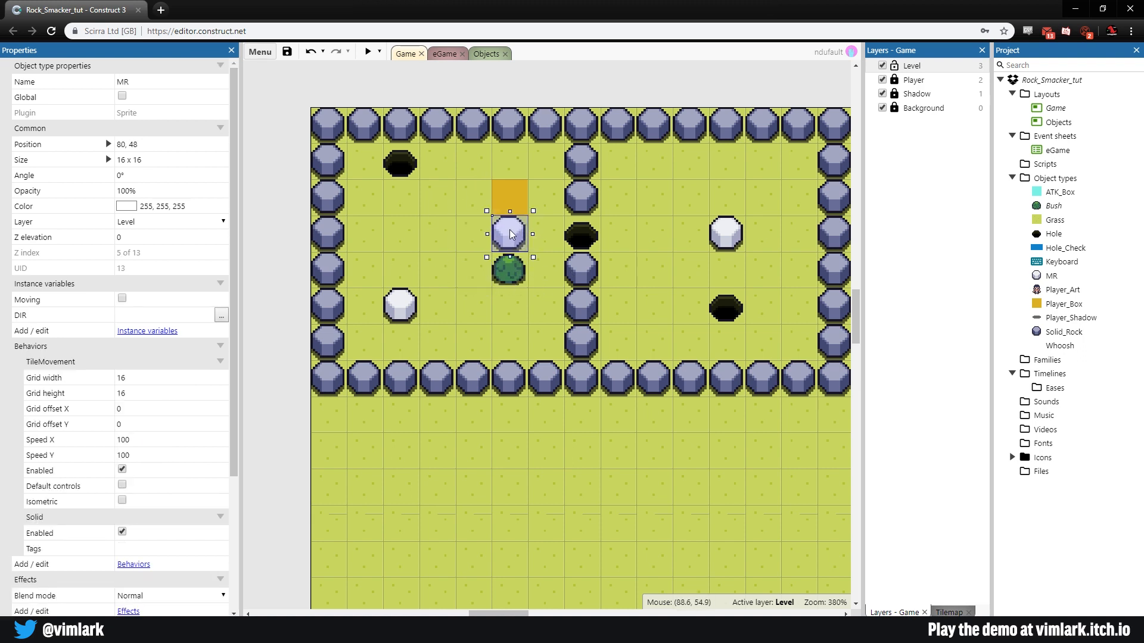
{"action": "left_click_drag", "start_coordinate": [511, 234], "coordinate": [462, 237]}
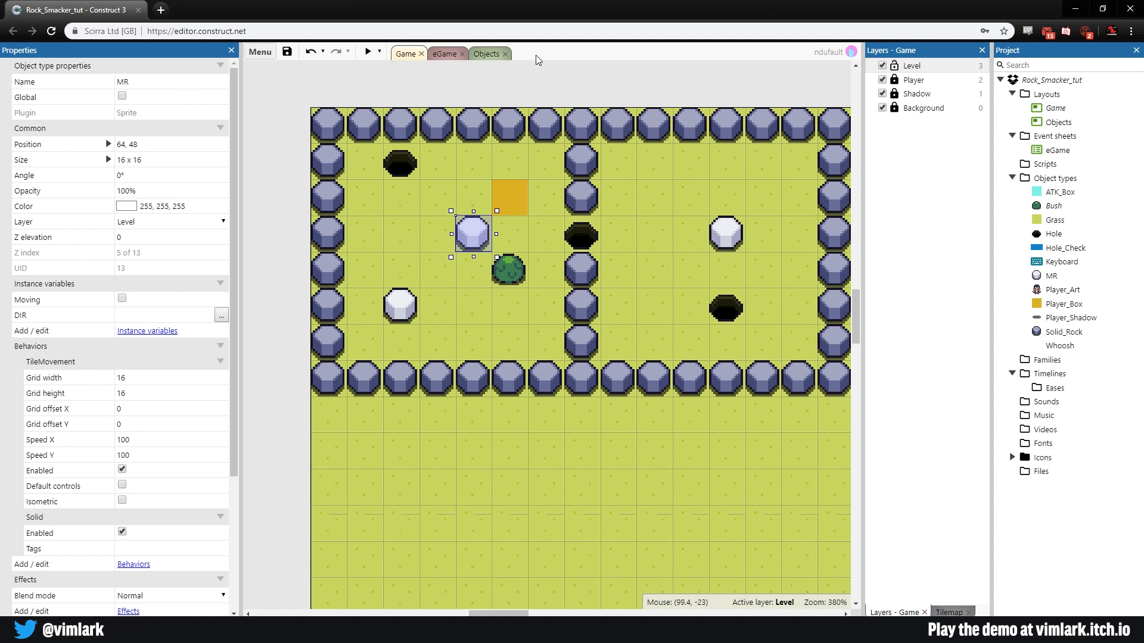
Add a new Sprite object named Bush_Death to the empty area of the Objects layout
{"action": "left_click", "coordinate": [486, 54]}
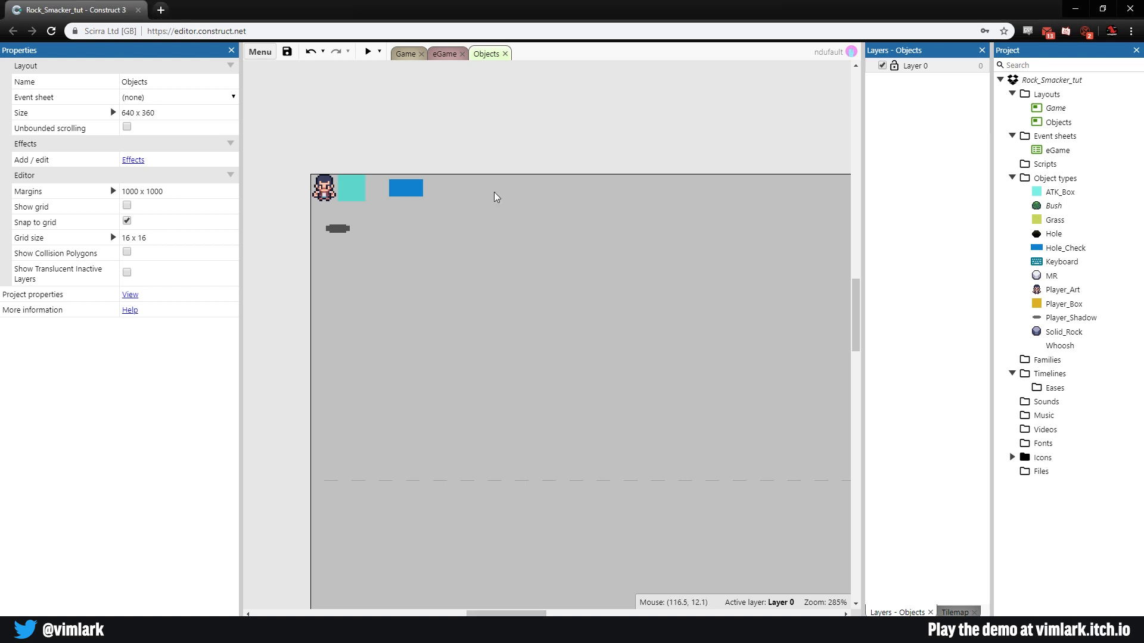
{"action": "double_click", "coordinate": [544, 207]}
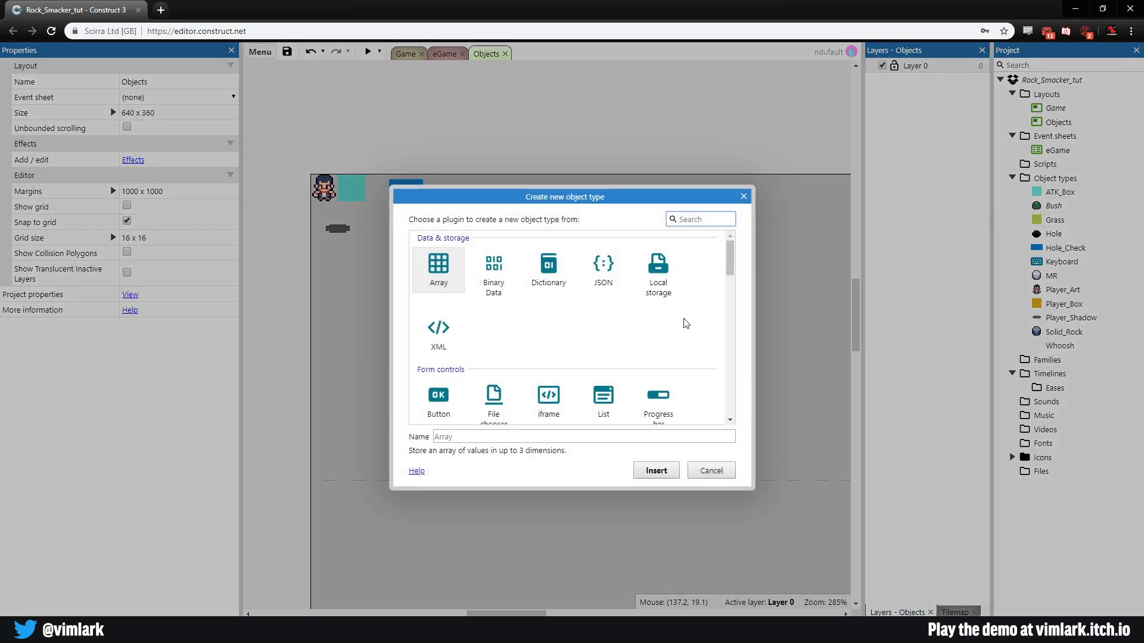
{"action": "scroll", "coordinate": [691, 316], "scroll_direction": "down", "scroll_amount": 1}
{"action": "left_click", "coordinate": [602, 270]}
{"action": "left_click", "coordinate": [600, 438]}
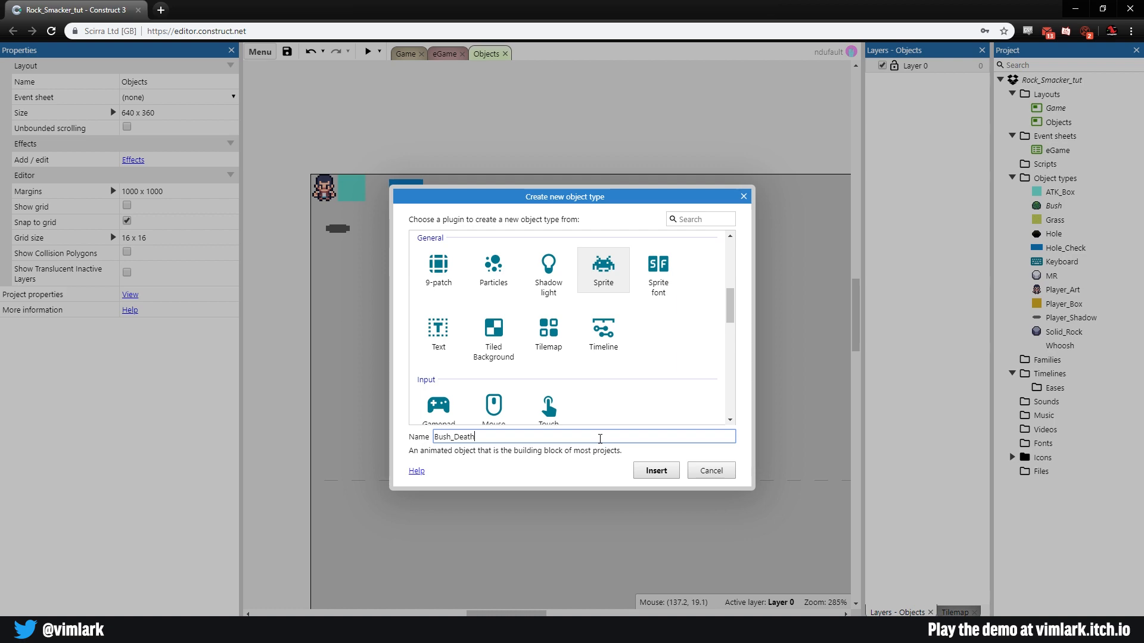
{"action": "type", "text": "Bush_Death"}
{"action": "key", "text": "Return"}
{"action": "left_click", "coordinate": [658, 316]}
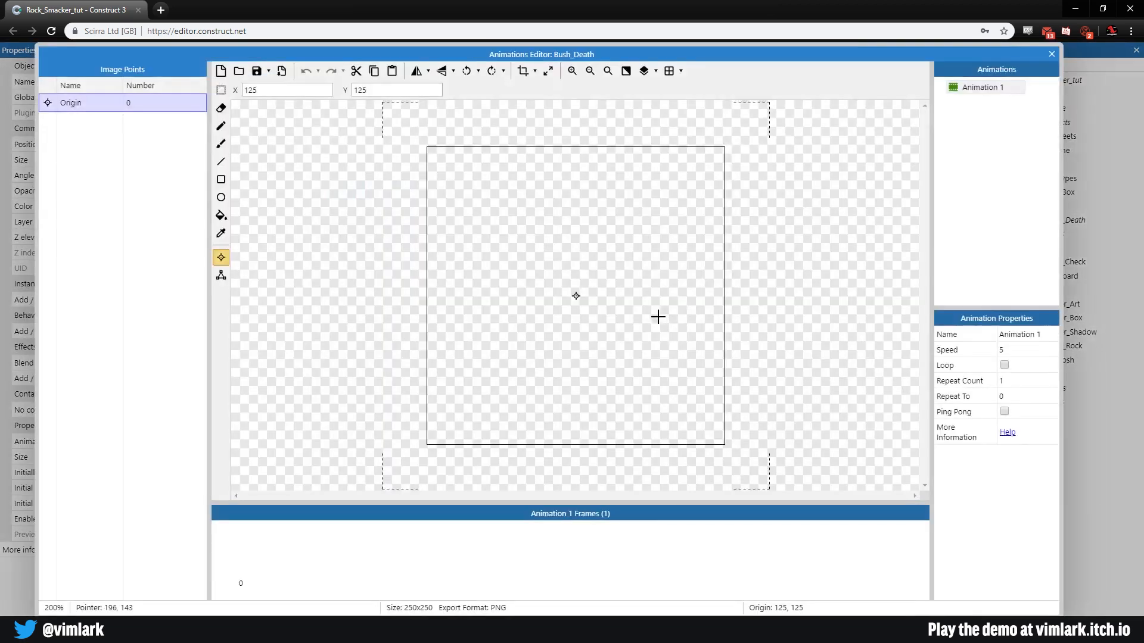
Import Fx06_01.png through Fx06_08.png from the Fx_Pack_01 Fx06 folder as frames of the Bush_Death animation
{"action": "right_click", "coordinate": [560, 544]}
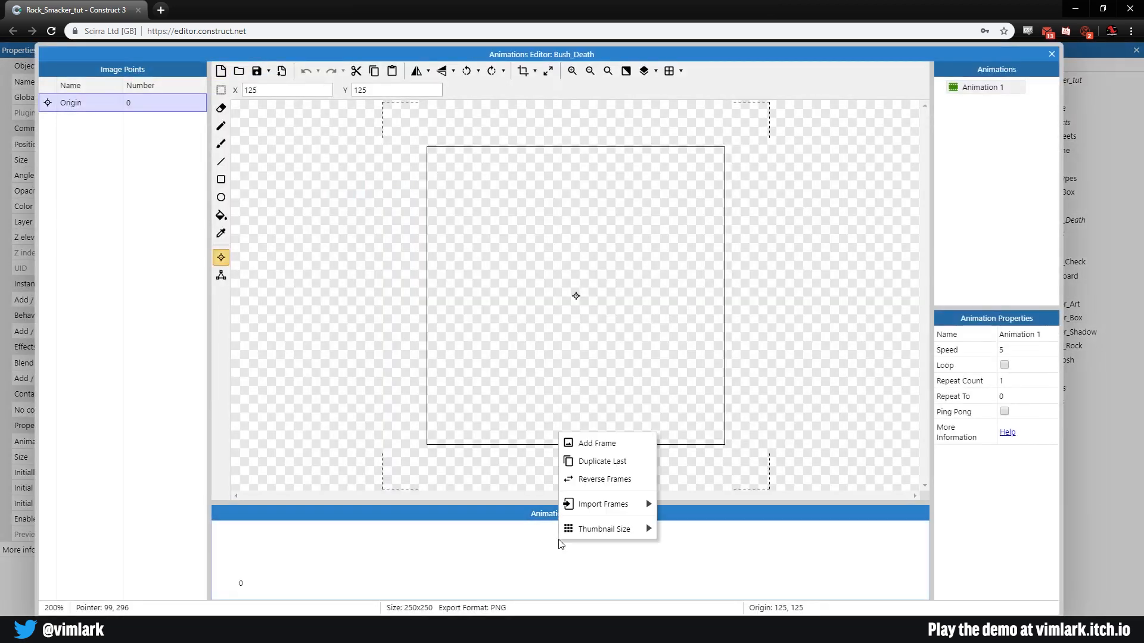
{"action": "mouse_move", "coordinate": [613, 505]}
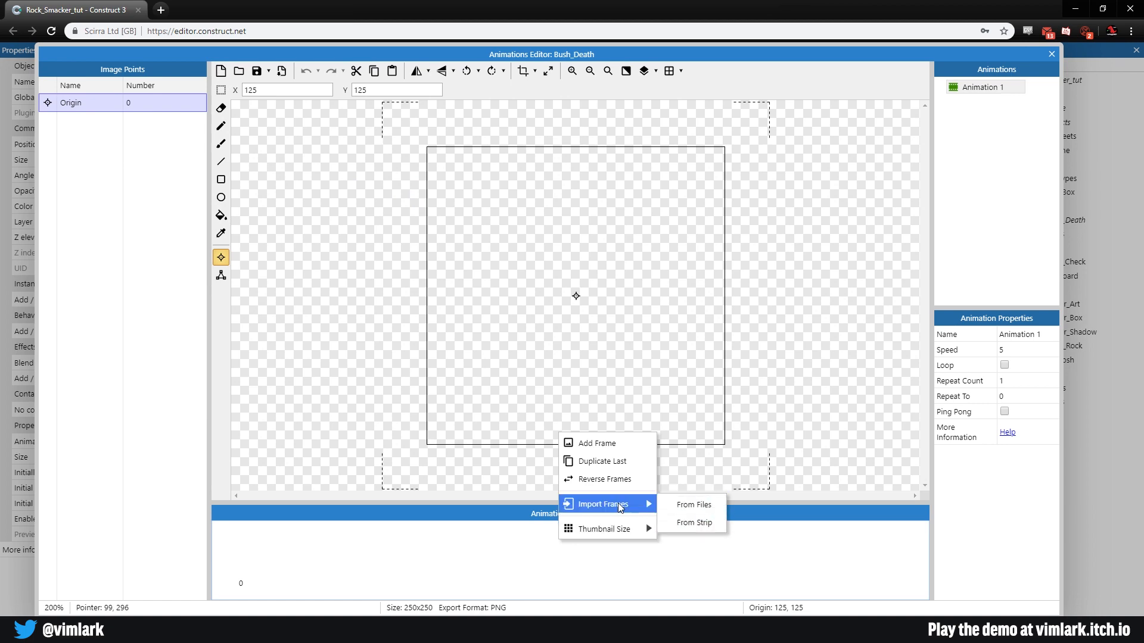
{"action": "left_click", "coordinate": [685, 504]}
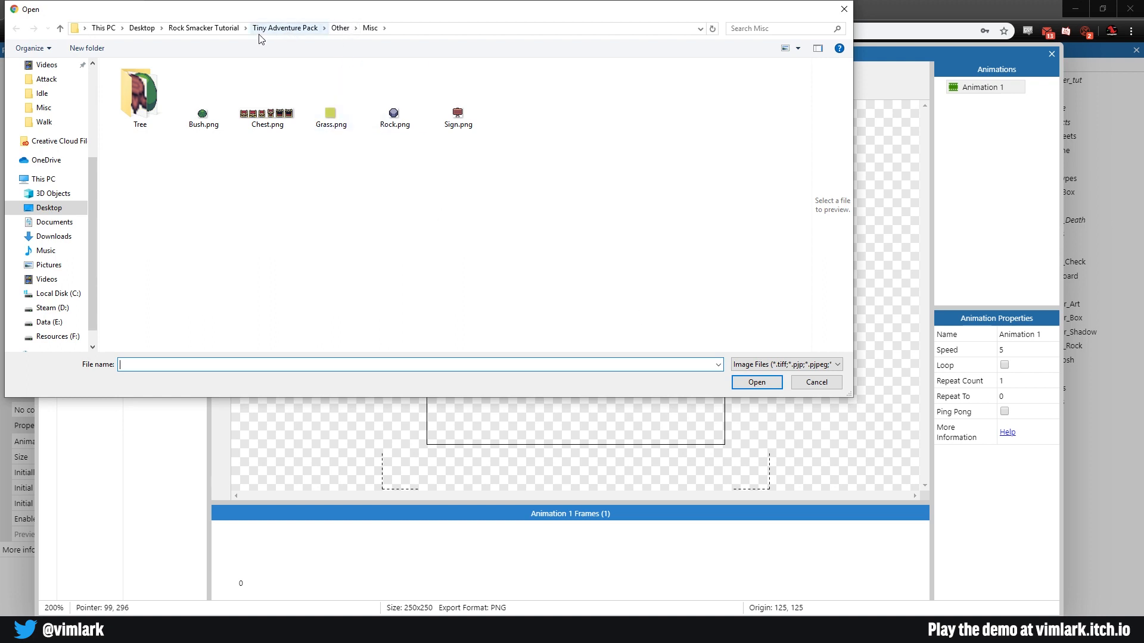
{"action": "left_click", "coordinate": [212, 30]}
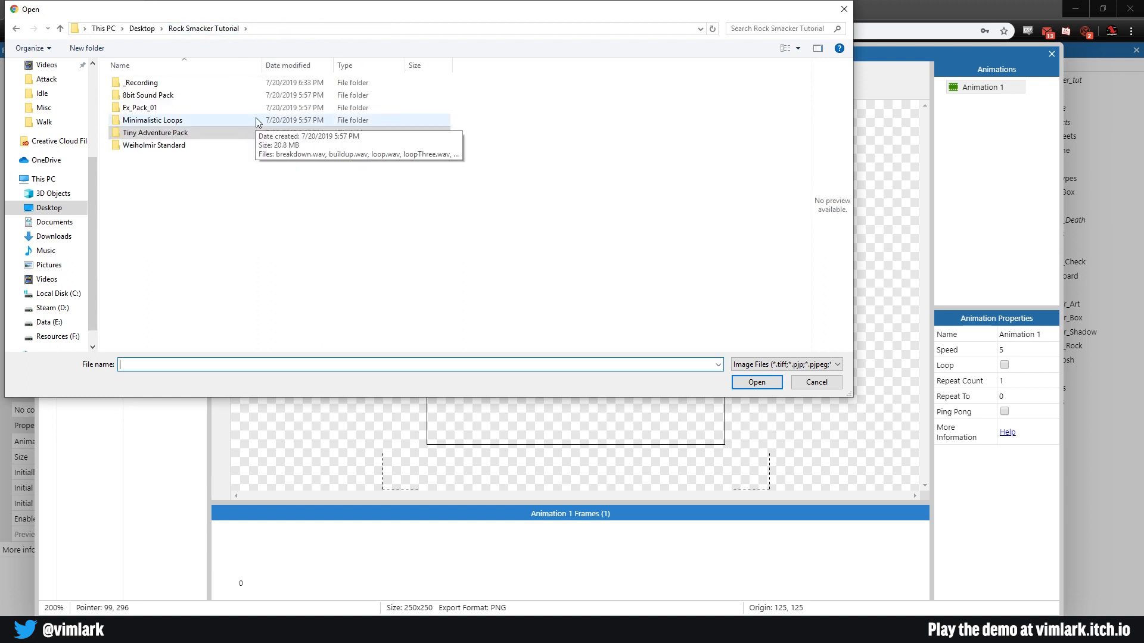
{"action": "left_click", "coordinate": [147, 109]}
{"action": "double_click", "coordinate": [133, 111]}
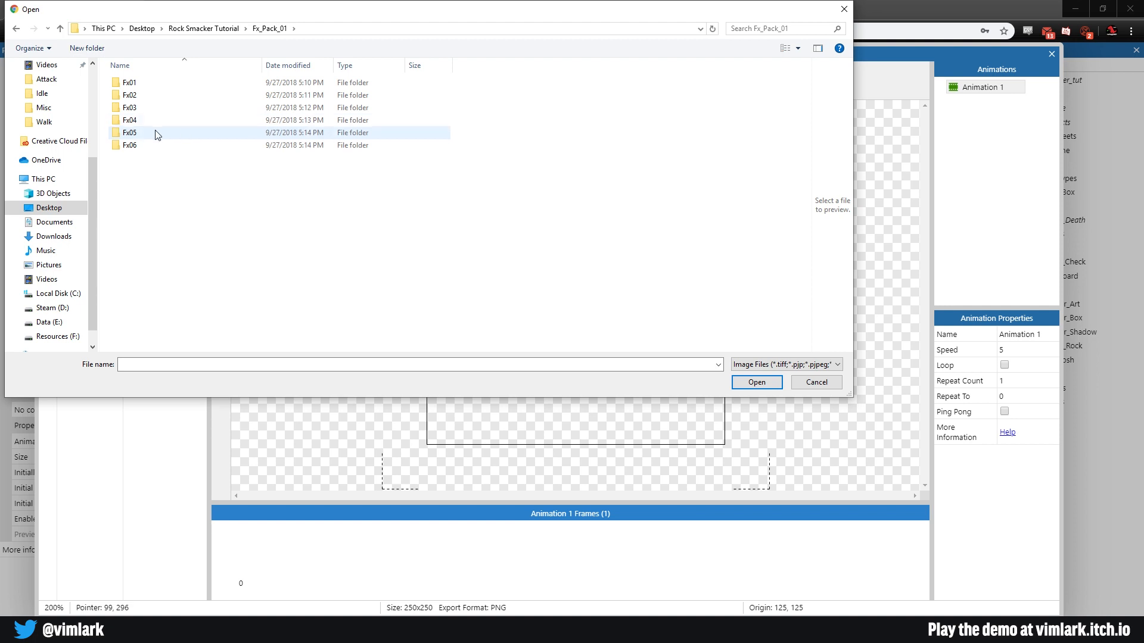
{"action": "double_click", "coordinate": [137, 148]}
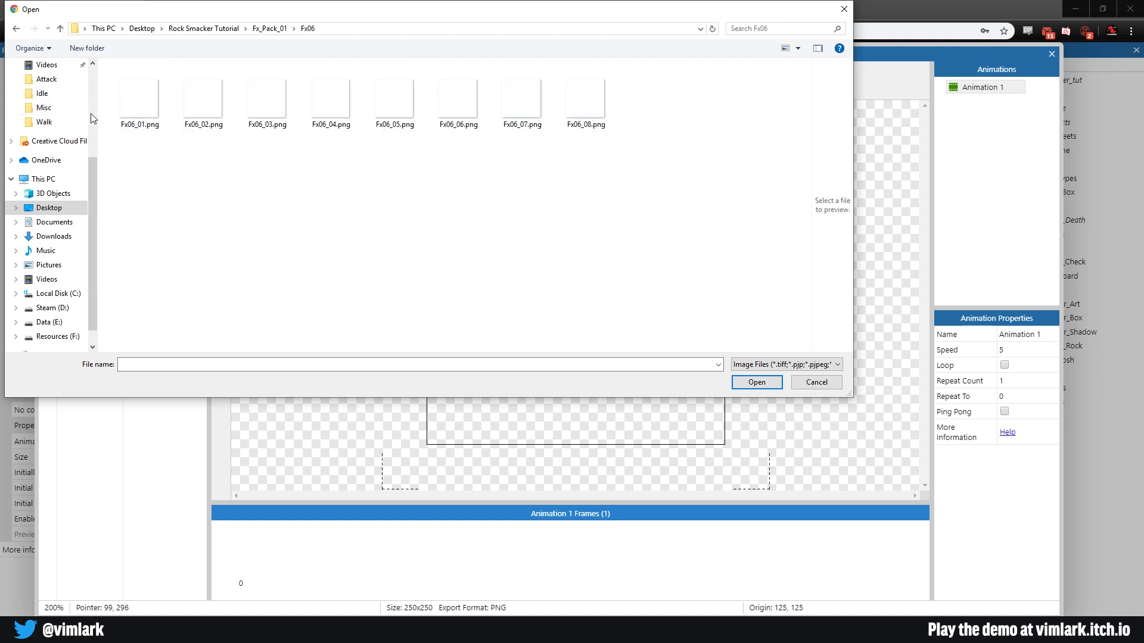
{"action": "left_click", "coordinate": [141, 113]}
{"action": "left_click", "coordinate": [575, 117], "text": "shift"}
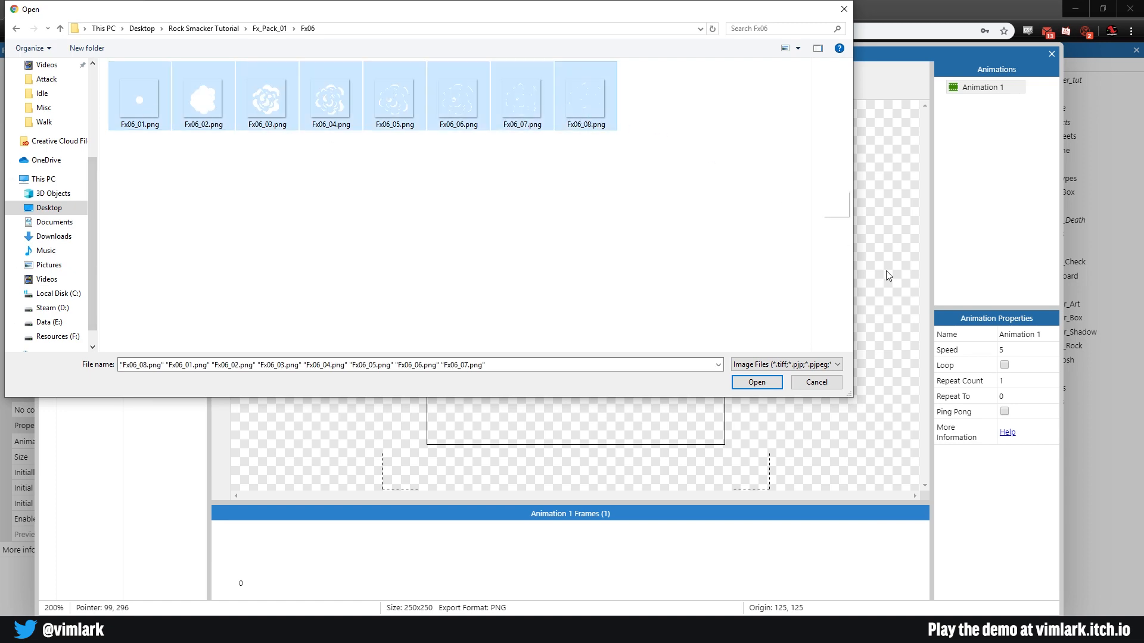
{"action": "left_click", "coordinate": [763, 382]}
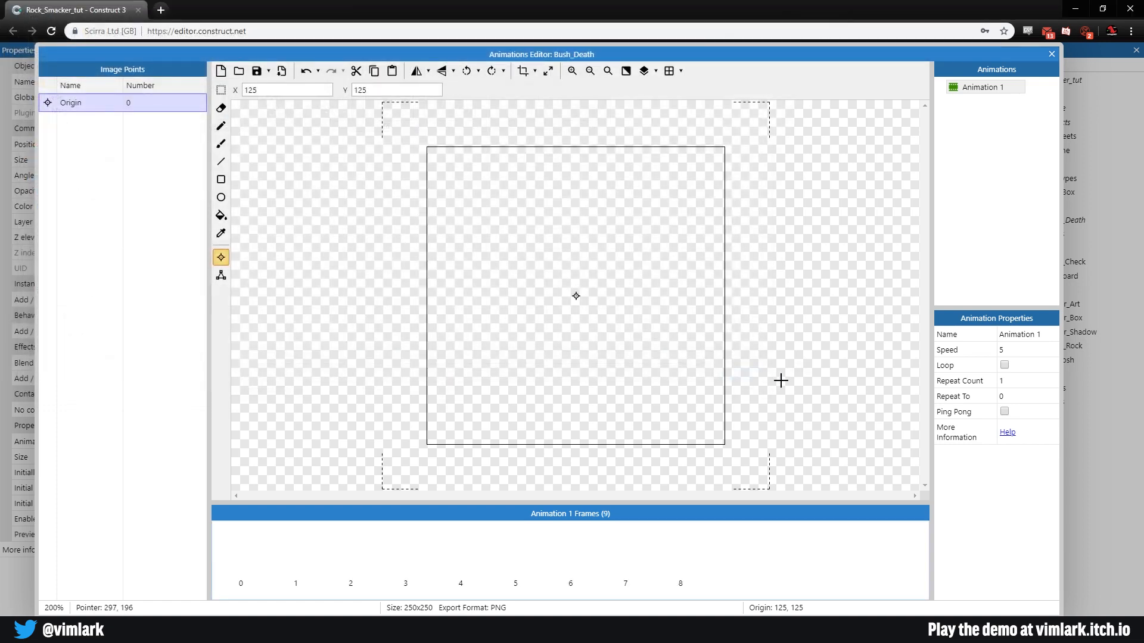
Check the imported animation frames and switch the image editor to a dark canvas background
{"action": "left_click", "coordinate": [290, 556]}
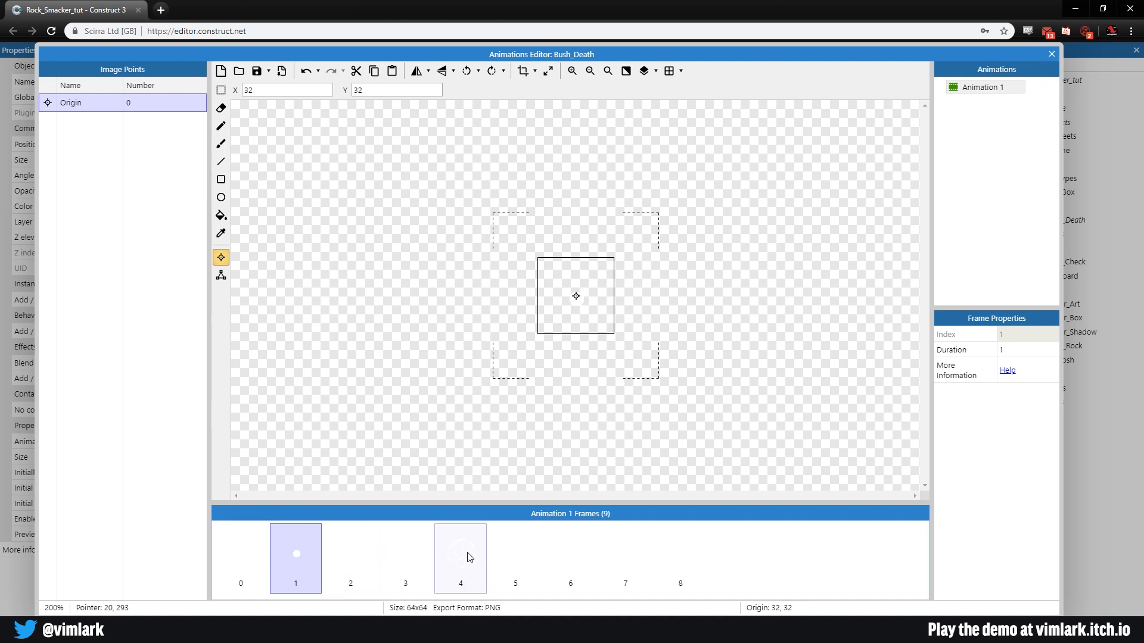
{"action": "left_click", "coordinate": [331, 560]}
{"action": "left_click", "coordinate": [417, 560]}
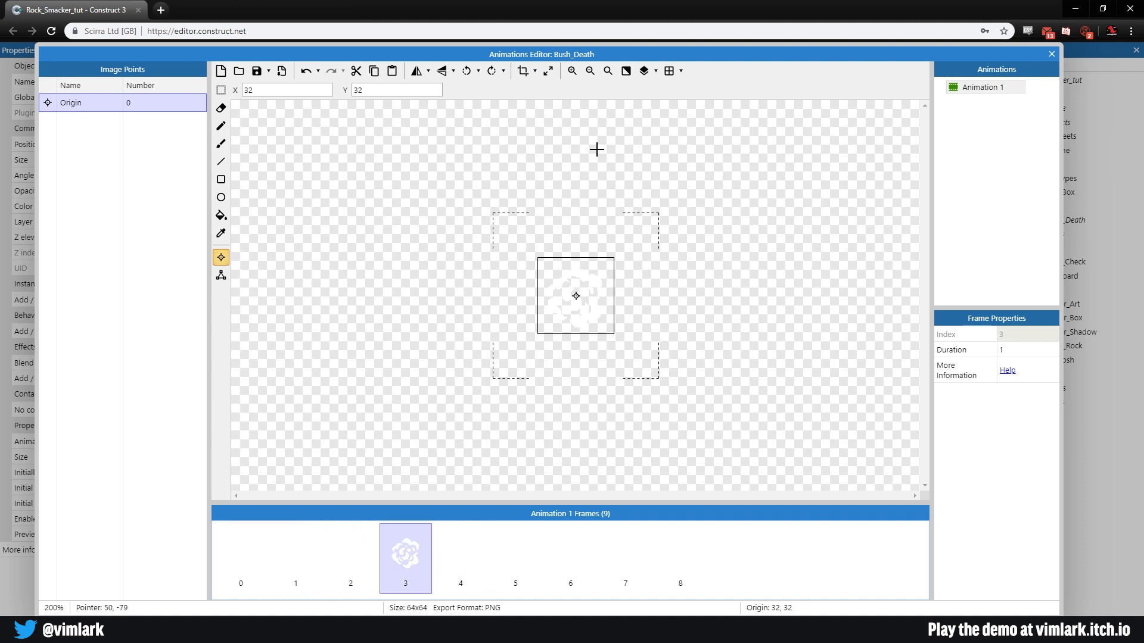
{"action": "left_click", "coordinate": [627, 71]}
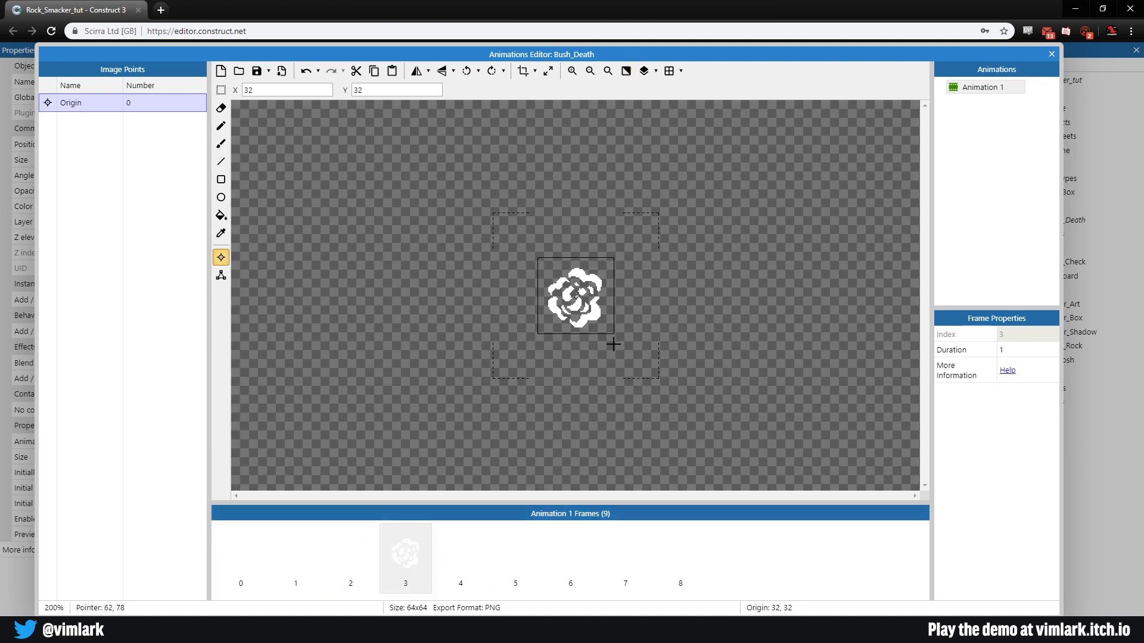
Delete the blank 250x250 first frame from the Bush_Death animation
{"action": "left_click", "coordinate": [255, 555]}
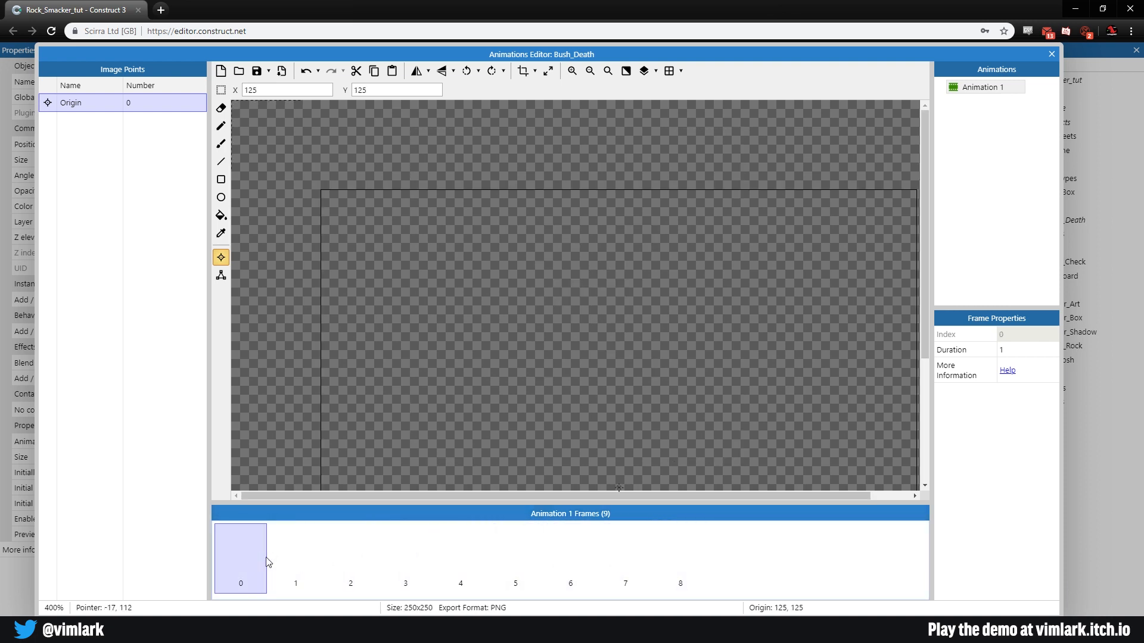
{"action": "left_click", "coordinate": [288, 554]}
{"action": "left_click", "coordinate": [246, 555]}
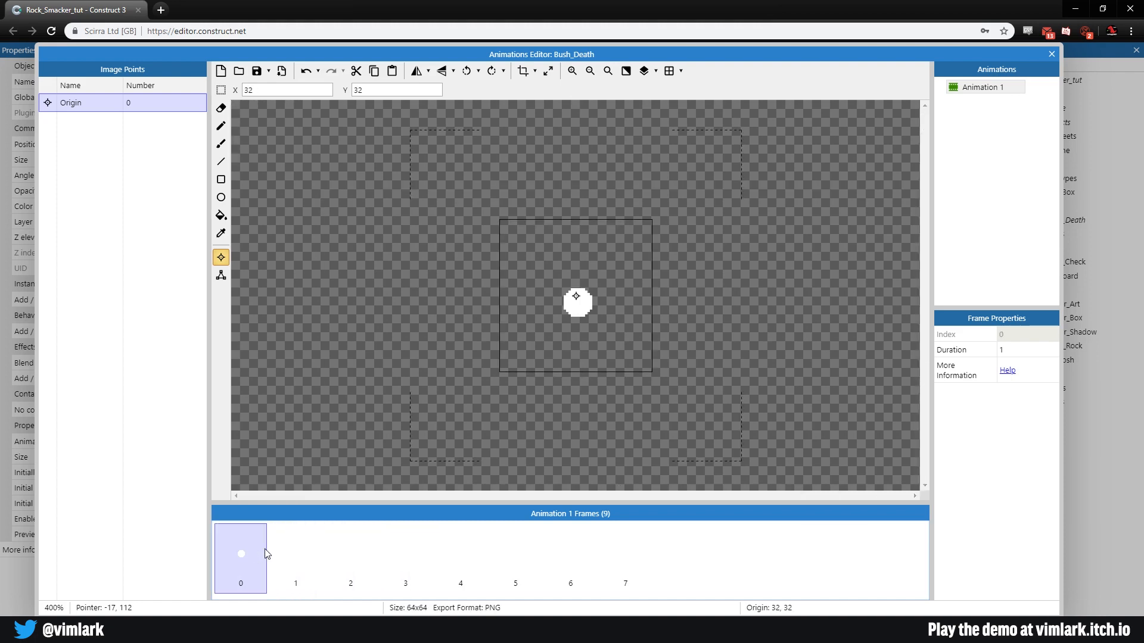
Look through the remaining animation frames and duplicate the last one, frame 7
{"action": "left_click", "coordinate": [295, 552]}
{"action": "left_click", "coordinate": [366, 552]}
{"action": "left_click", "coordinate": [528, 554]}
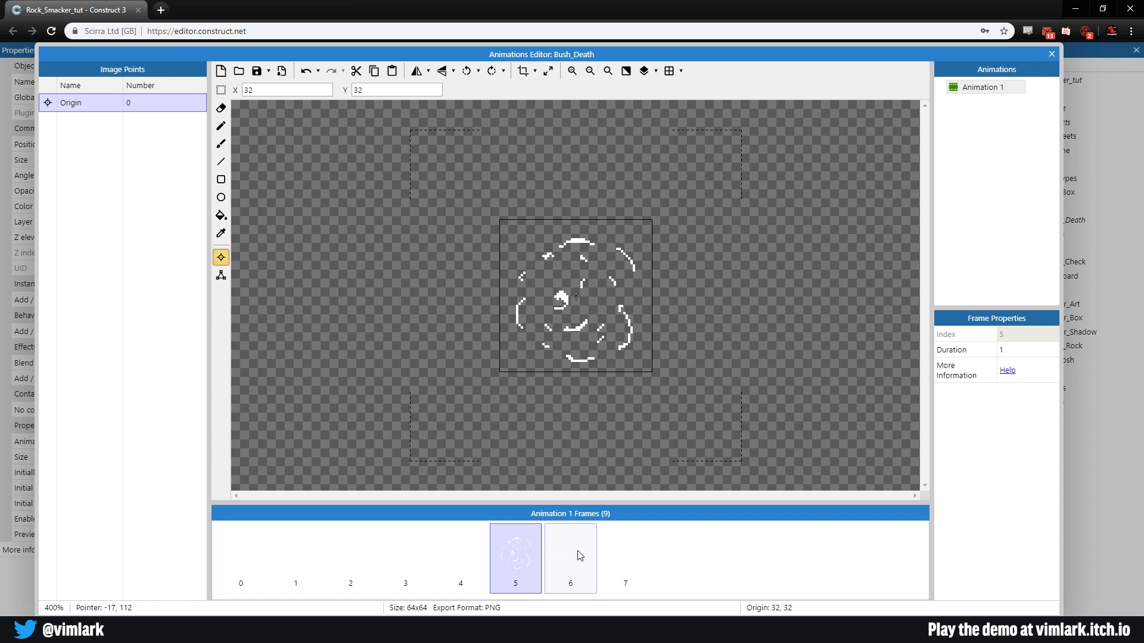
{"action": "right_click", "coordinate": [631, 553]}
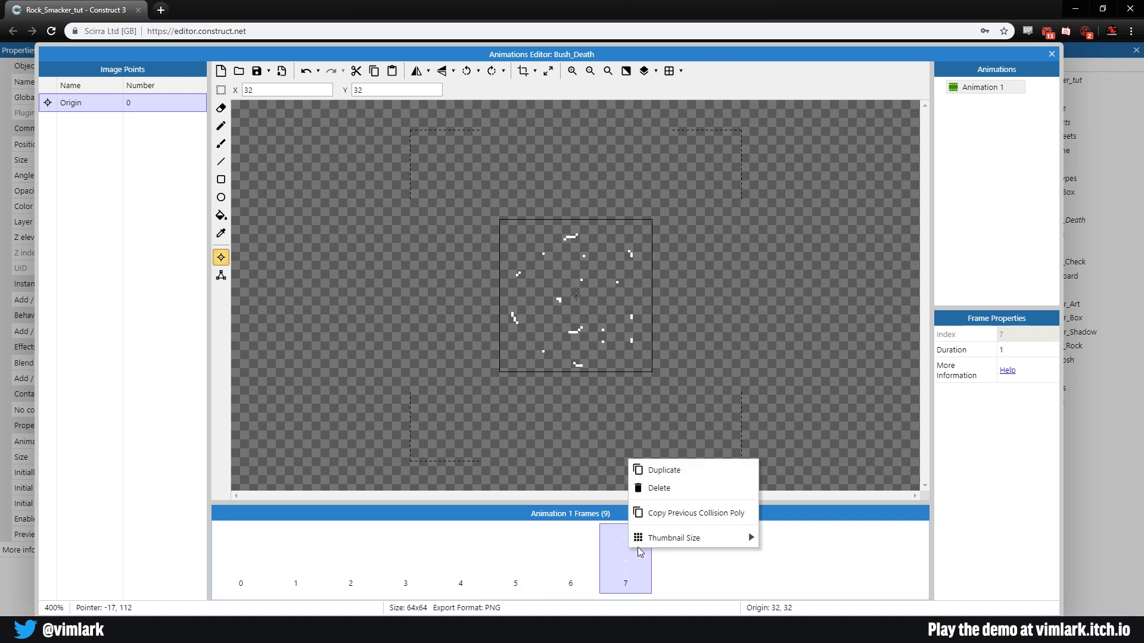
{"action": "left_click", "coordinate": [678, 475]}
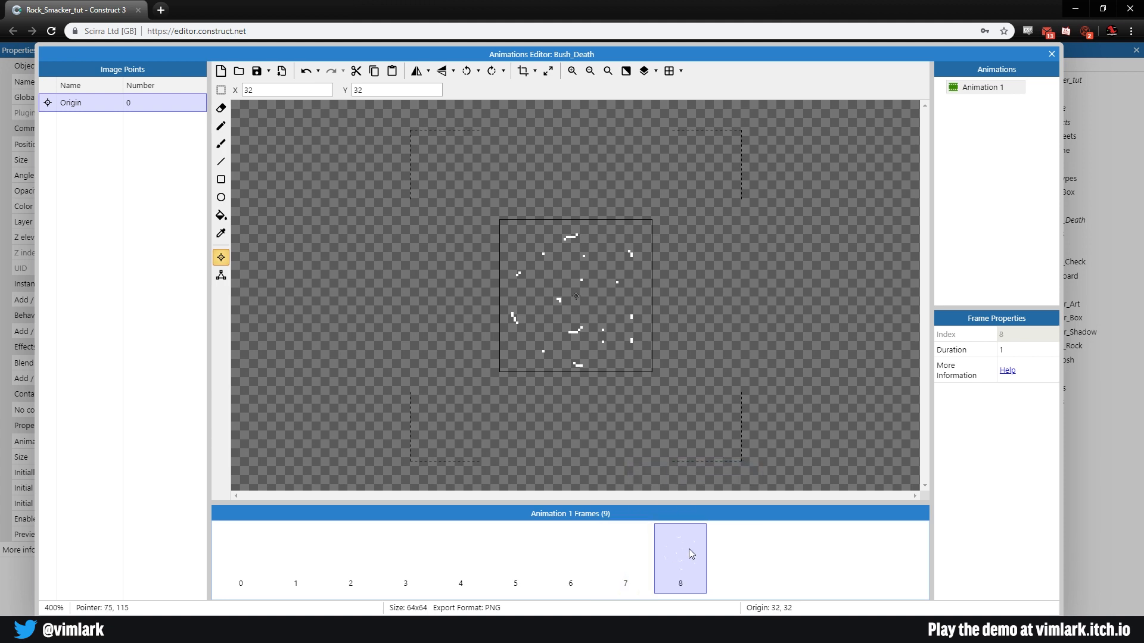
Select the entire image of frame 8 and erase it so the animation ends on a blank frame
{"action": "left_click", "coordinate": [221, 89]}
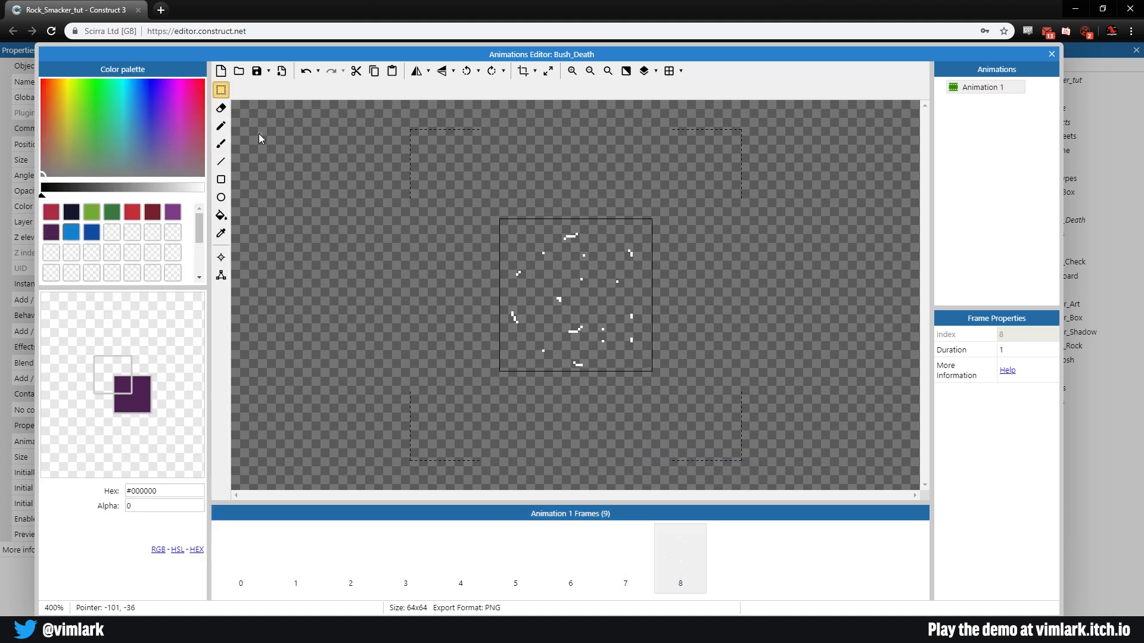
{"action": "left_click_drag", "start_coordinate": [485, 195], "coordinate": [705, 397]}
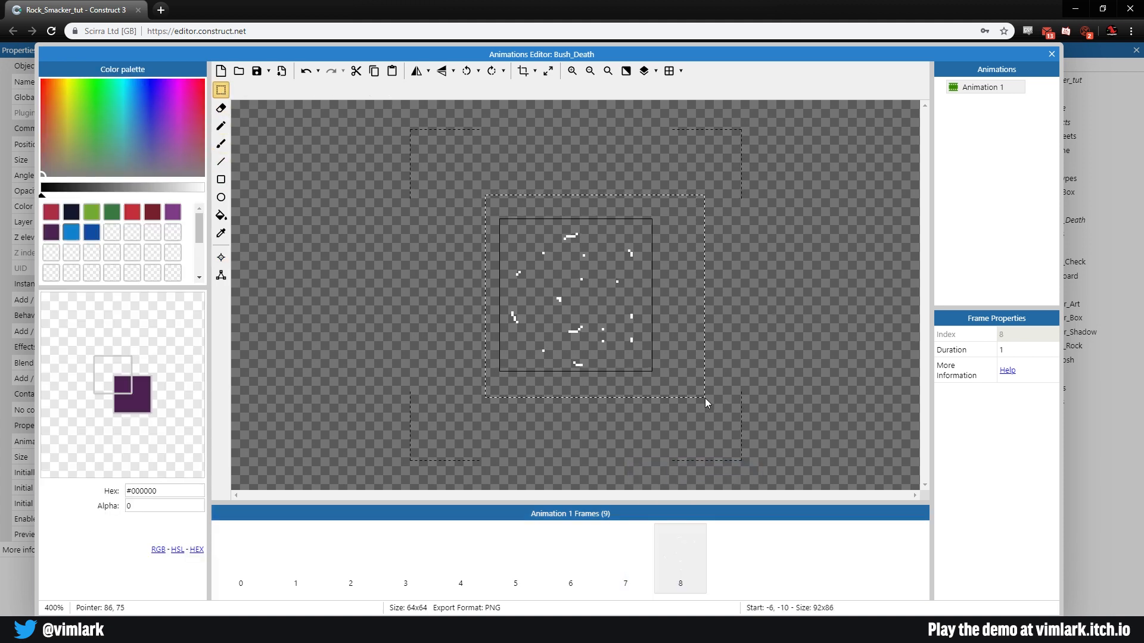
{"action": "key", "text": "Delete"}
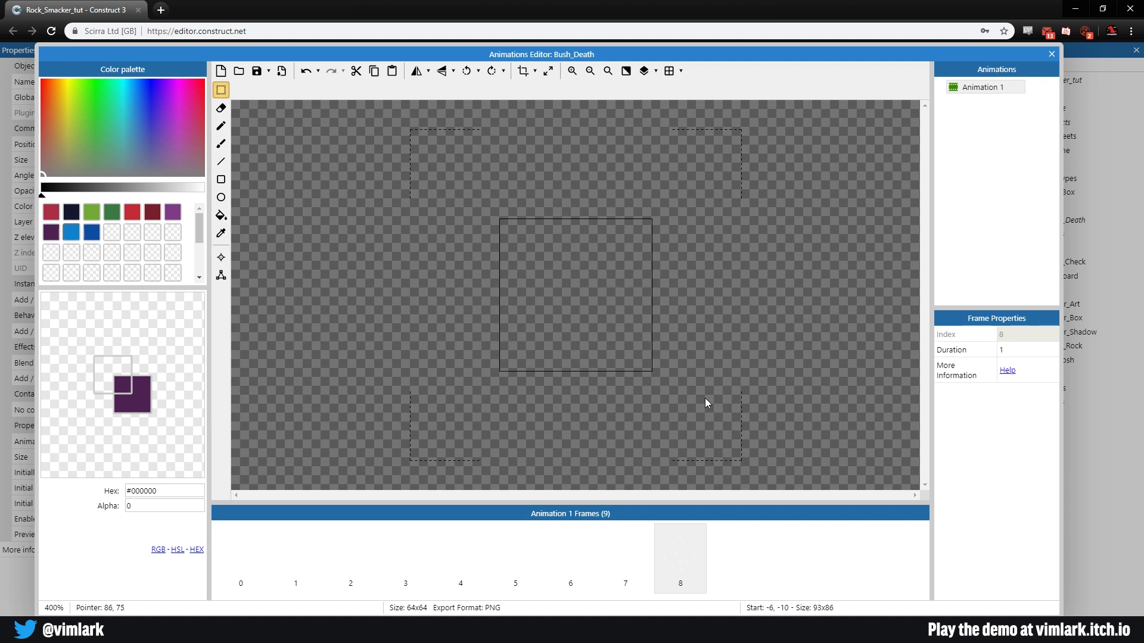
{"action": "left_click", "coordinate": [624, 549]}
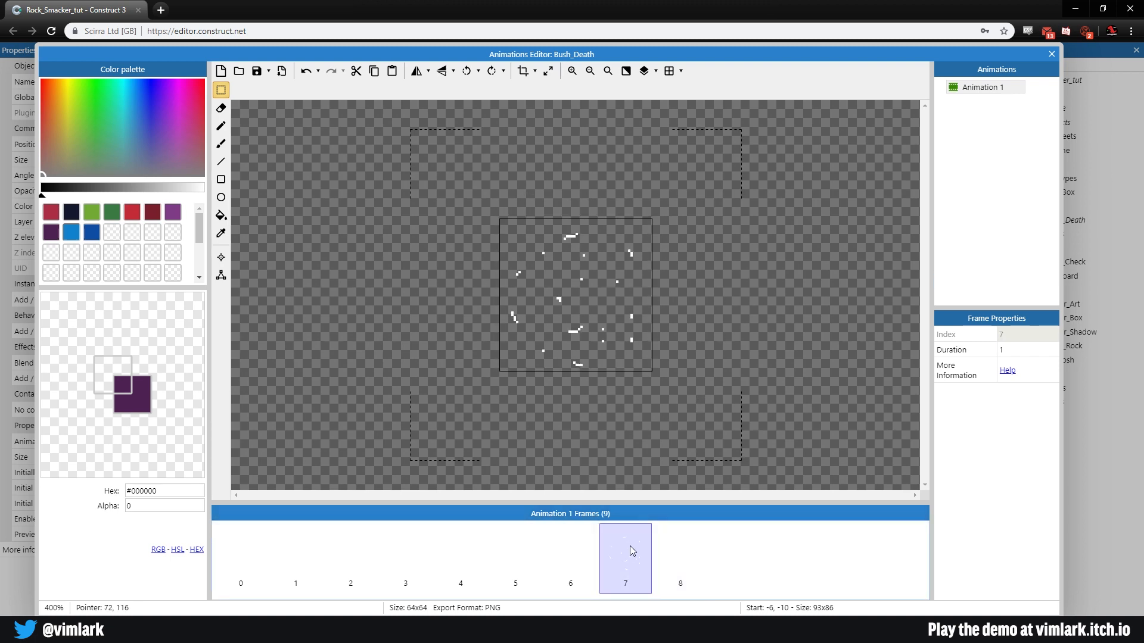
{"action": "left_click", "coordinate": [595, 573]}
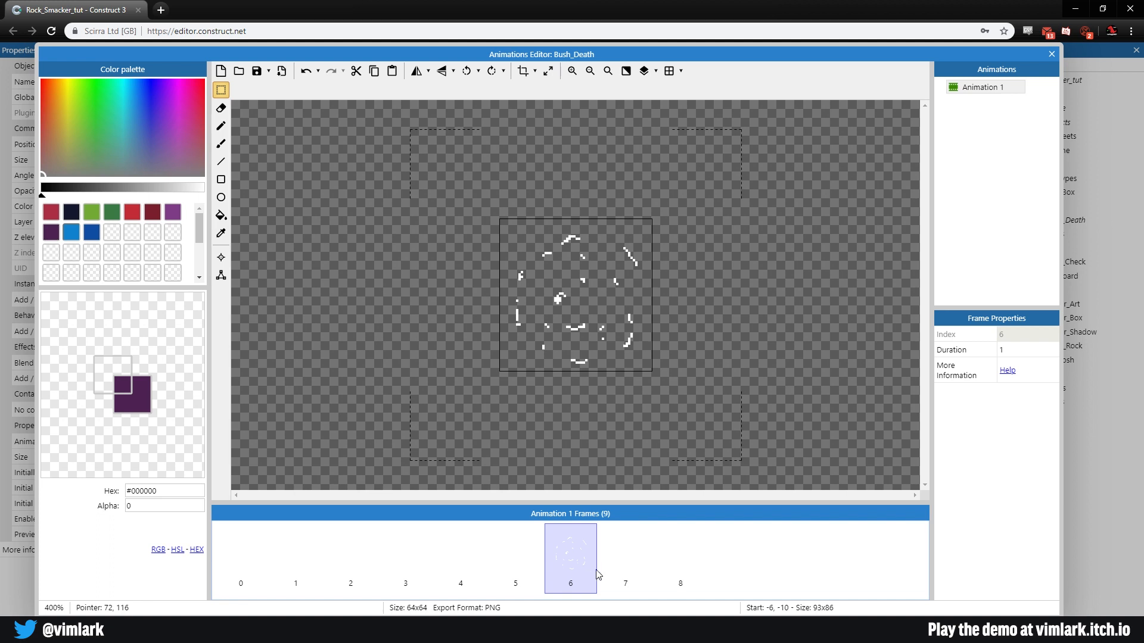
Set the speed of Animation 1 to 20
{"action": "left_click", "coordinate": [1017, 87]}
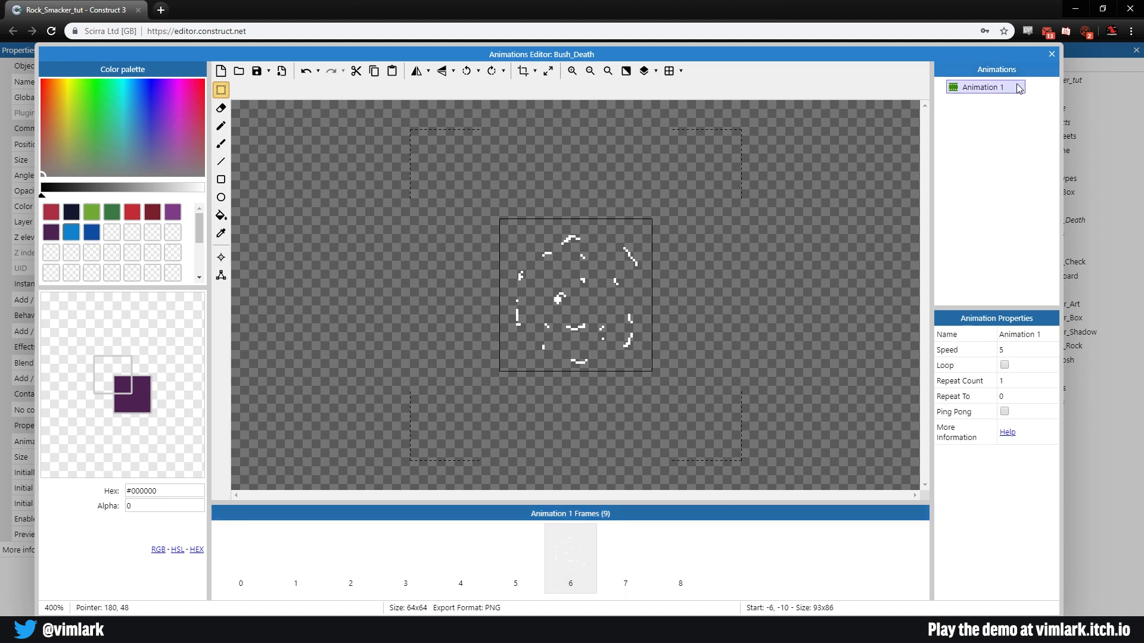
{"action": "left_click", "coordinate": [1007, 351]}
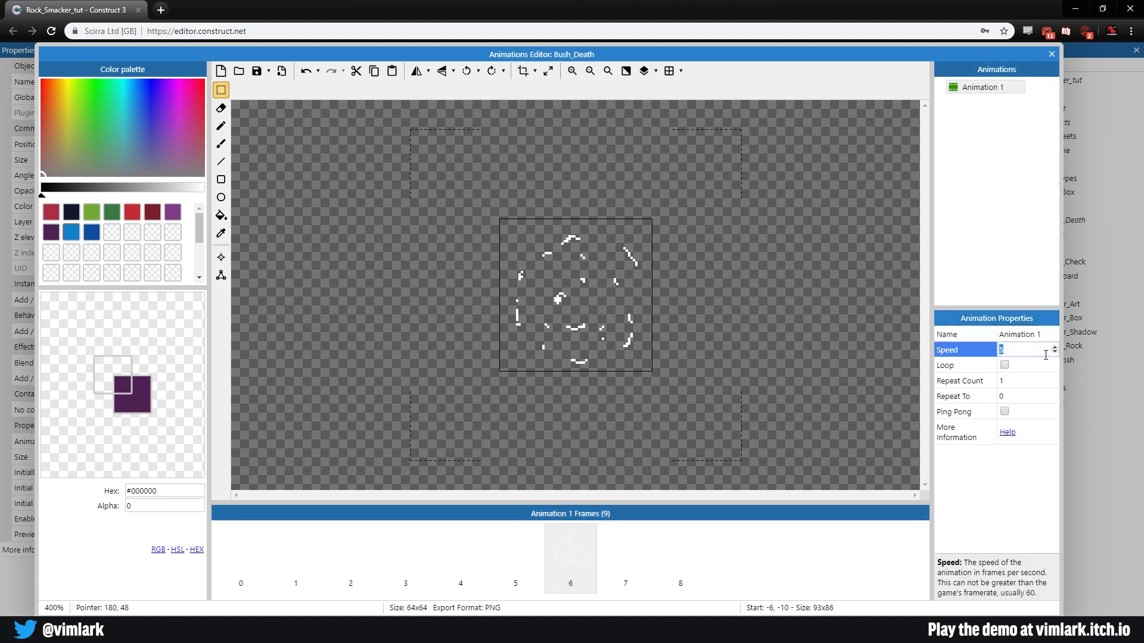
{"action": "left_click", "coordinate": [1003, 288]}
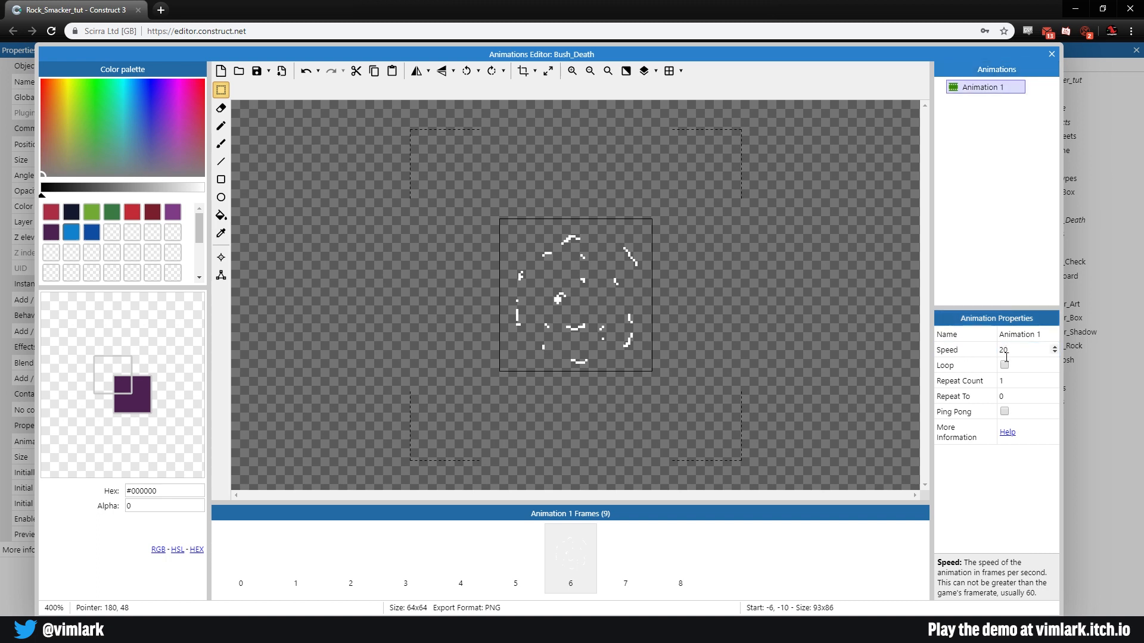
Preview Animation 1, replaying it a few times, and close the preview and the animations editor
{"action": "right_click", "coordinate": [987, 89]}
{"action": "left_click", "coordinate": [1013, 132]}
{"action": "left_click", "coordinate": [609, 197]}
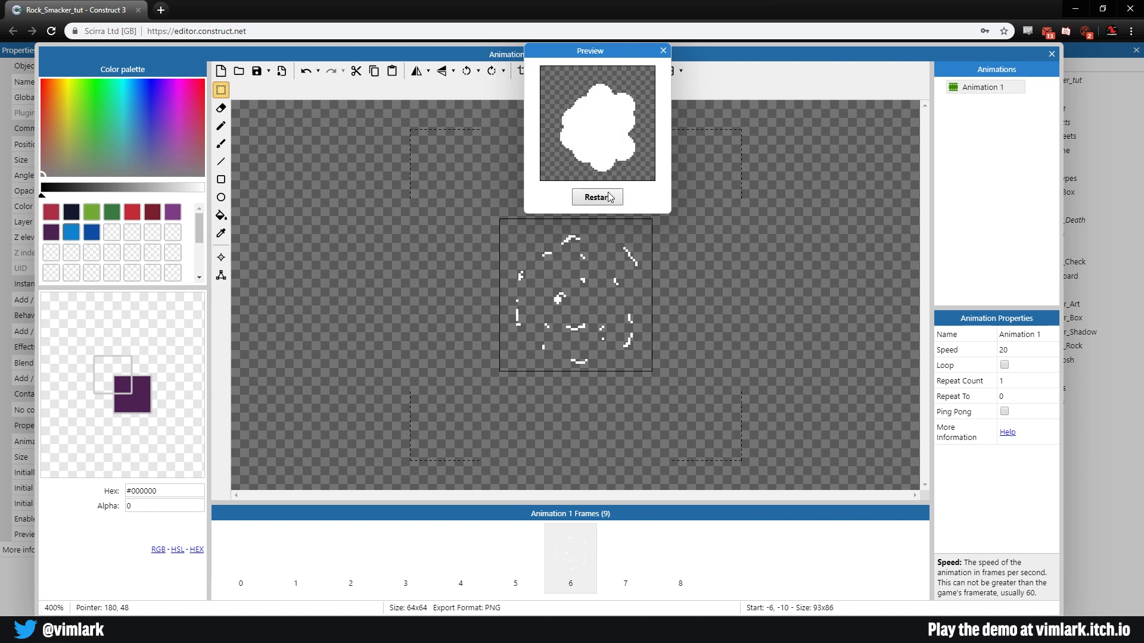
{"action": "left_click", "coordinate": [600, 200]}
{"action": "left_click", "coordinate": [599, 200]}
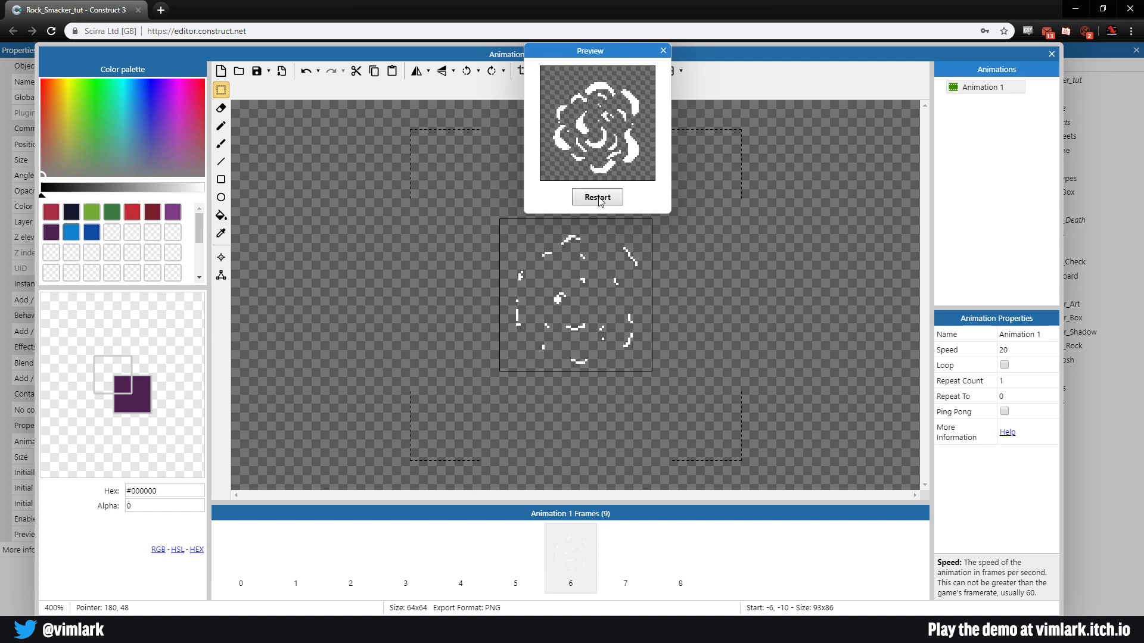
{"action": "left_click", "coordinate": [663, 50]}
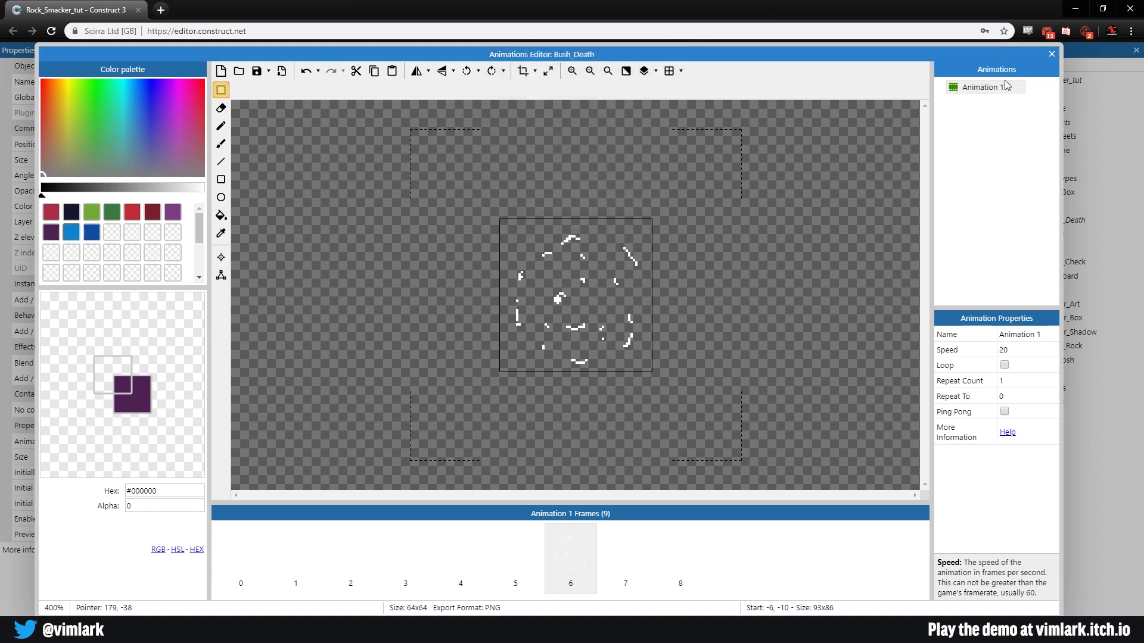
{"action": "left_click", "coordinate": [1051, 54]}
{"action": "left_click", "coordinate": [723, 273]}
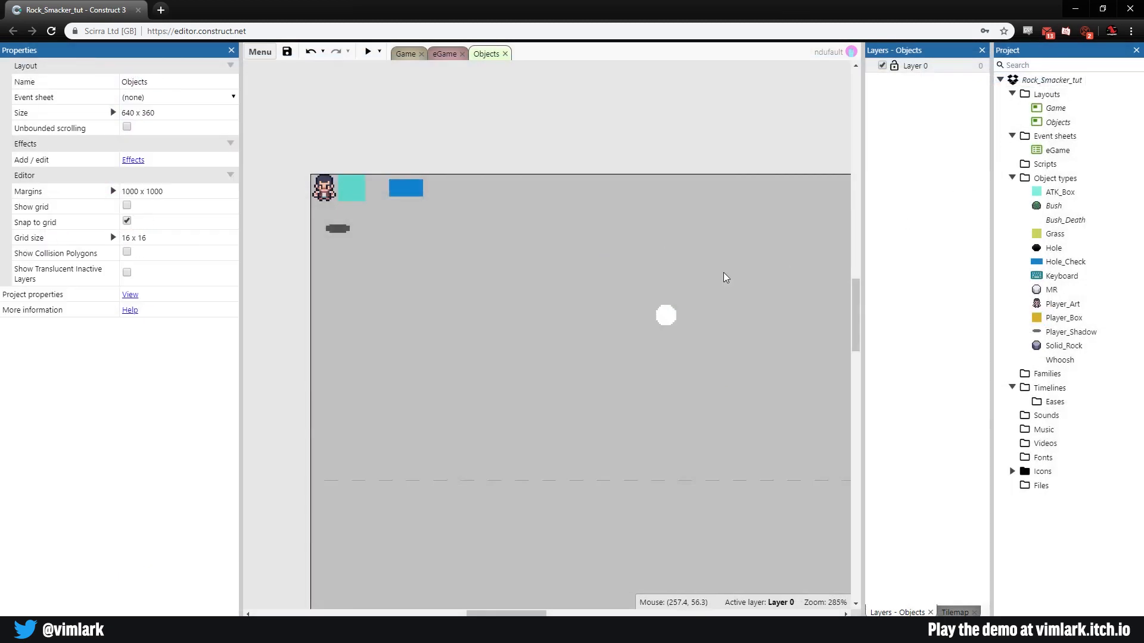
Move the Bush_Death sprite in the Objects layout to position 576, 192, above the Whoosh sprite
{"action": "left_click", "coordinate": [686, 313]}
{"action": "left_click_drag", "start_coordinate": [686, 313], "coordinate": [803, 386]}
{"action": "middle_click_drag", "start_coordinate": [802, 386], "coordinate": [656, 158]}
{"action": "scroll", "coordinate": [656, 156], "scroll_direction": "down", "scroll_amount": 5, "text": "ctrl"}
{"action": "left_click", "coordinate": [644, 204]}
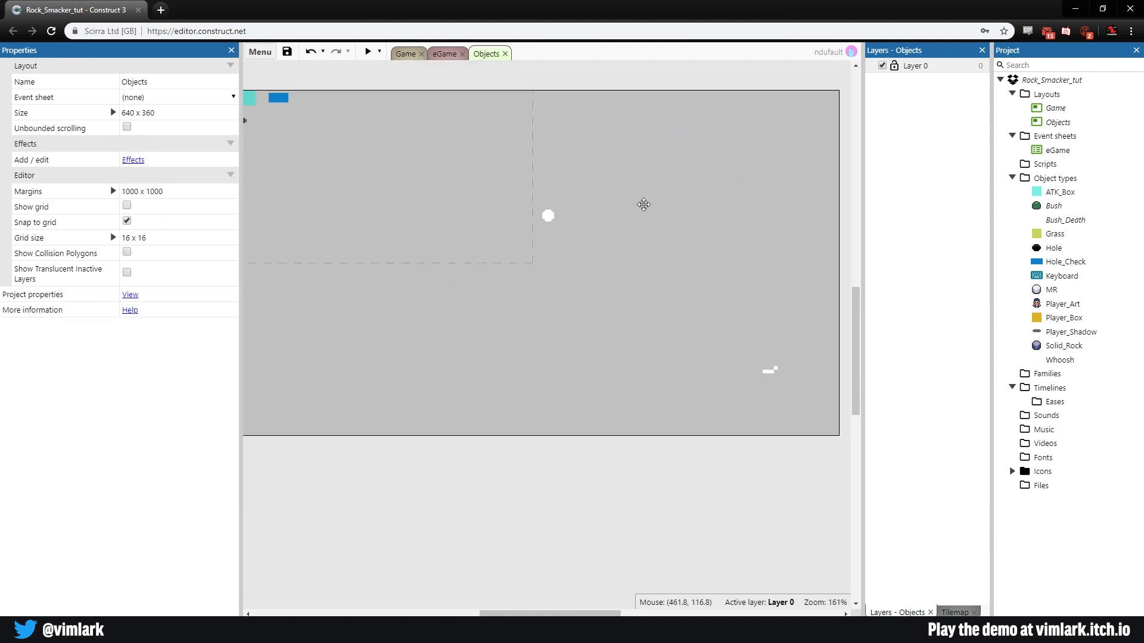
{"action": "middle_click_drag", "start_coordinate": [644, 204], "coordinate": [527, 214]}
{"action": "left_click_drag", "start_coordinate": [519, 216], "coordinate": [712, 278]}
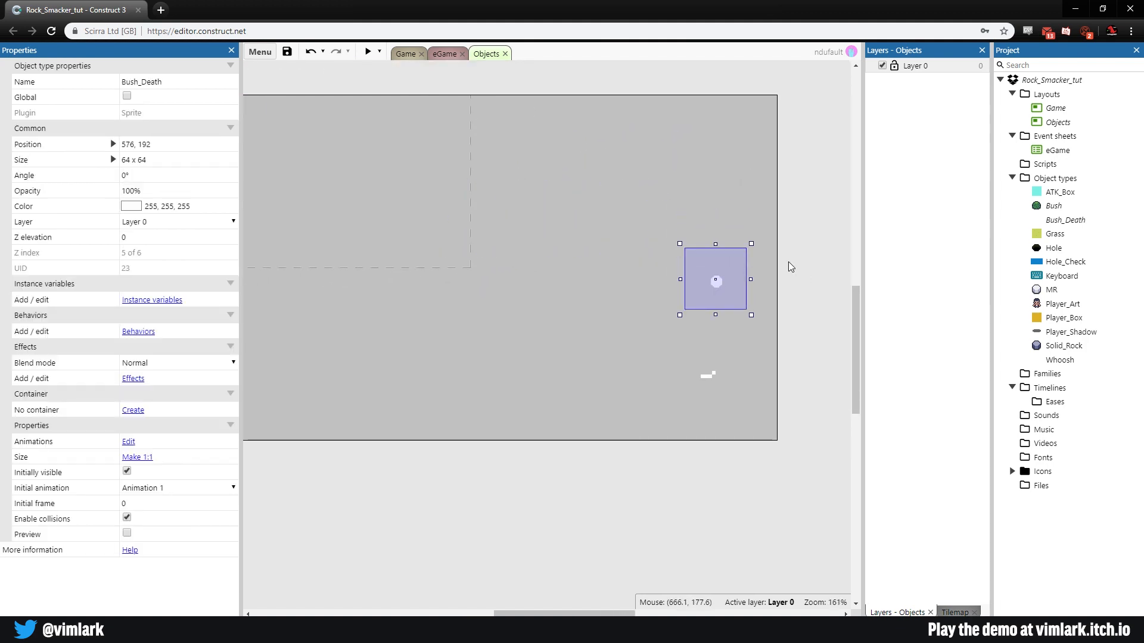
{"action": "left_click", "coordinate": [455, 132]}
Add the Fade behavior to the Bush_Death sprite, keeping its default settings
{"action": "middle_click_drag", "start_coordinate": [455, 132], "coordinate": [637, 182]}
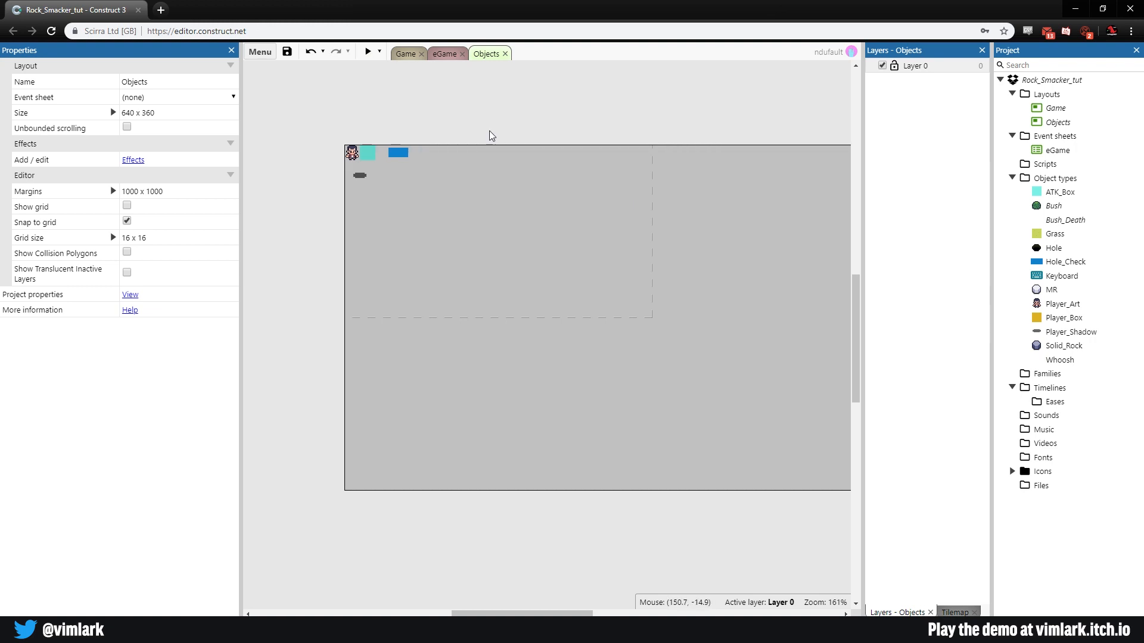
{"action": "middle_click_drag", "start_coordinate": [575, 164], "coordinate": [404, 134]}
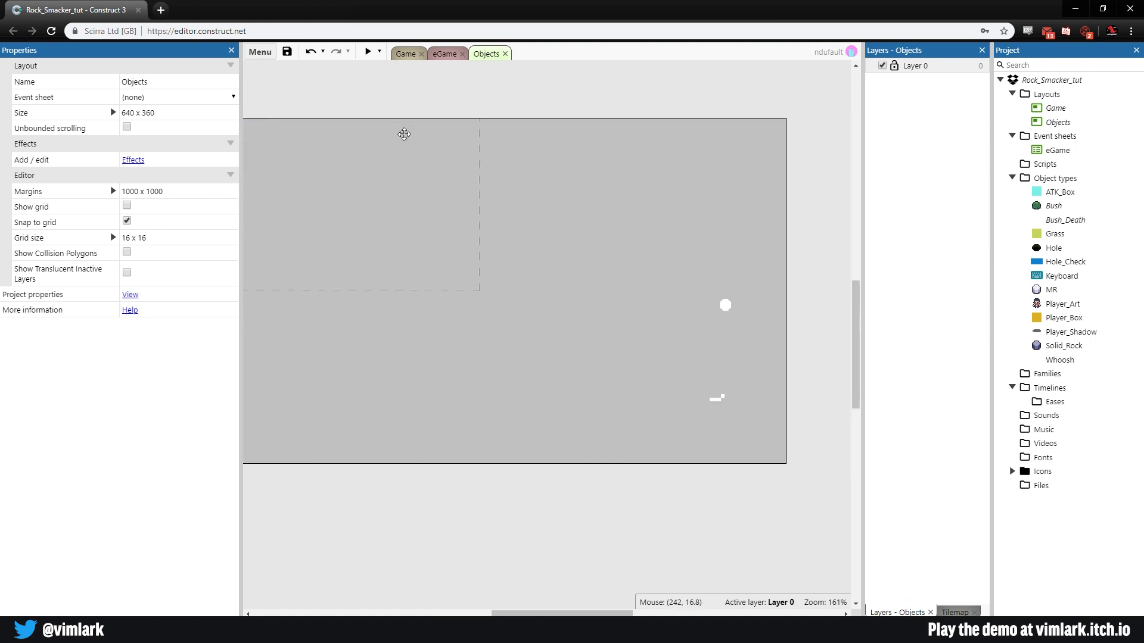
{"action": "left_click", "coordinate": [731, 305]}
{"action": "left_click", "coordinate": [139, 331]}
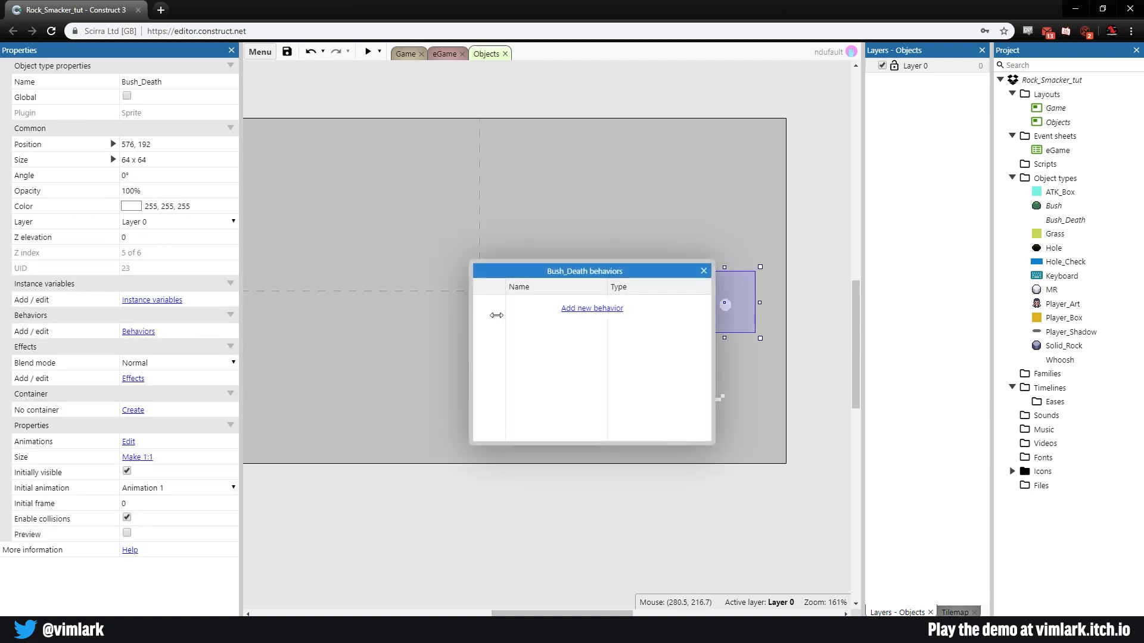
{"action": "left_click", "coordinate": [571, 311]}
{"action": "double_click", "coordinate": [659, 342]}
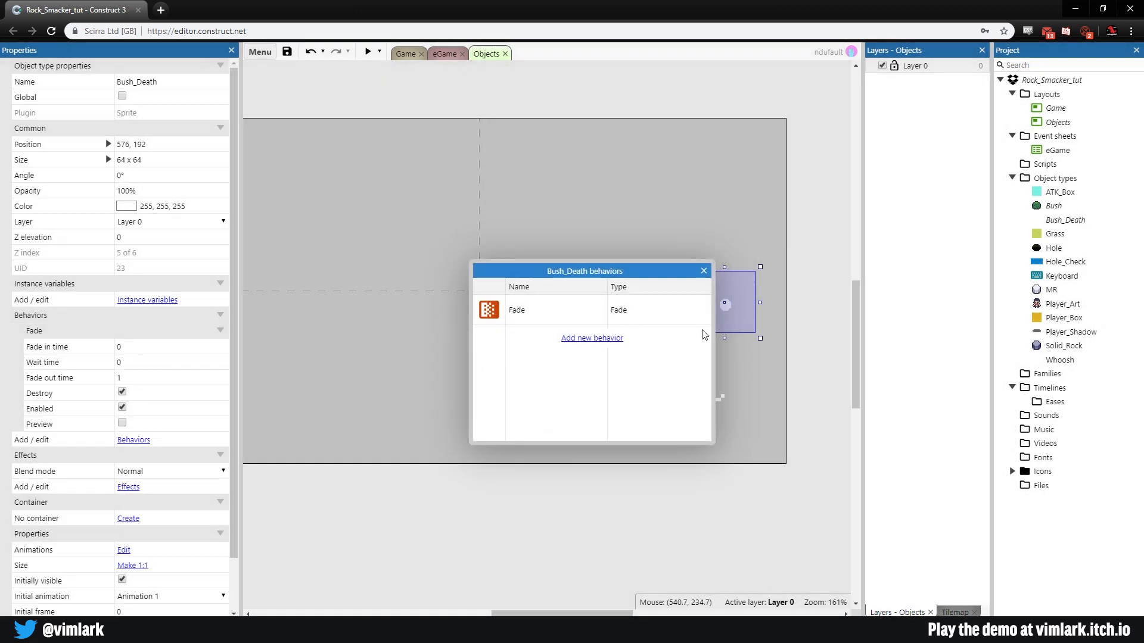
{"action": "left_click", "coordinate": [706, 266]}
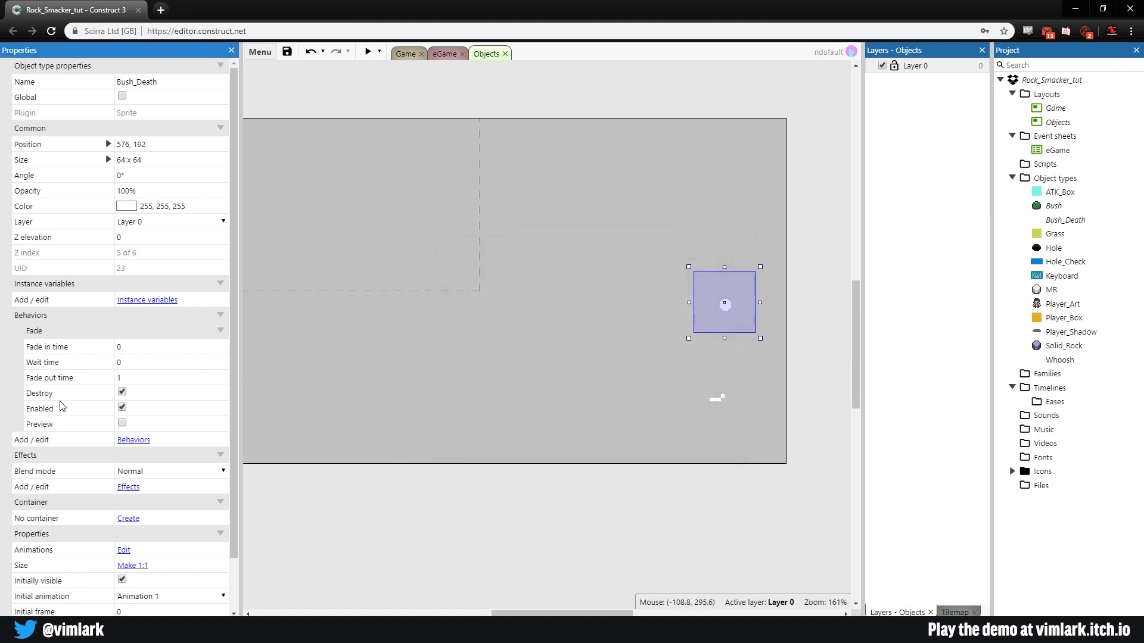
Deselect the Bush_Death sprite and save the project
{"action": "left_click", "coordinate": [538, 380]}
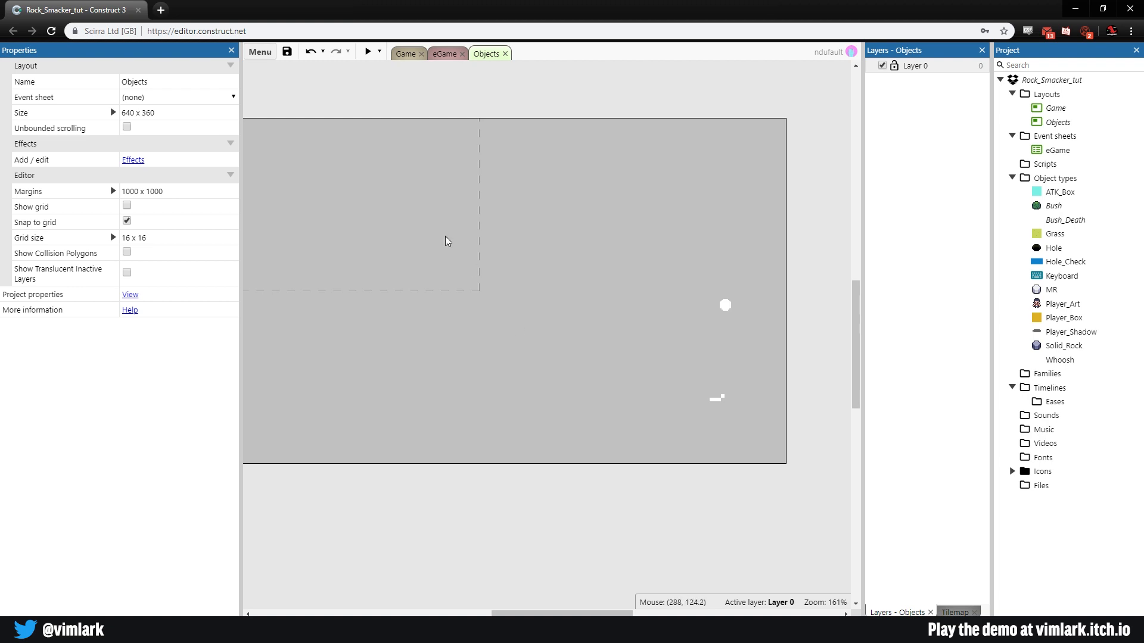
{"action": "middle_click_drag", "start_coordinate": [447, 240], "coordinate": [633, 263]}
{"action": "key", "text": "ctrl+s"}
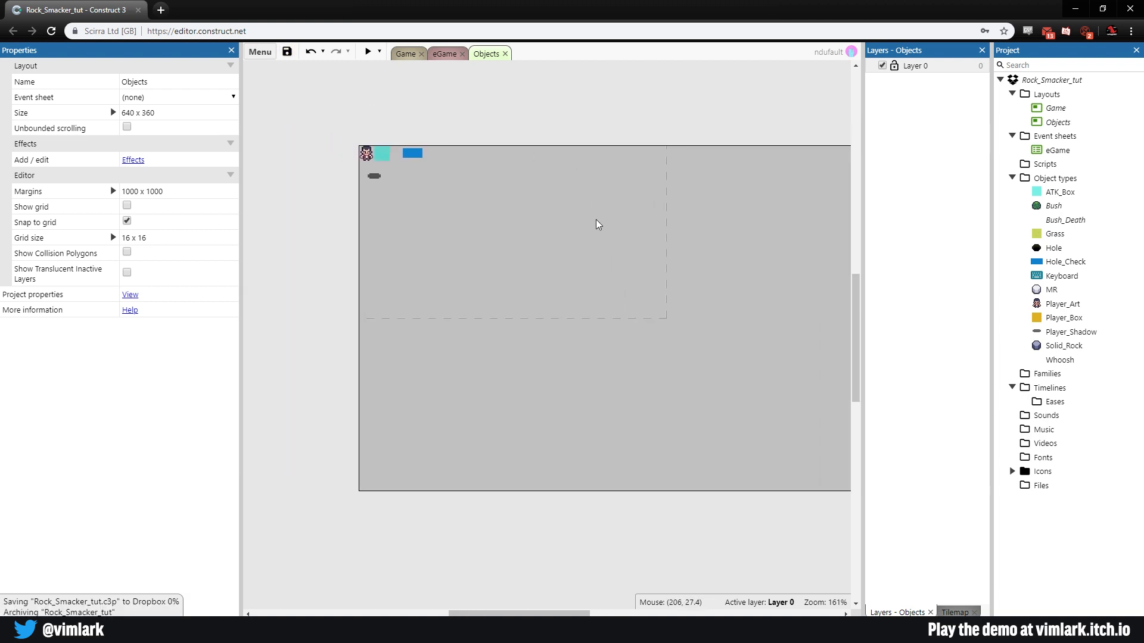
In the eGame event sheet, collapse the Move Rock group and add a new group named Bush below it
{"action": "left_click", "coordinate": [442, 55]}
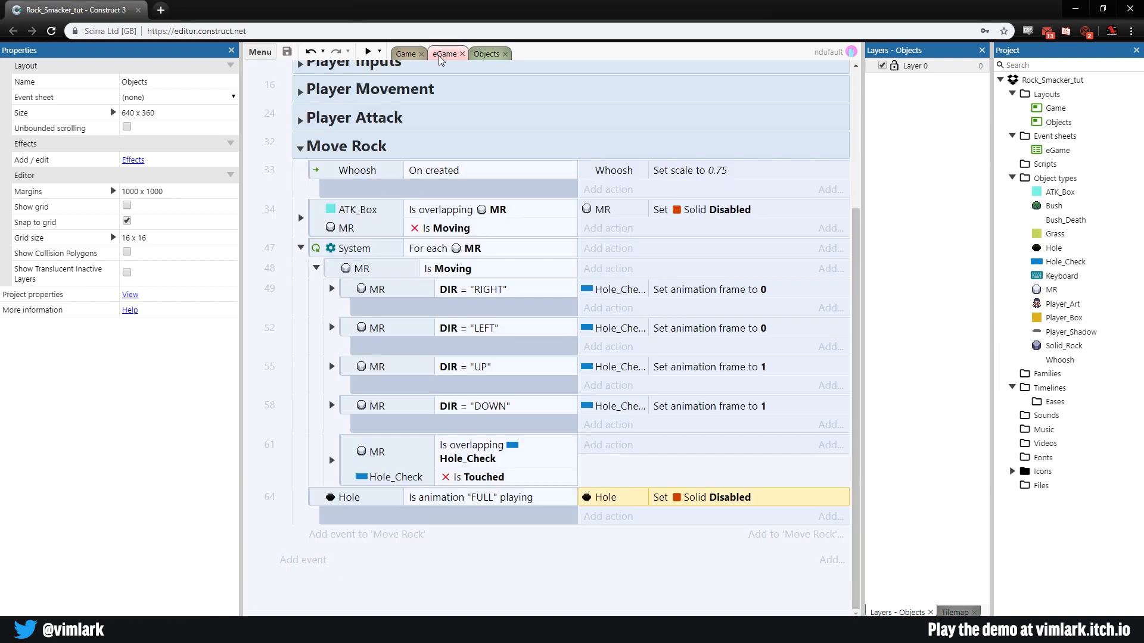
{"action": "left_click", "coordinate": [301, 149]}
{"action": "right_click", "coordinate": [345, 379]}
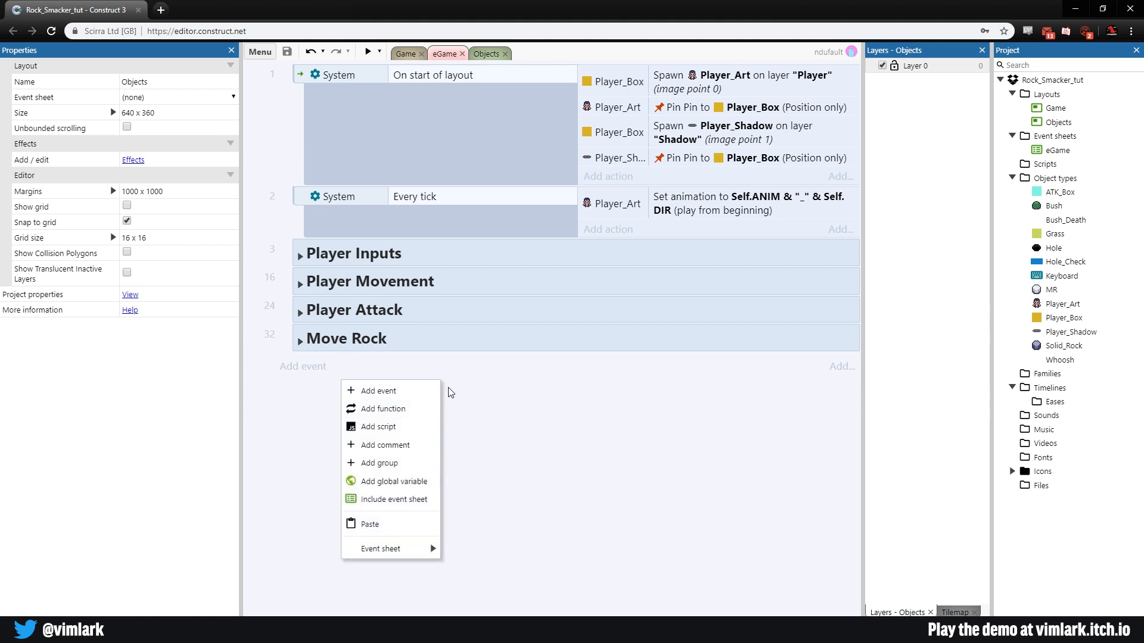
{"action": "left_click", "coordinate": [439, 456]}
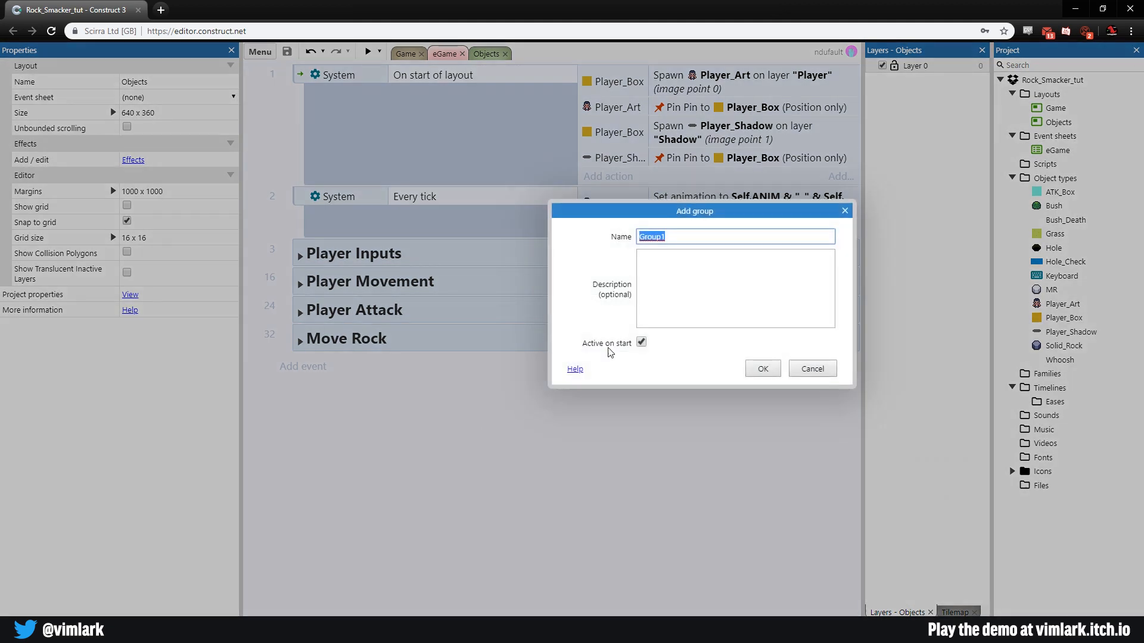
{"action": "type", "text": "Bush"}
{"action": "key", "text": "Return"}
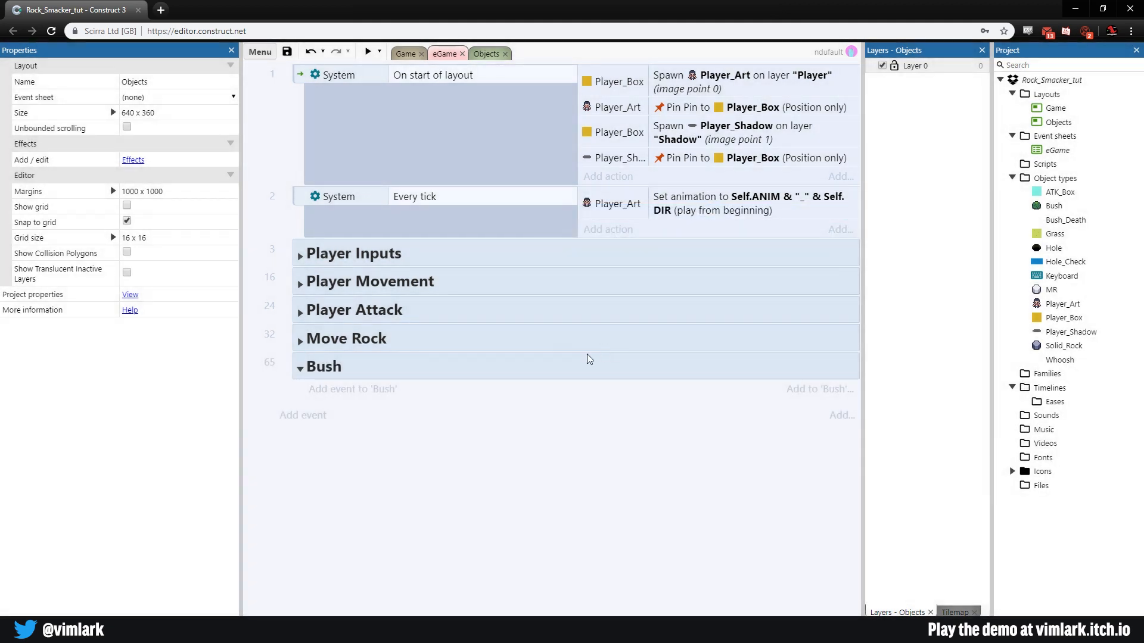
Add an event inside the Bush group with the condition that ATK_Box is overlapping Bush
{"action": "left_click", "coordinate": [396, 368]}
{"action": "key", "text": "b"}
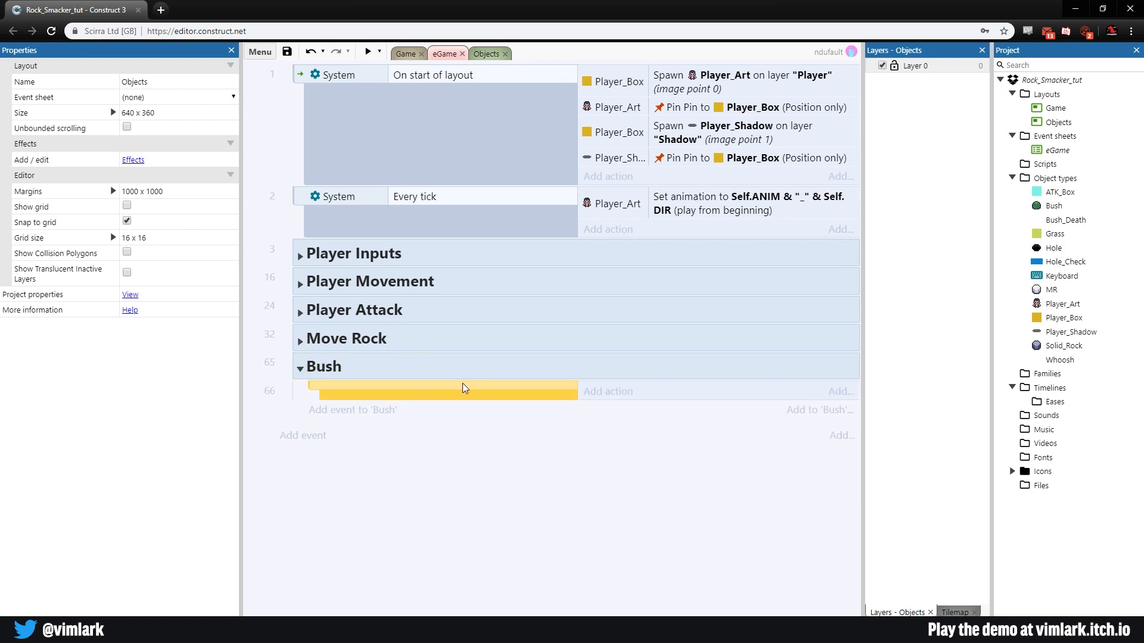
{"action": "double_click", "coordinate": [421, 397]}
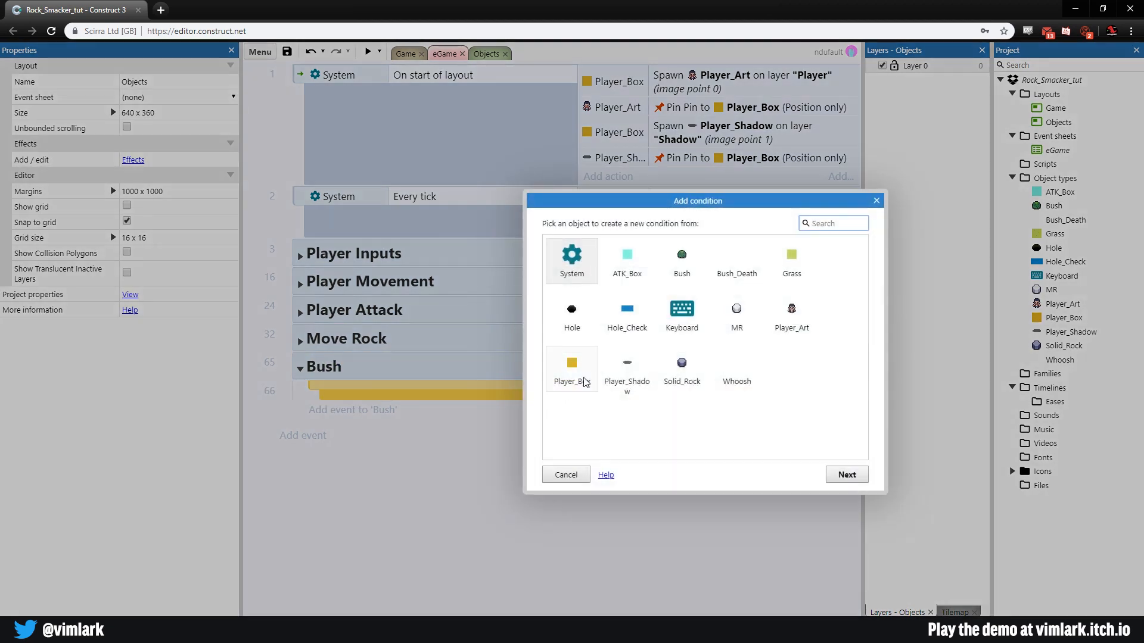
{"action": "double_click", "coordinate": [635, 264]}
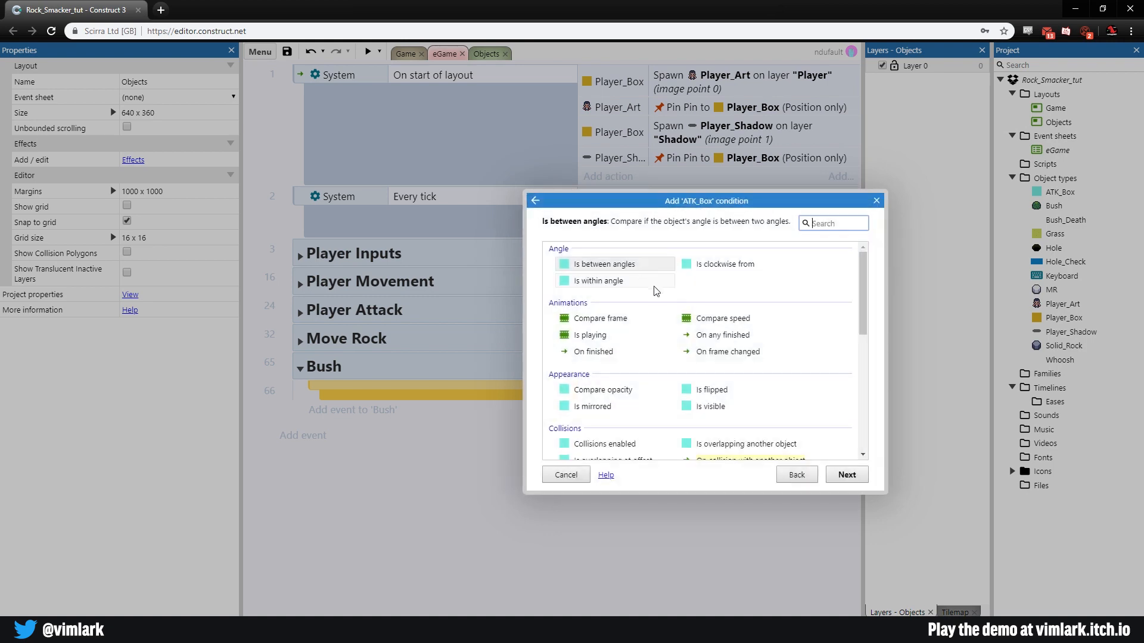
{"action": "scroll", "coordinate": [792, 359], "scroll_direction": "down", "scroll_amount": 3}
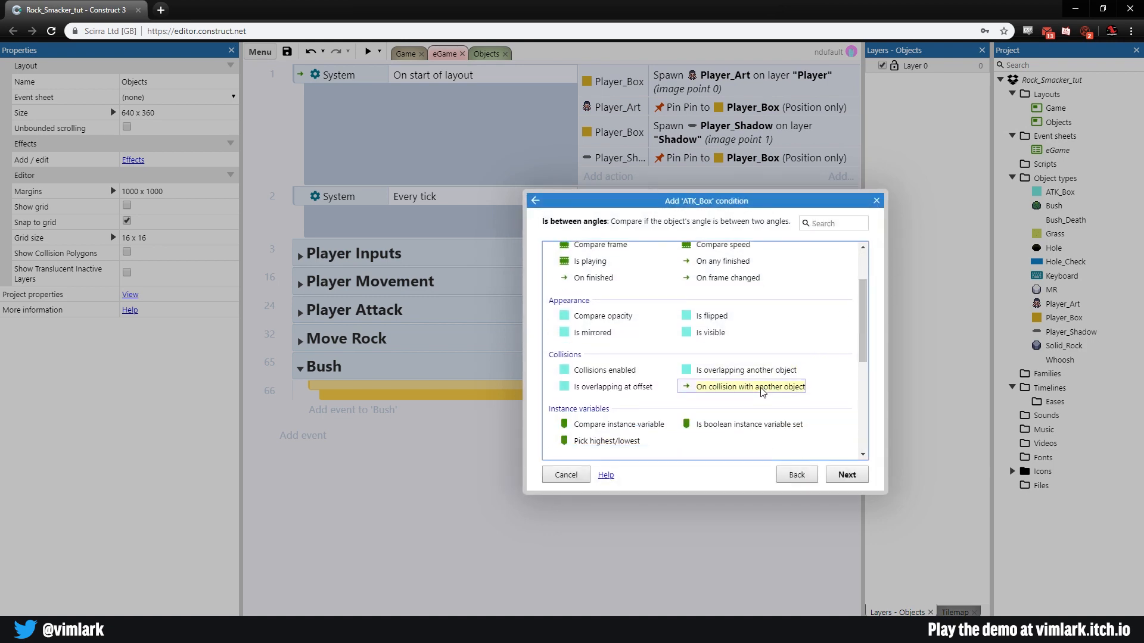
{"action": "double_click", "coordinate": [738, 371]}
{"action": "left_click", "coordinate": [610, 182]}
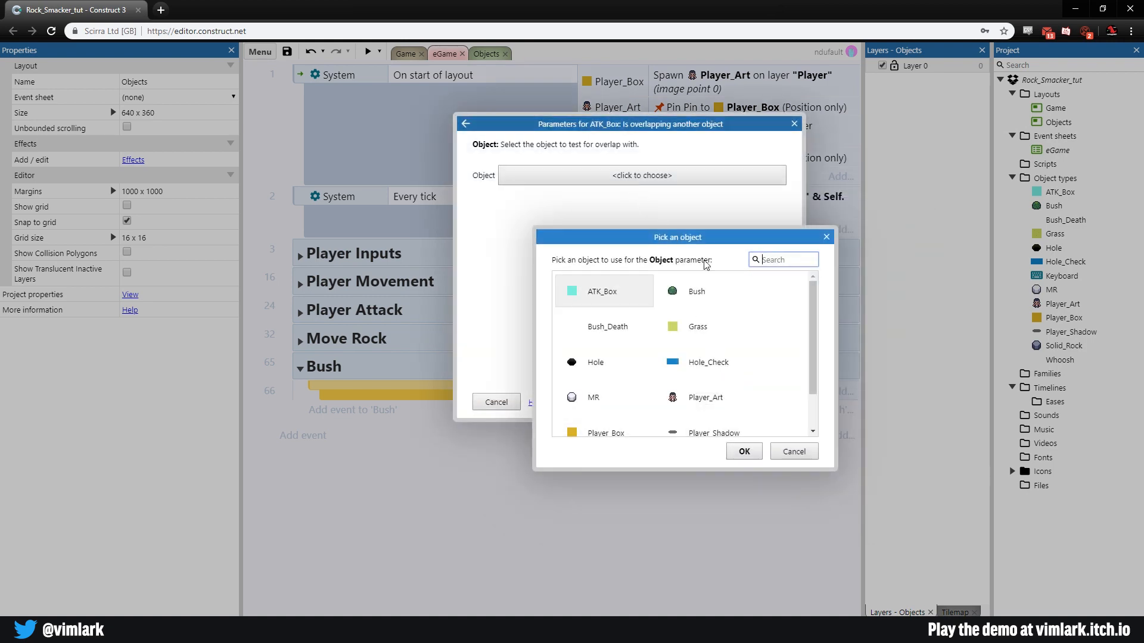
{"action": "double_click", "coordinate": [706, 305]}
{"action": "left_click", "coordinate": [749, 403]}
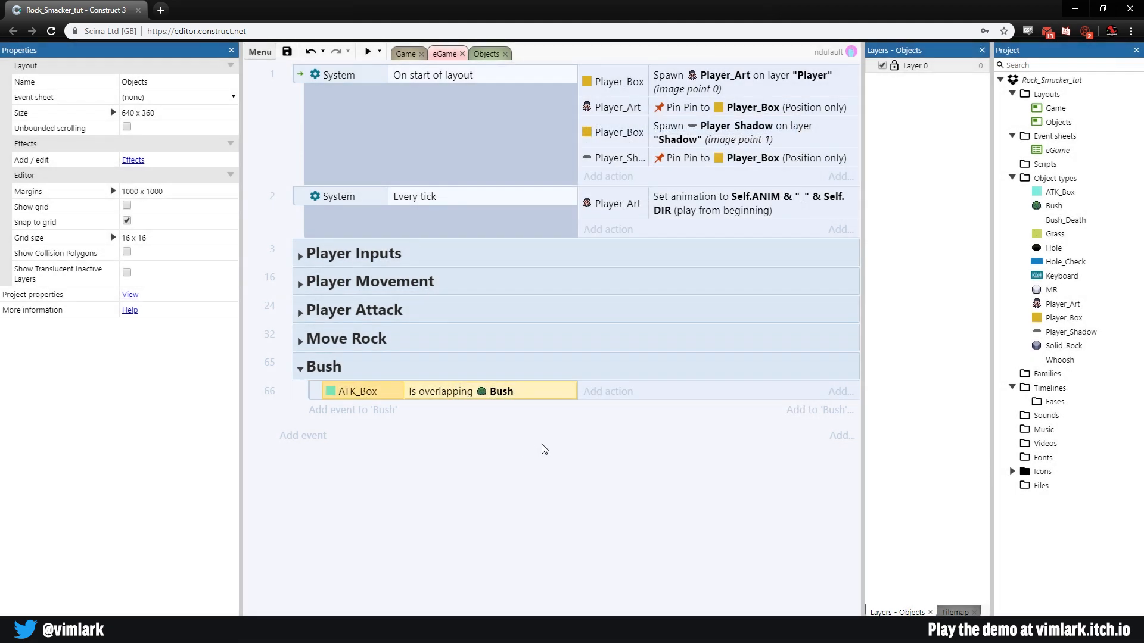
Add a Spawn another object action for Bush to the overlap event, with Bush_Death as the spawned object
{"action": "left_click", "coordinate": [603, 393]}
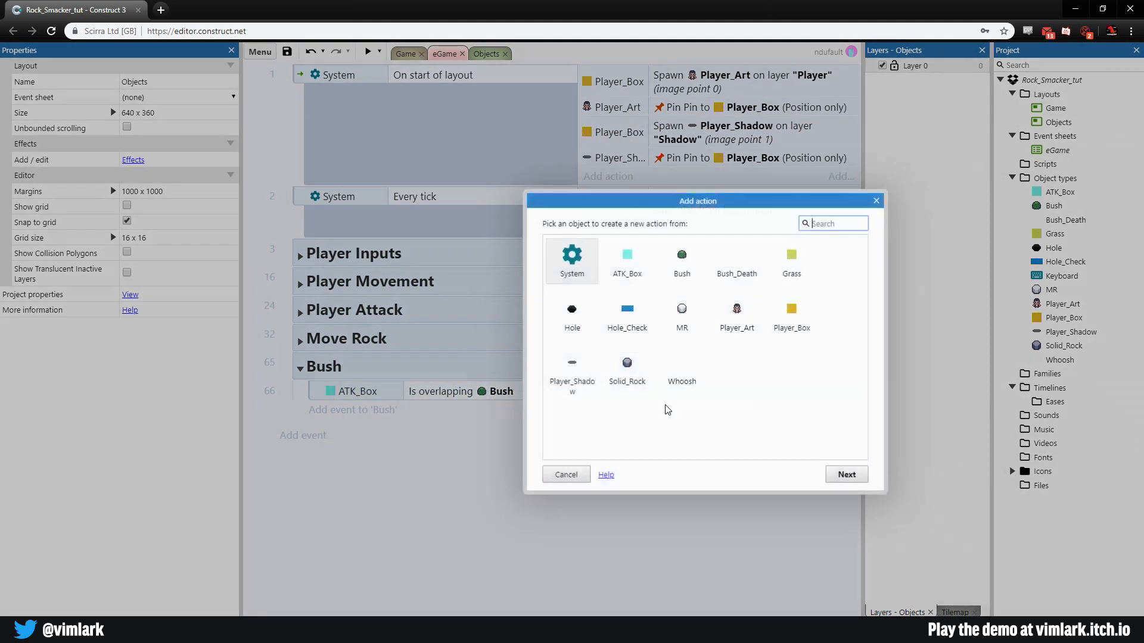
{"action": "left_click", "coordinate": [686, 267]}
{"action": "double_click", "coordinate": [688, 268]}
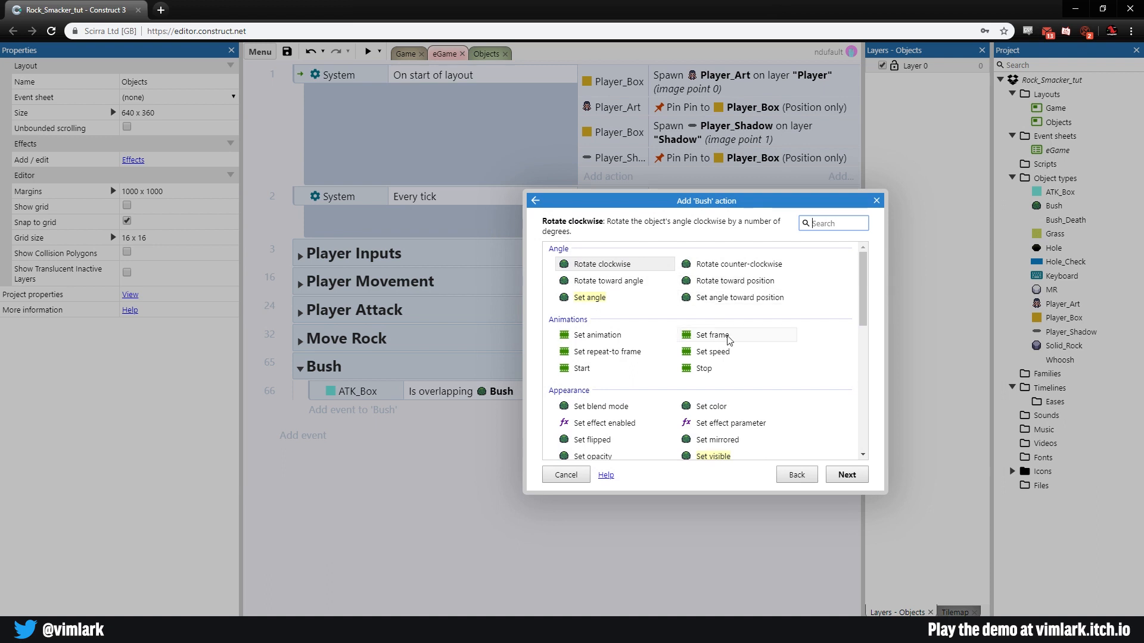
{"action": "type", "text": "spa"}
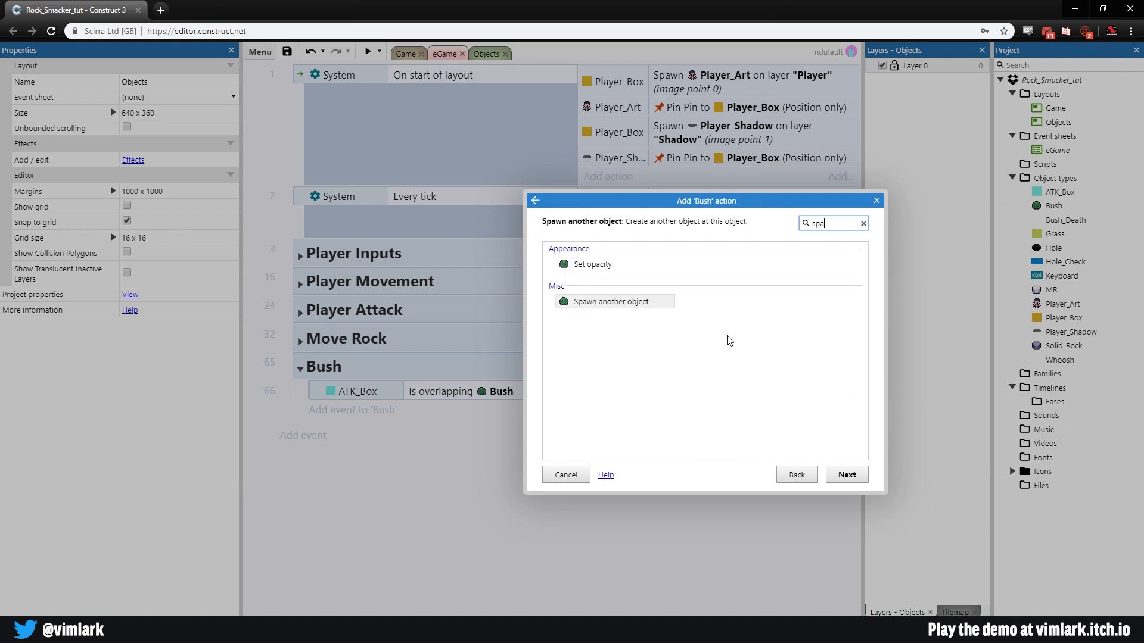
{"action": "double_click", "coordinate": [633, 302]}
{"action": "left_click", "coordinate": [611, 179]}
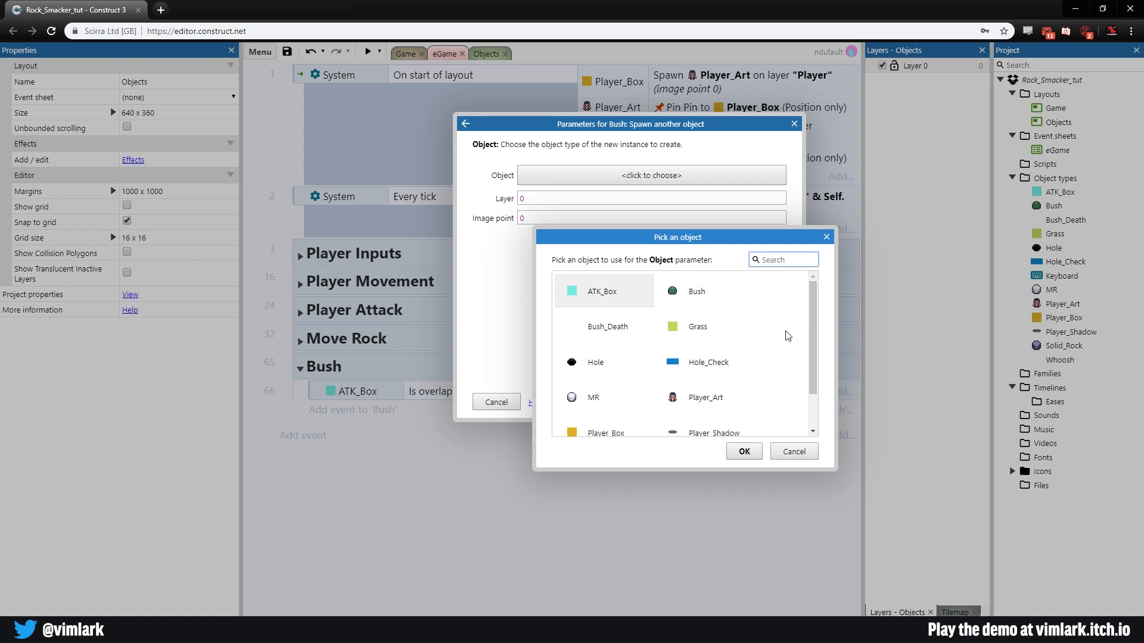
{"action": "scroll", "coordinate": [812, 357], "scroll_direction": "down", "scroll_amount": 1}
{"action": "double_click", "coordinate": [619, 327]}
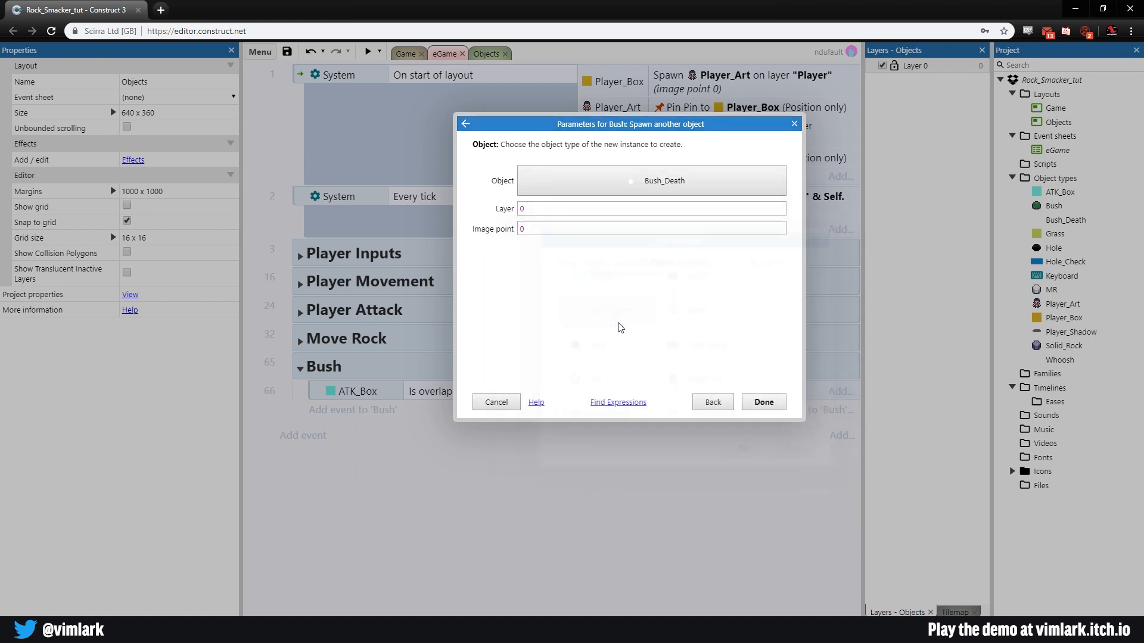
Set the spawn action's layer to "Level" and its image point to 1, and finish the action
{"action": "type", "text": "\""}
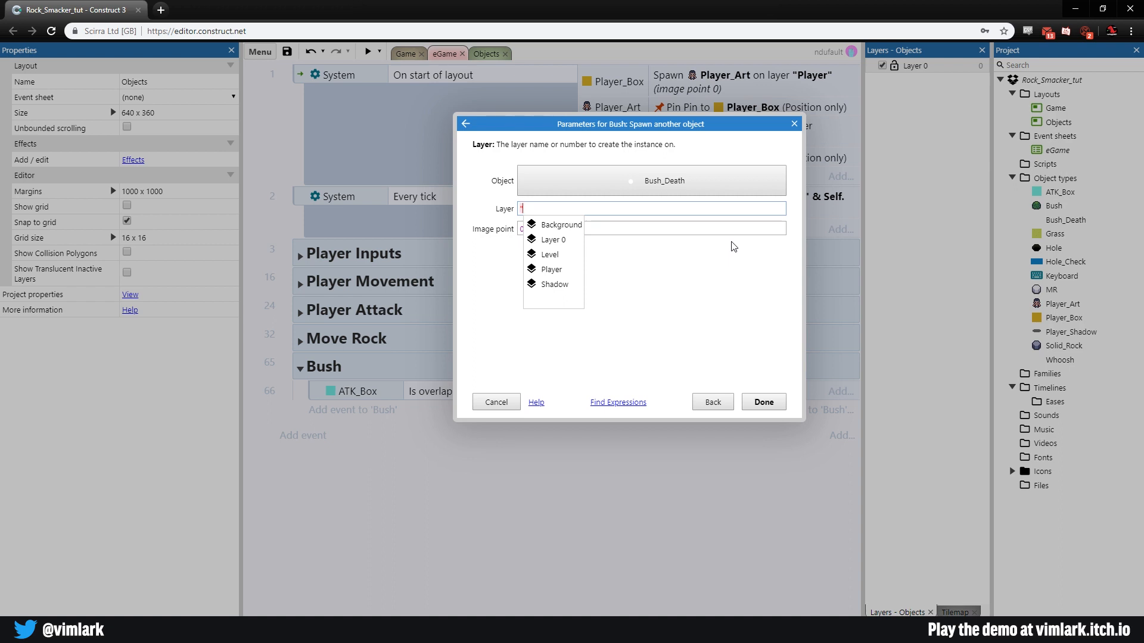
{"action": "type", "text": "Lev"}
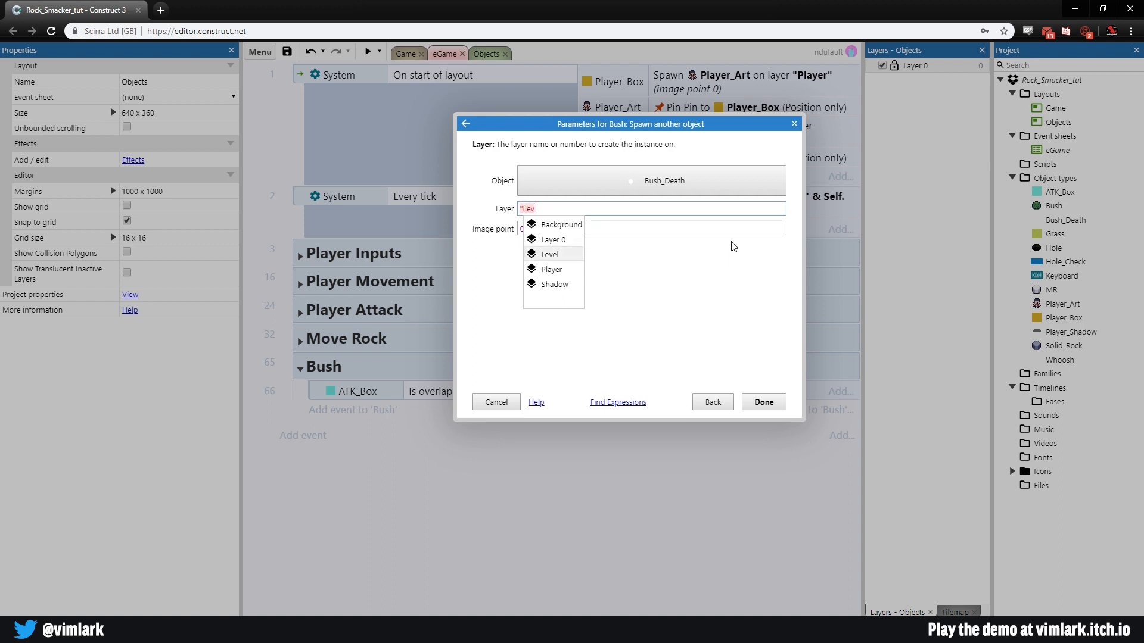
{"action": "type", "text": "el"}
{"action": "left_click", "coordinate": [519, 230]}
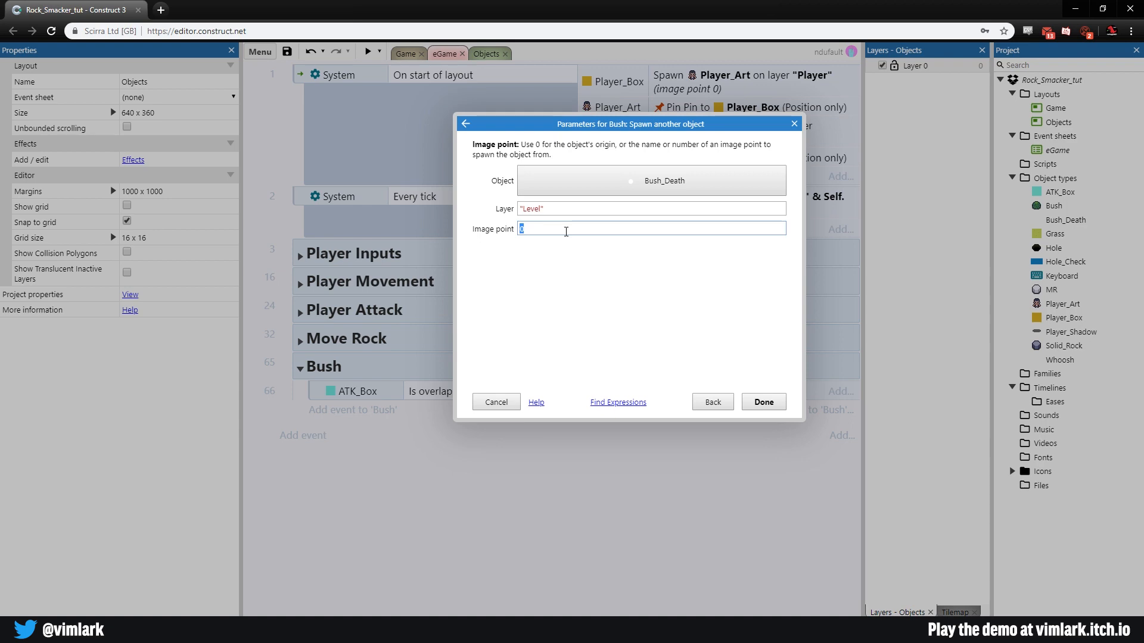
{"action": "type", "text": "1"}
{"action": "key", "text": "Return"}
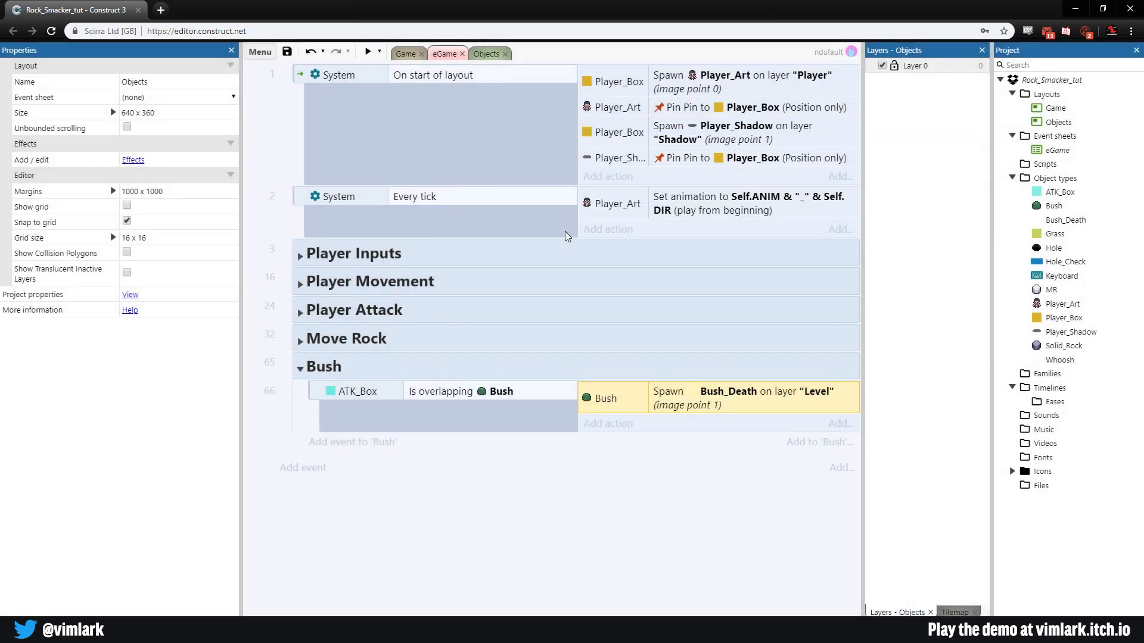
Add a Set scale action for Bush_Death with a scale of 0.5 to the same event
{"action": "left_click", "coordinate": [608, 424]}
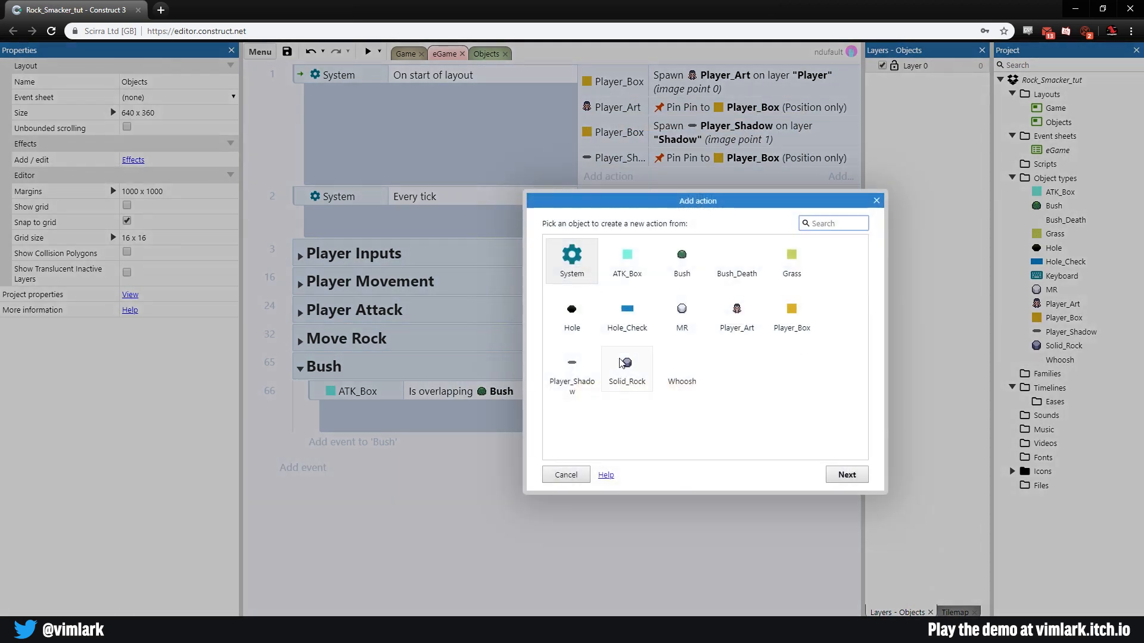
{"action": "double_click", "coordinate": [738, 260]}
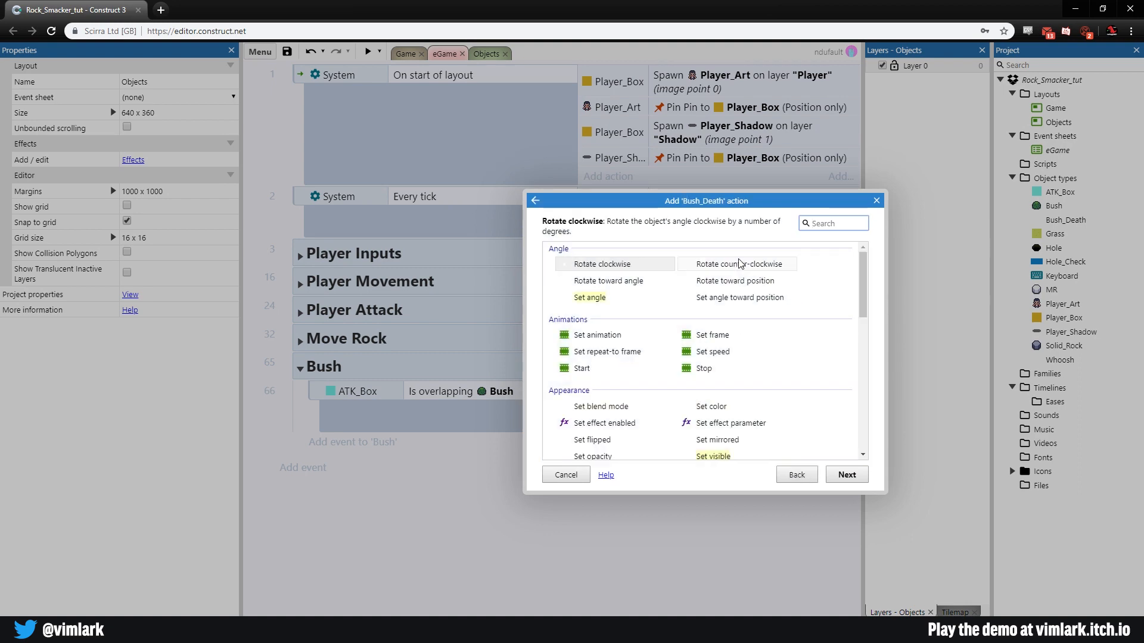
{"action": "type", "text": "sca"}
{"action": "double_click", "coordinate": [623, 265]}
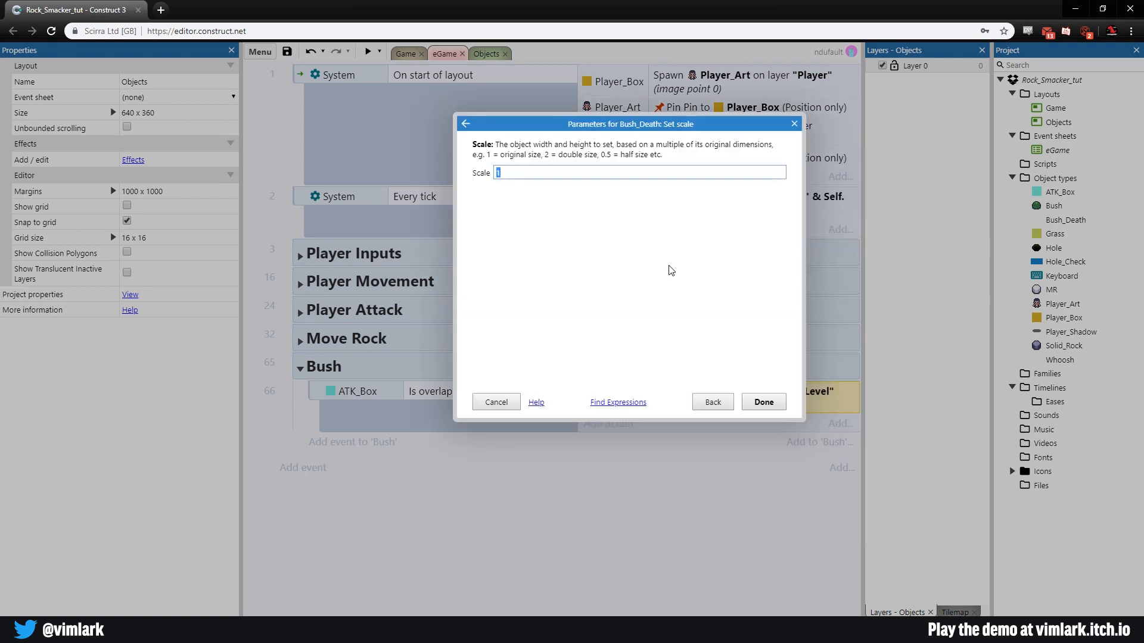
{"action": "type", "text": "0.5"}
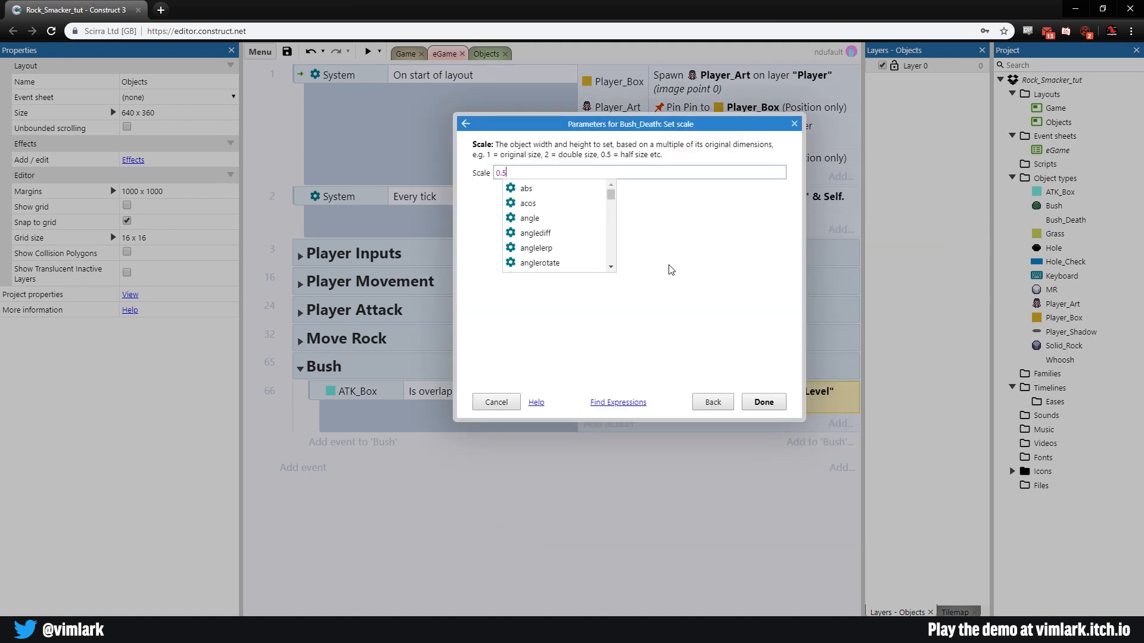
{"action": "key", "text": "Return"}
{"action": "key", "text": "Return"}
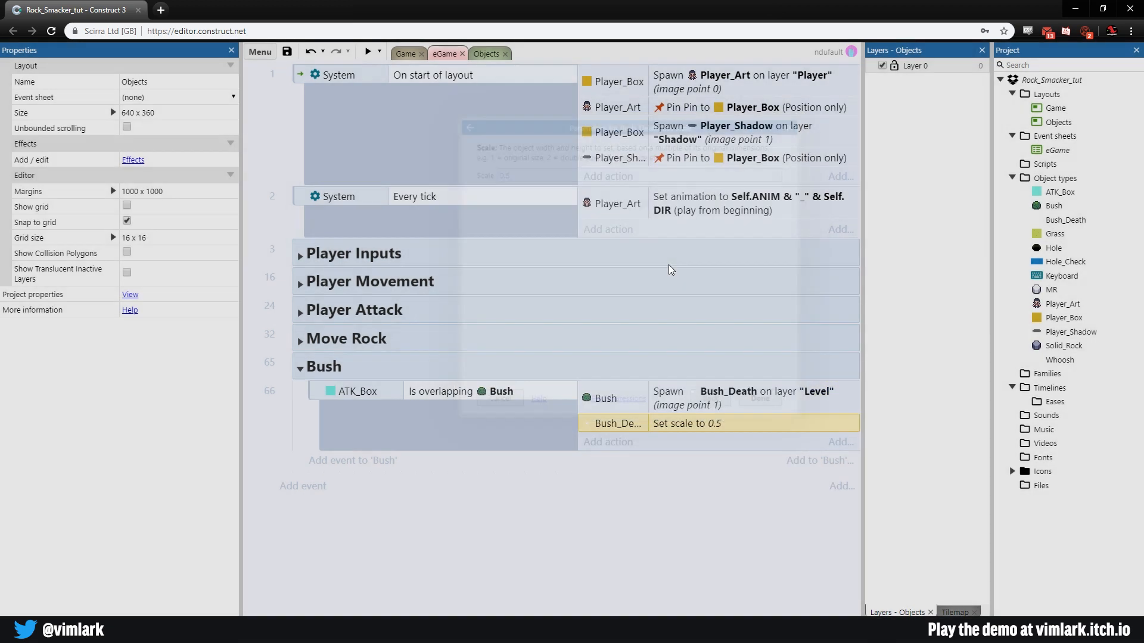
Add a Destroy action for Bush to the ATK_Box overlap event and save the project
{"action": "left_click", "coordinate": [632, 448]}
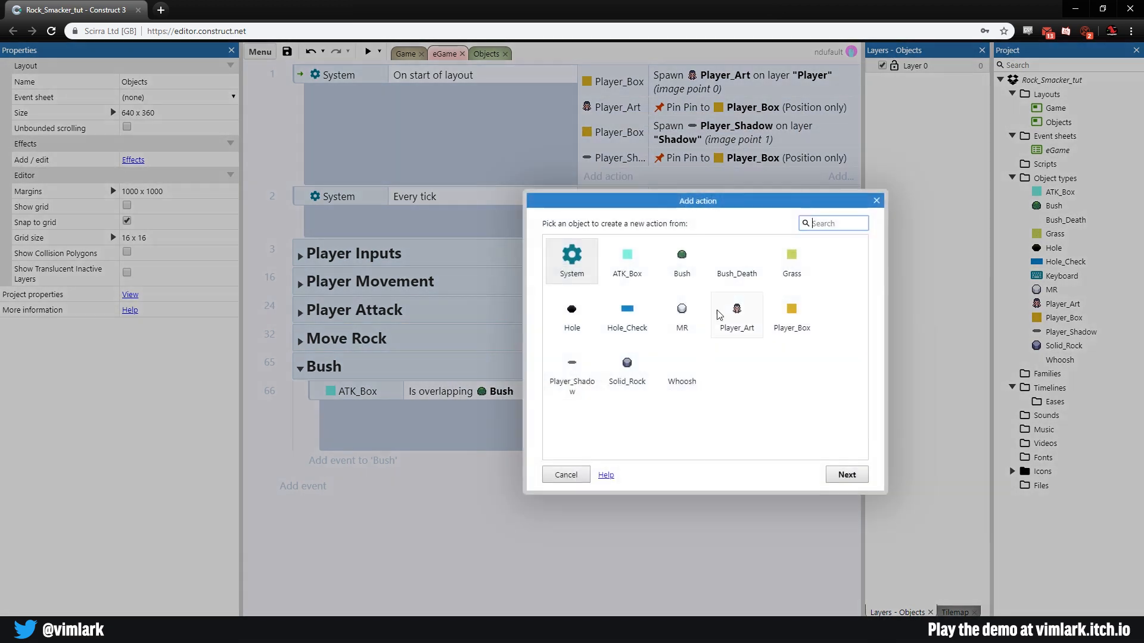
{"action": "double_click", "coordinate": [680, 260]}
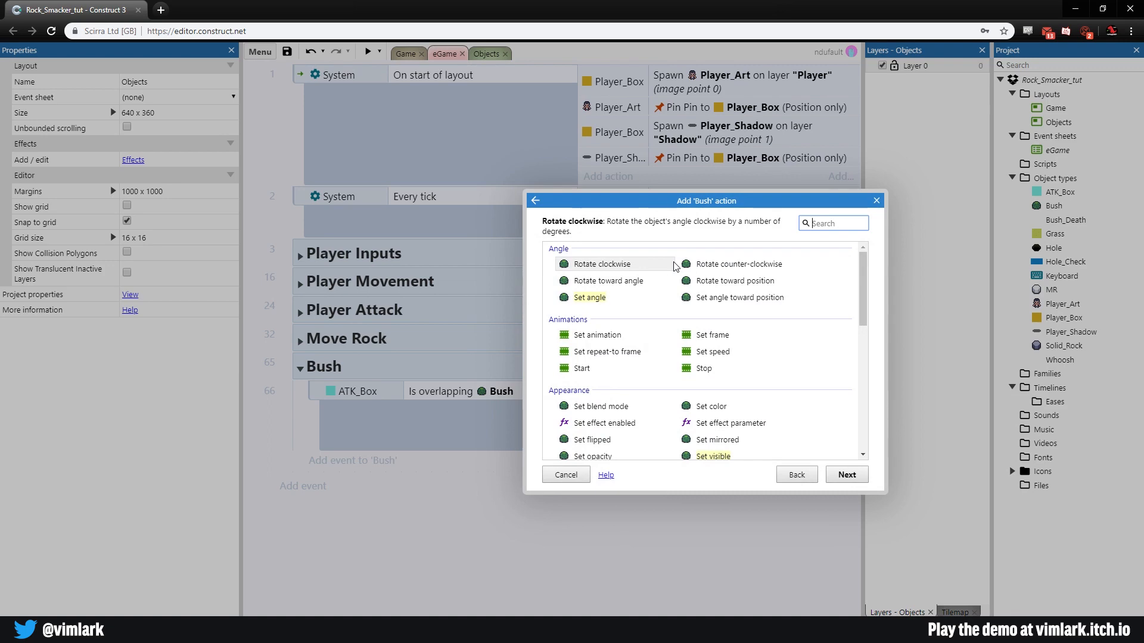
{"action": "type", "text": "des"}
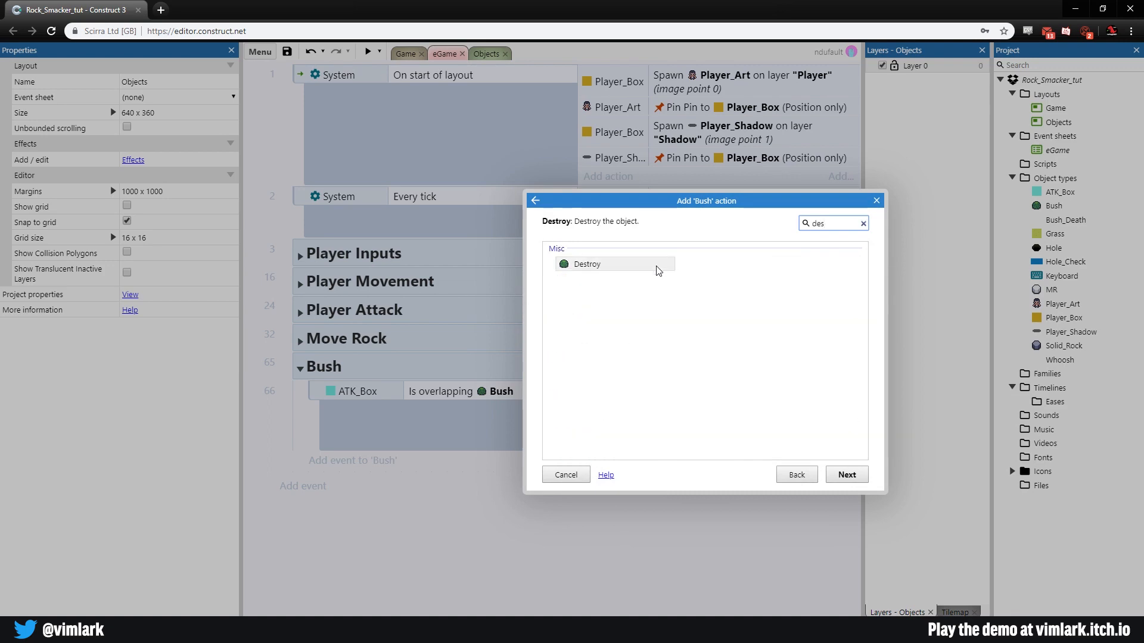
{"action": "double_click", "coordinate": [608, 266]}
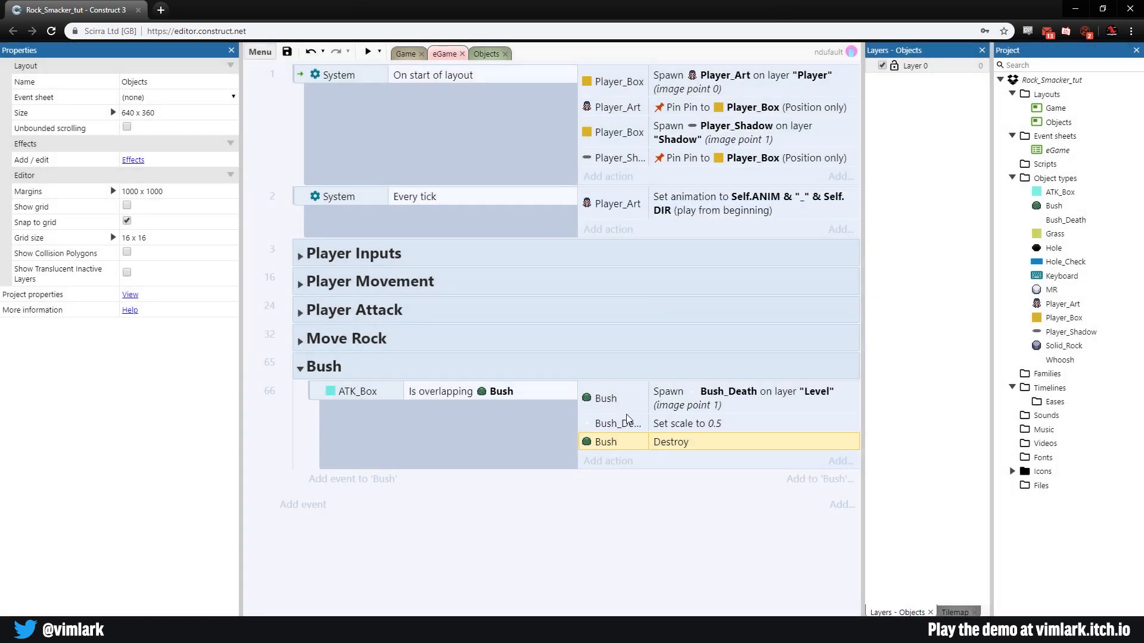
{"action": "left_click", "coordinate": [286, 52]}
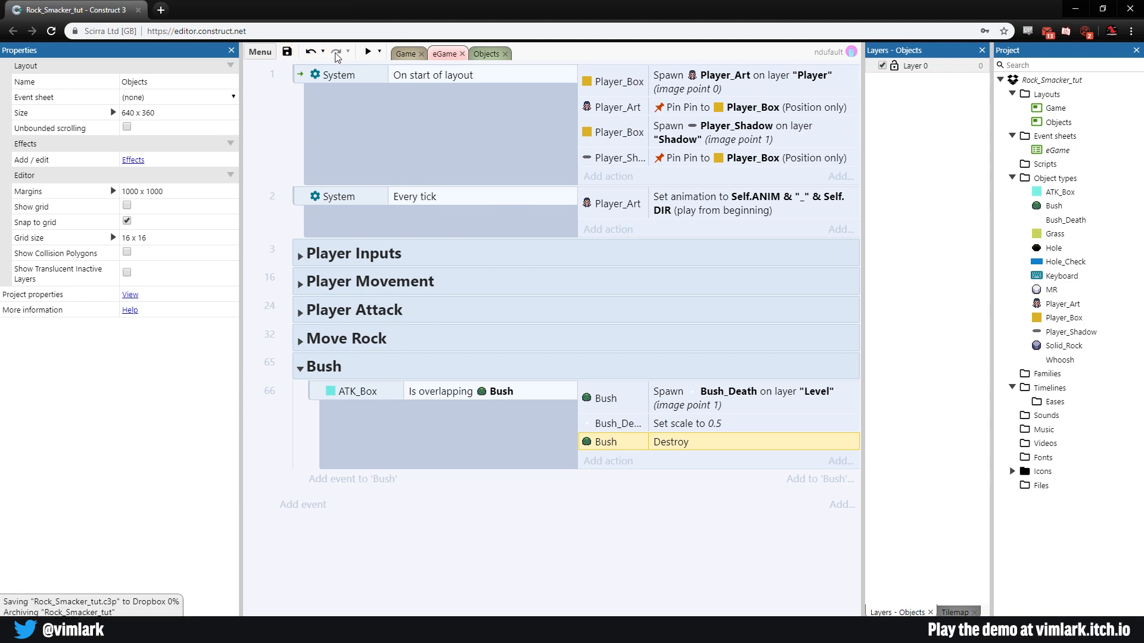
{"action": "left_click", "coordinate": [380, 51]}
{"action": "left_click", "coordinate": [394, 69]}
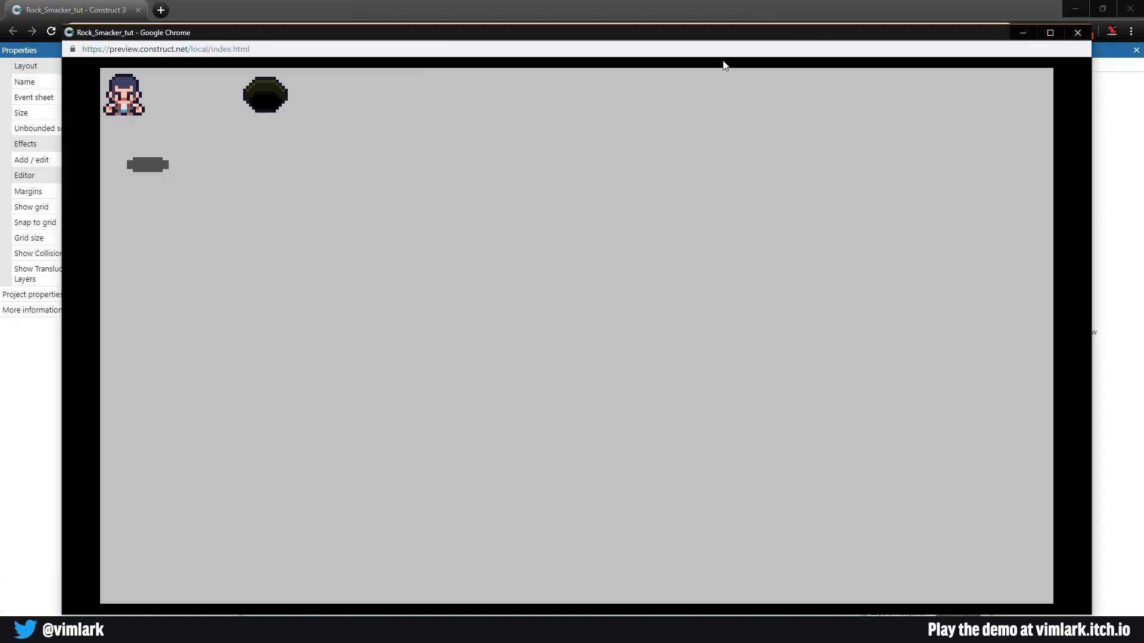
{"action": "left_click", "coordinate": [1077, 32]}
Preview the Game layout, walk the player down to the bush and attack it, and close the preview
{"action": "left_click", "coordinate": [462, 54]}
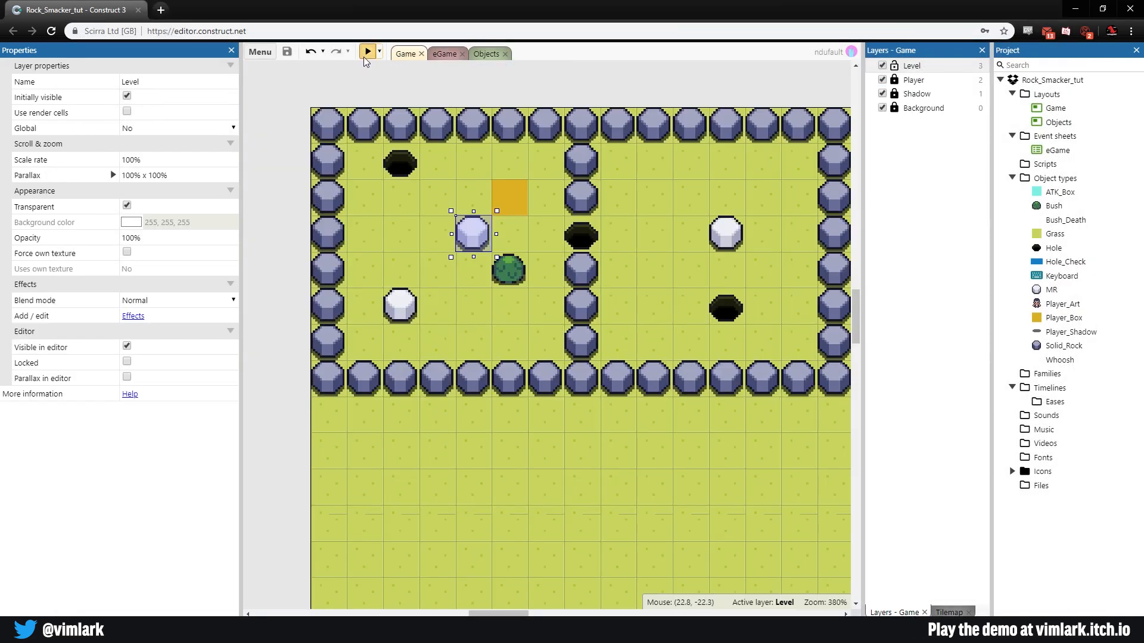
{"action": "left_click", "coordinate": [368, 52]}
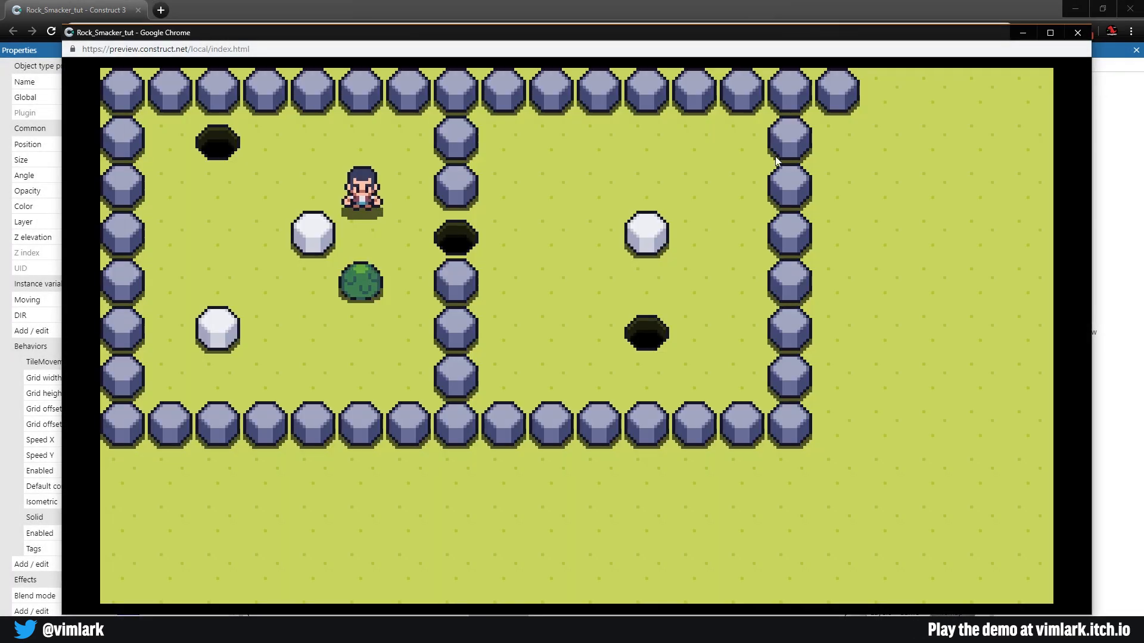
{"action": "key", "text": "Down"}
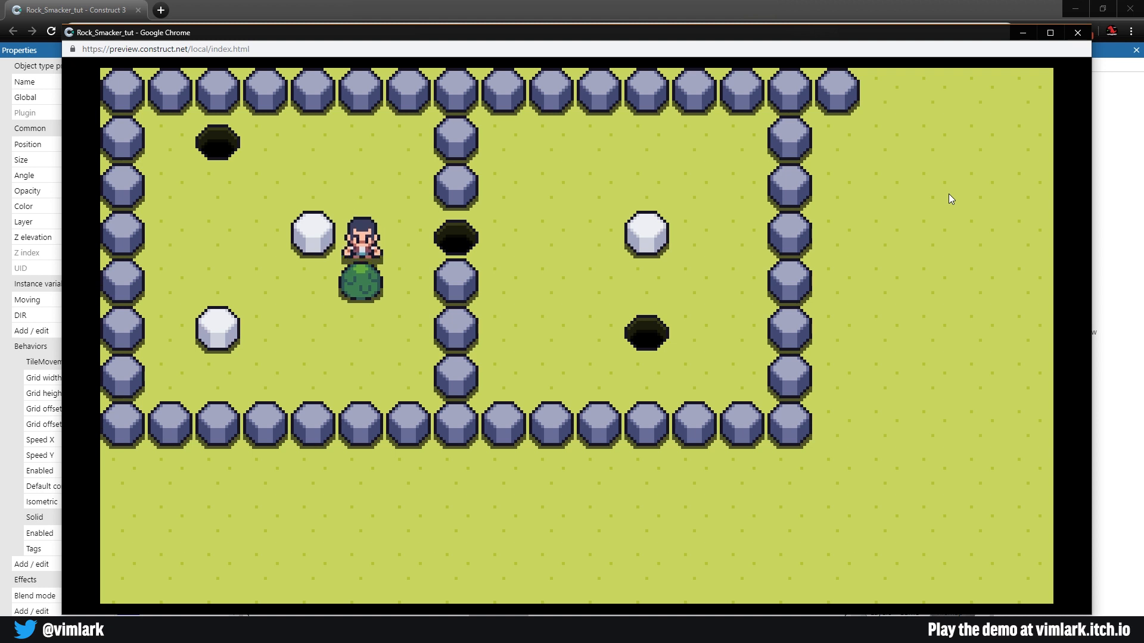
{"action": "key", "text": "space"}
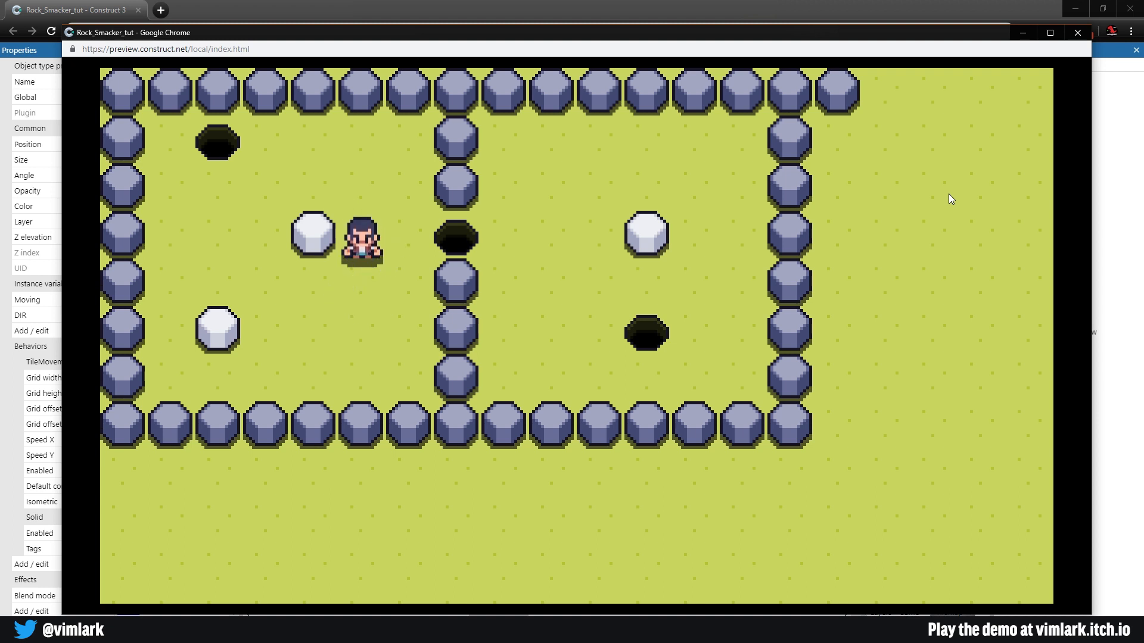
{"action": "left_click", "coordinate": [1078, 32]}
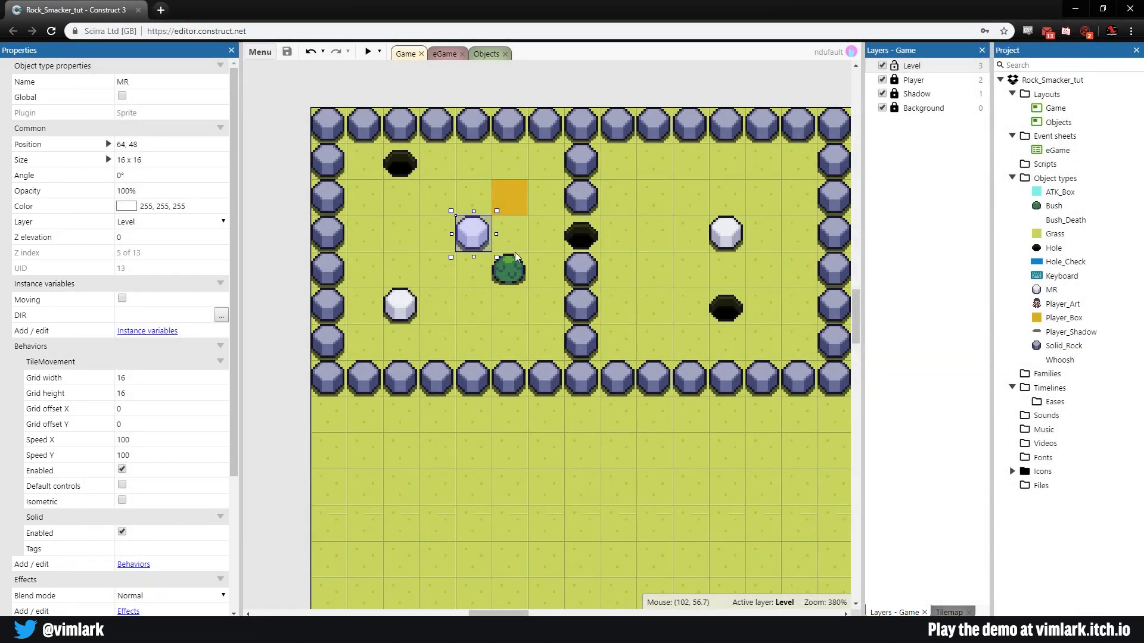
{"action": "left_click", "coordinate": [532, 271]}
Create a Particles object named Bush_Extra and place it on an empty area of the Objects layout
{"action": "left_click", "coordinate": [489, 54]}
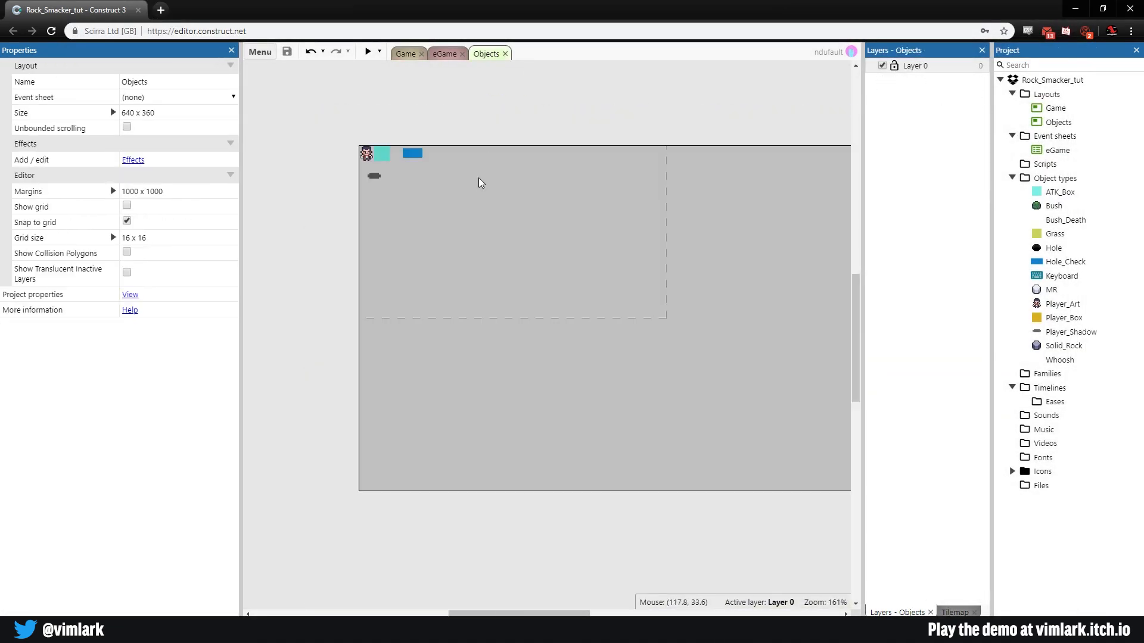
{"action": "double_click", "coordinate": [534, 178]}
{"action": "scroll", "coordinate": [643, 280], "scroll_direction": "down", "scroll_amount": 3}
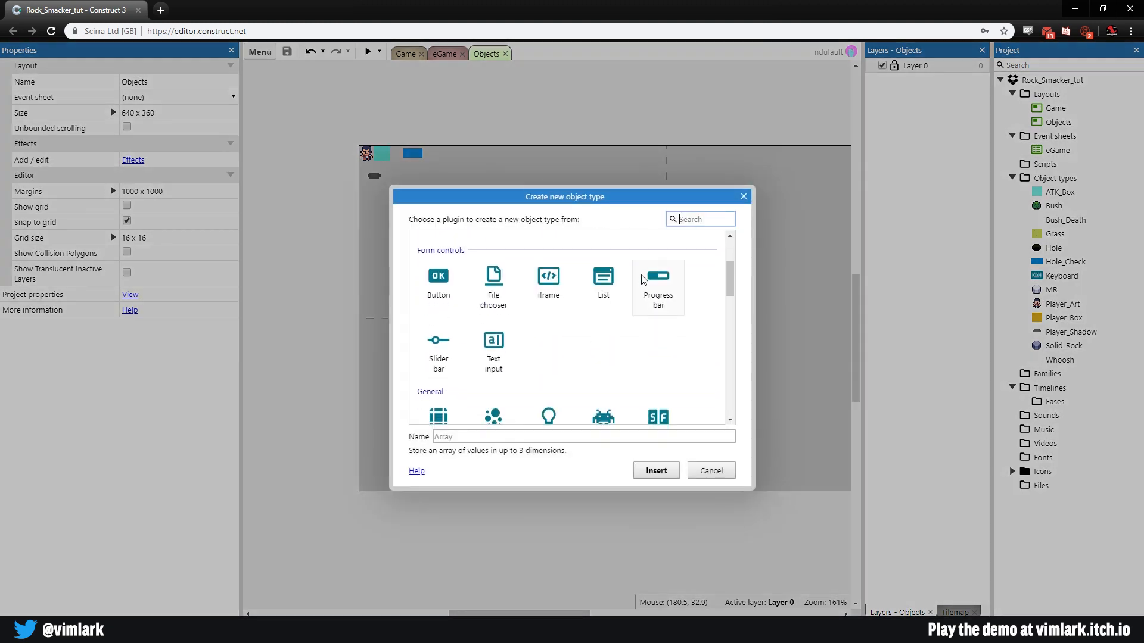
{"action": "scroll", "coordinate": [643, 280], "scroll_direction": "down", "scroll_amount": 2}
{"action": "left_click", "coordinate": [493, 298]}
{"action": "left_click", "coordinate": [541, 437]}
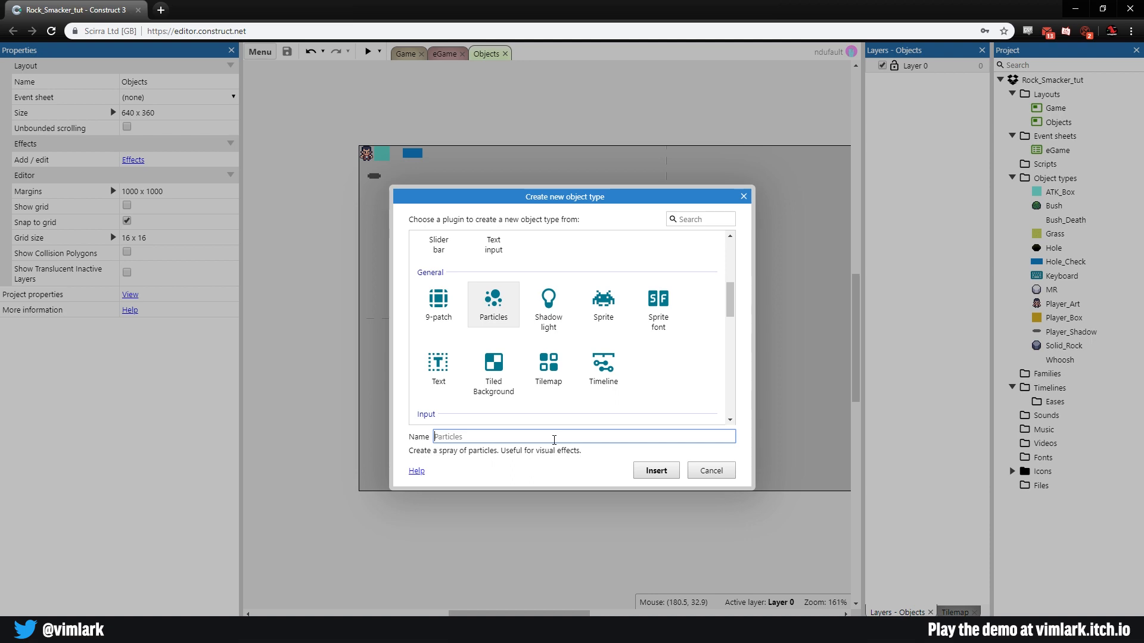
{"action": "type", "text": "Bush_Extra"}
{"action": "key", "text": "Return"}
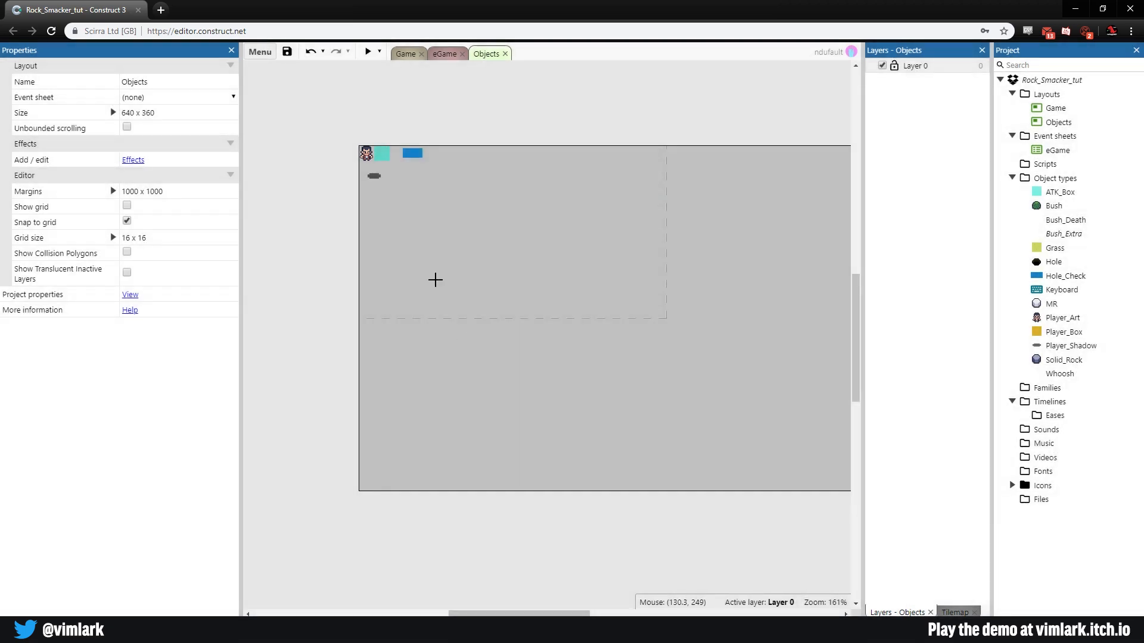
{"action": "left_click", "coordinate": [503, 244]}
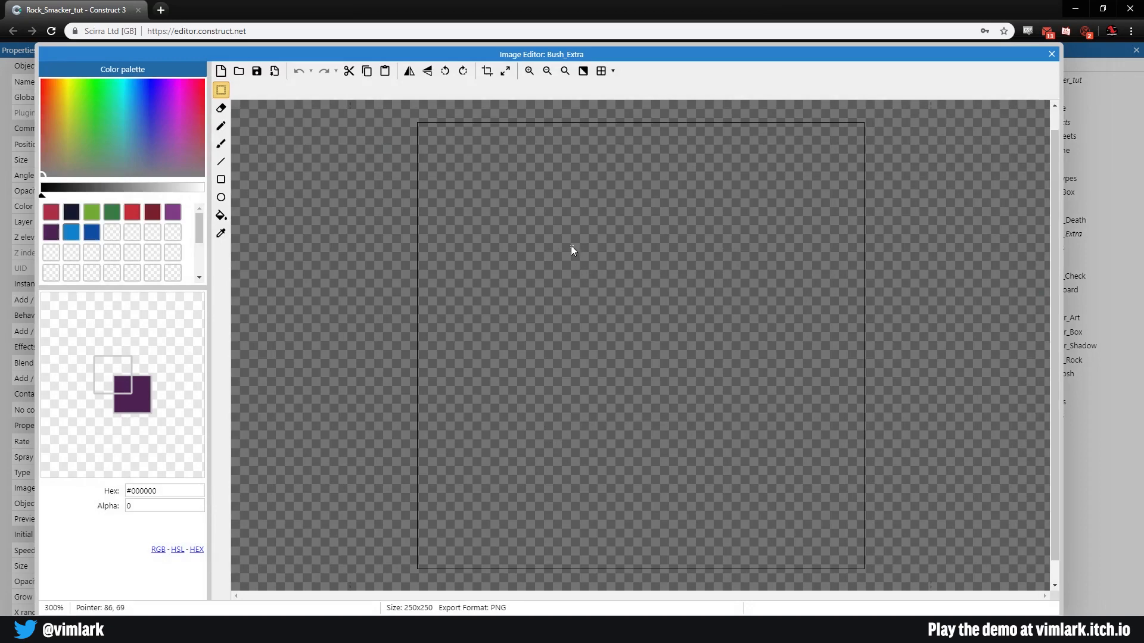
Load Bush.png from the Tiny Adventure Pack's Other/Misc folder as the Bush_Extra particle image
{"action": "left_click", "coordinate": [240, 71]}
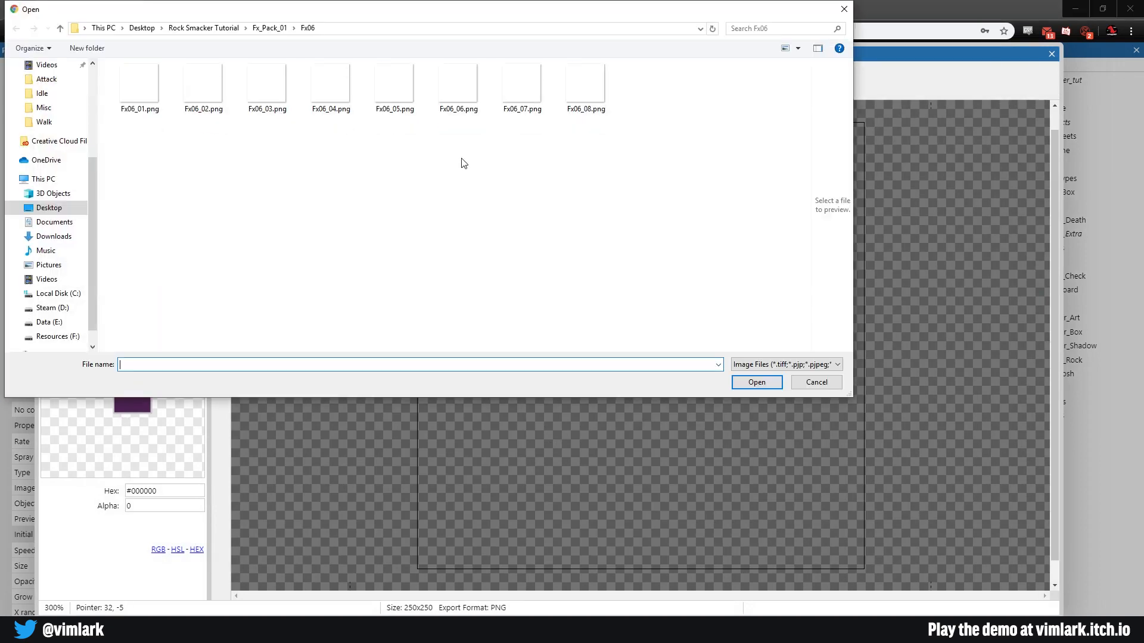
{"action": "left_click", "coordinate": [206, 28]}
{"action": "double_click", "coordinate": [164, 135]}
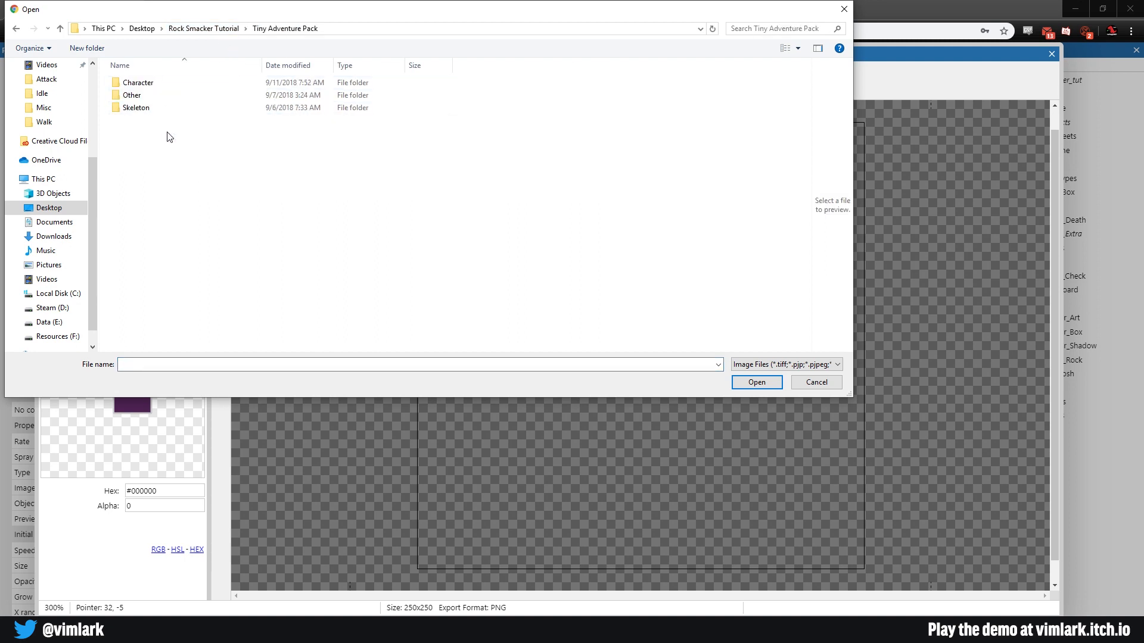
{"action": "double_click", "coordinate": [169, 96]}
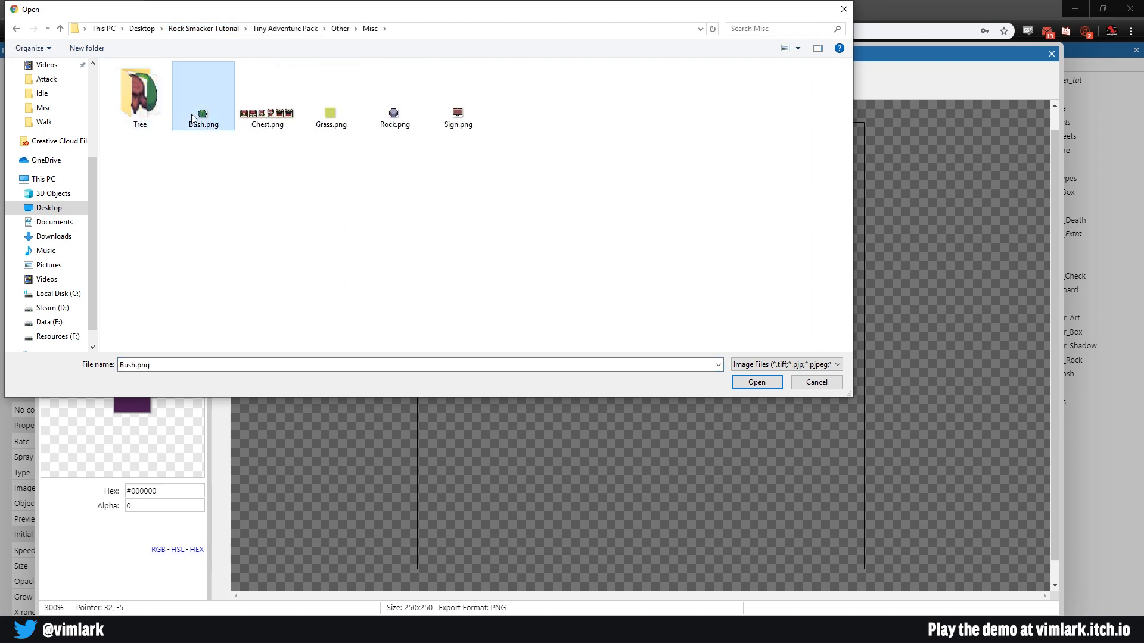
{"action": "double_click", "coordinate": [197, 107]}
Crop the particle image to a 2x2 pixel area at the edge of the bush's light green patch, and close the image editor
{"action": "middle_click_drag", "start_coordinate": [658, 384], "coordinate": [674, 304]}
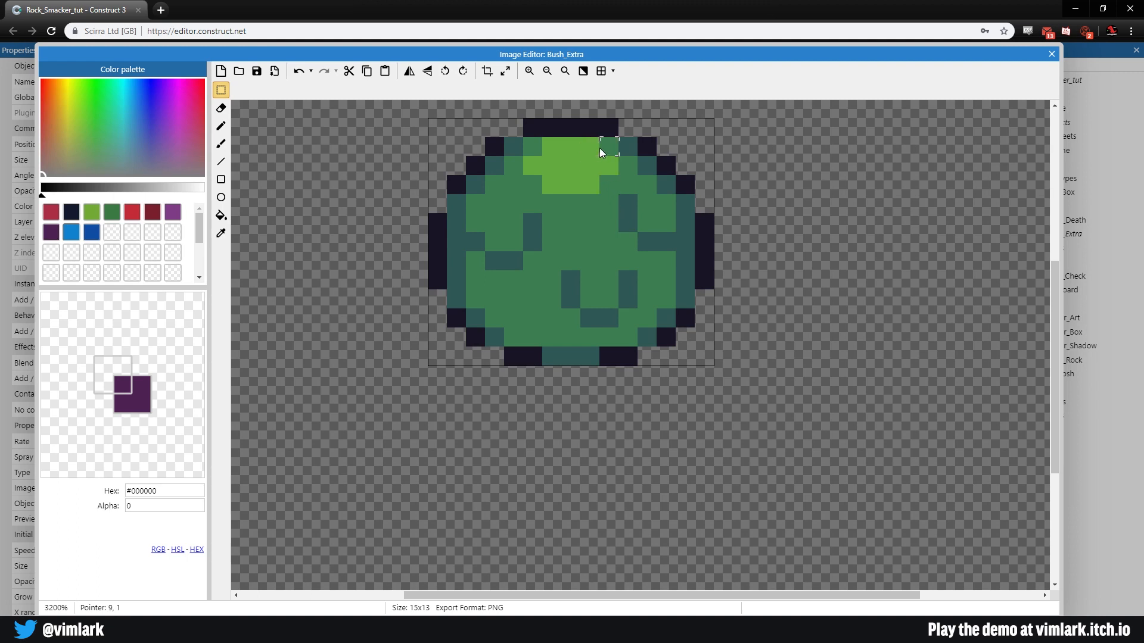
{"action": "left_click_drag", "start_coordinate": [601, 147], "coordinate": [635, 173]}
{"action": "left_click", "coordinate": [487, 71]}
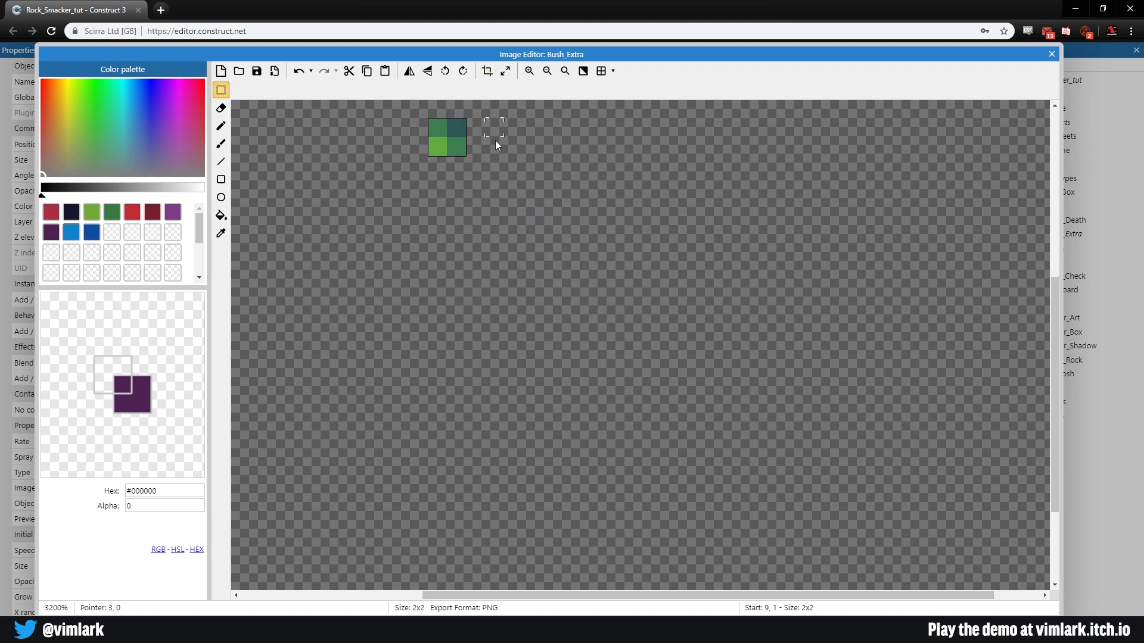
{"action": "middle_click_drag", "start_coordinate": [465, 140], "coordinate": [491, 175]}
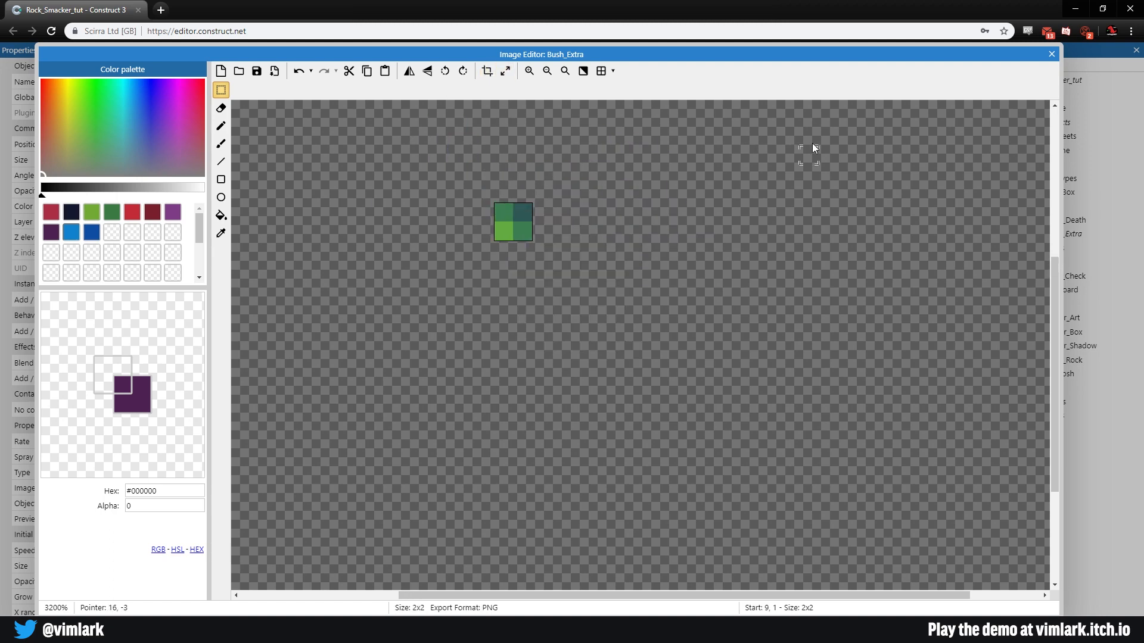
{"action": "left_click", "coordinate": [1051, 54]}
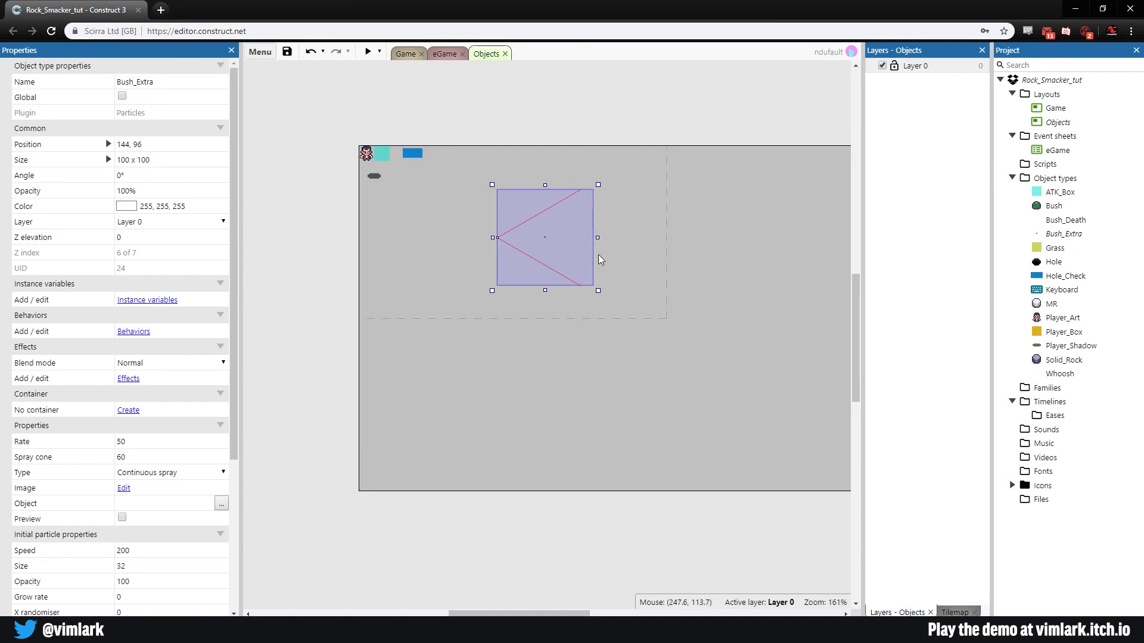
Move the Bush_Extra emitter left and slightly down on the Objects layout, and briefly preview its spray
{"action": "scroll", "coordinate": [544, 248], "scroll_direction": "up", "scroll_amount": 4, "text": "ctrl"}
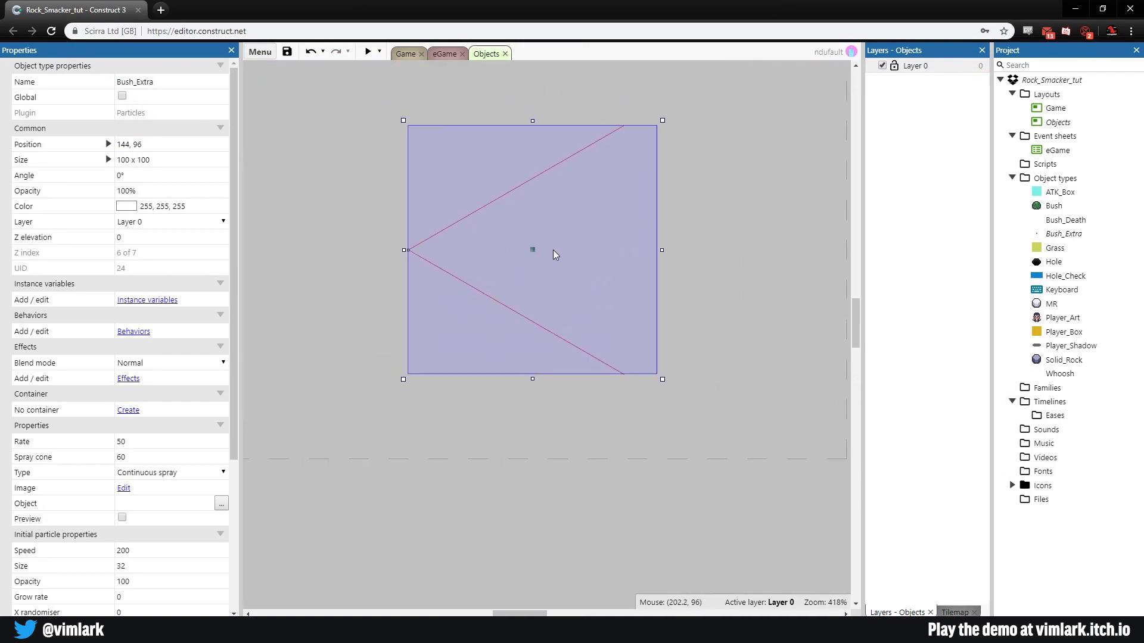
{"action": "left_click_drag", "start_coordinate": [233, 343], "coordinate": [242, 479]}
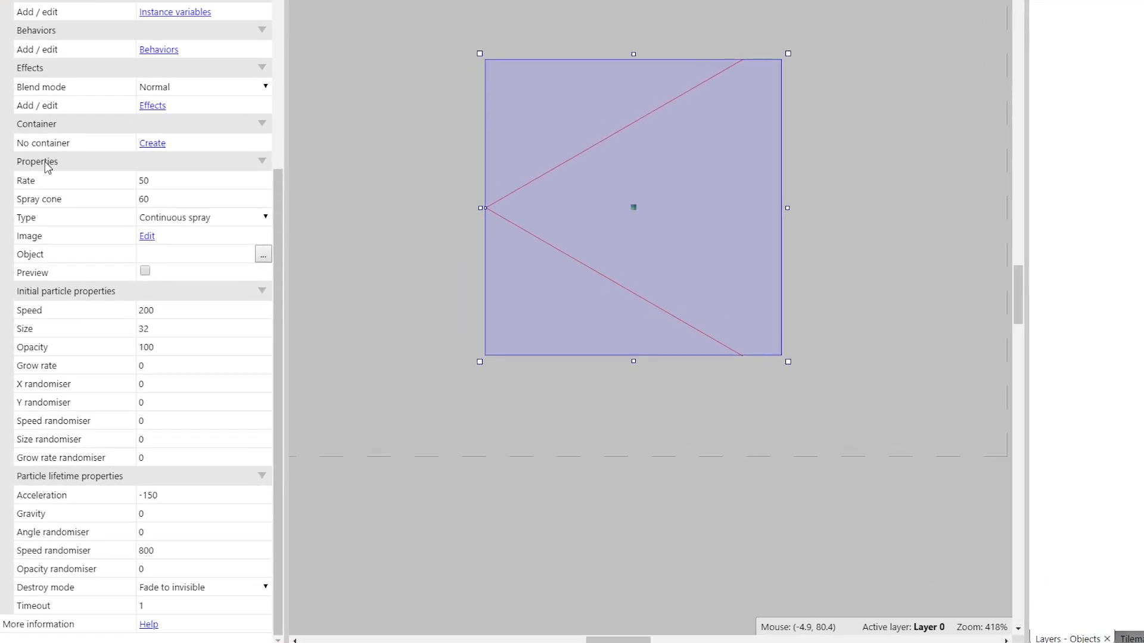
{"action": "left_click", "coordinate": [40, 211]}
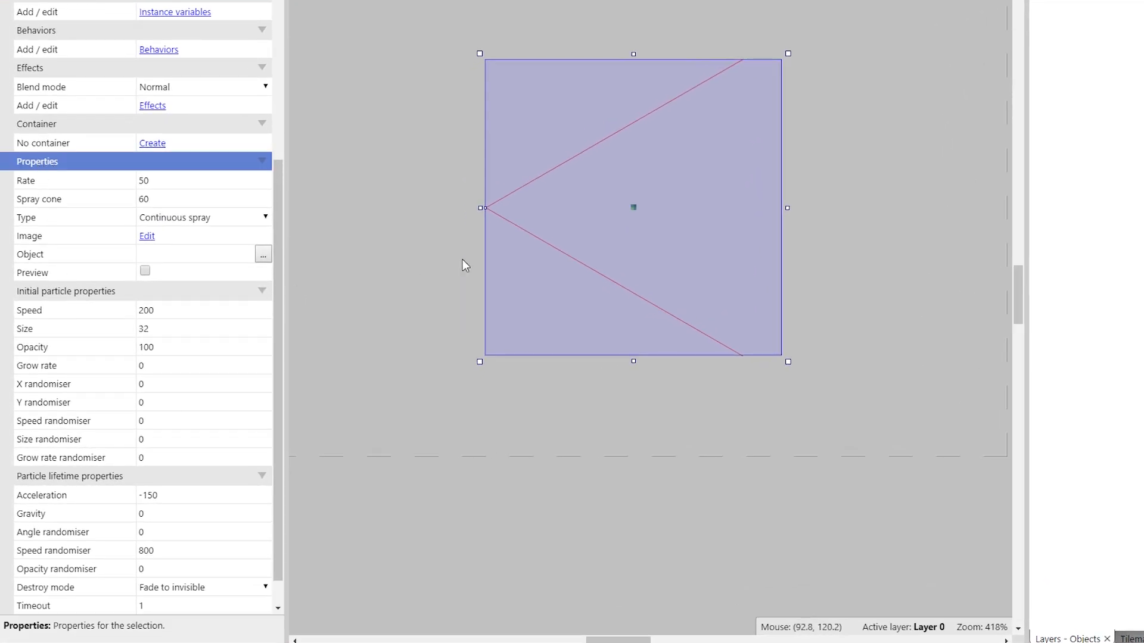
{"action": "left_click_drag", "start_coordinate": [556, 226], "coordinate": [411, 286]}
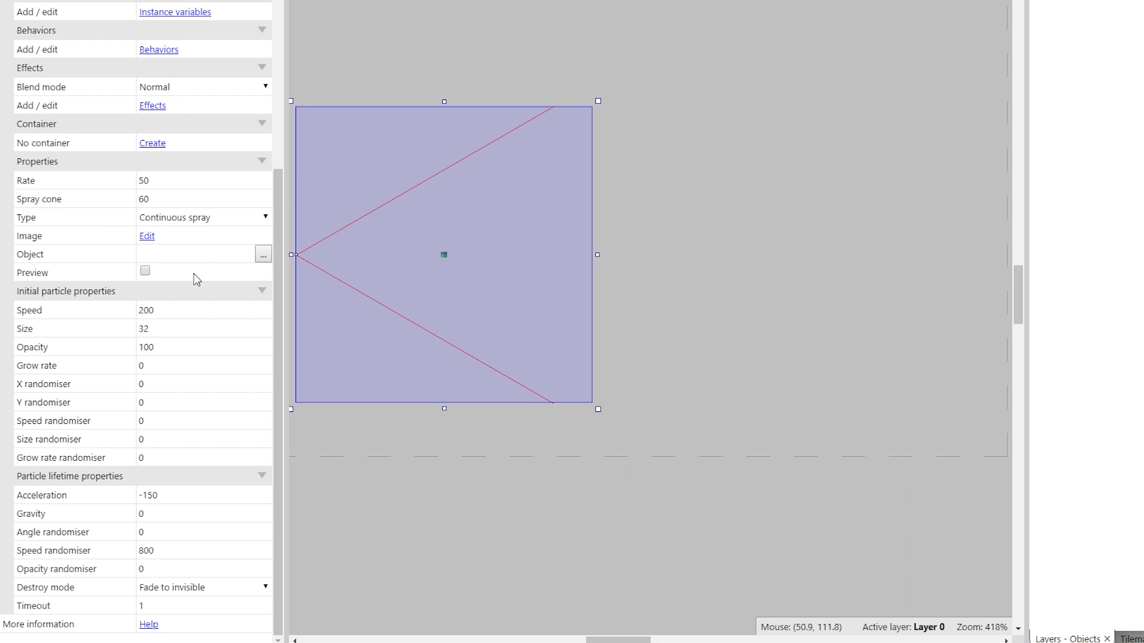
{"action": "left_click", "coordinate": [144, 271]}
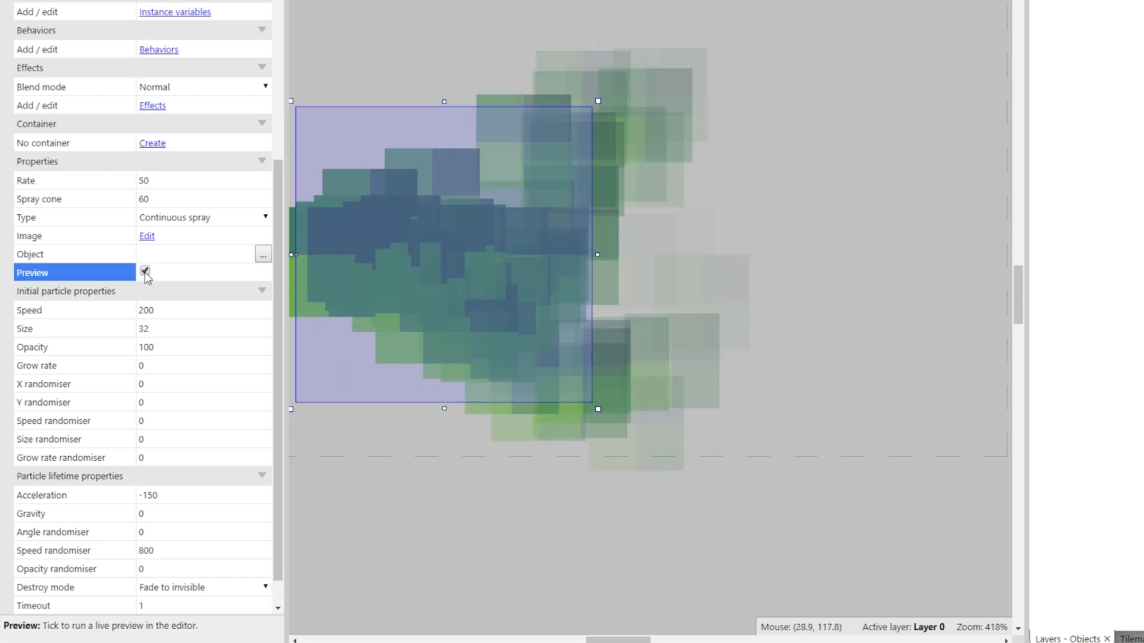
{"action": "left_click", "coordinate": [144, 271]}
Set Bush_Extra's type to One-shot and its initial particle size to 4, and preview the burst
{"action": "left_click", "coordinate": [203, 221]}
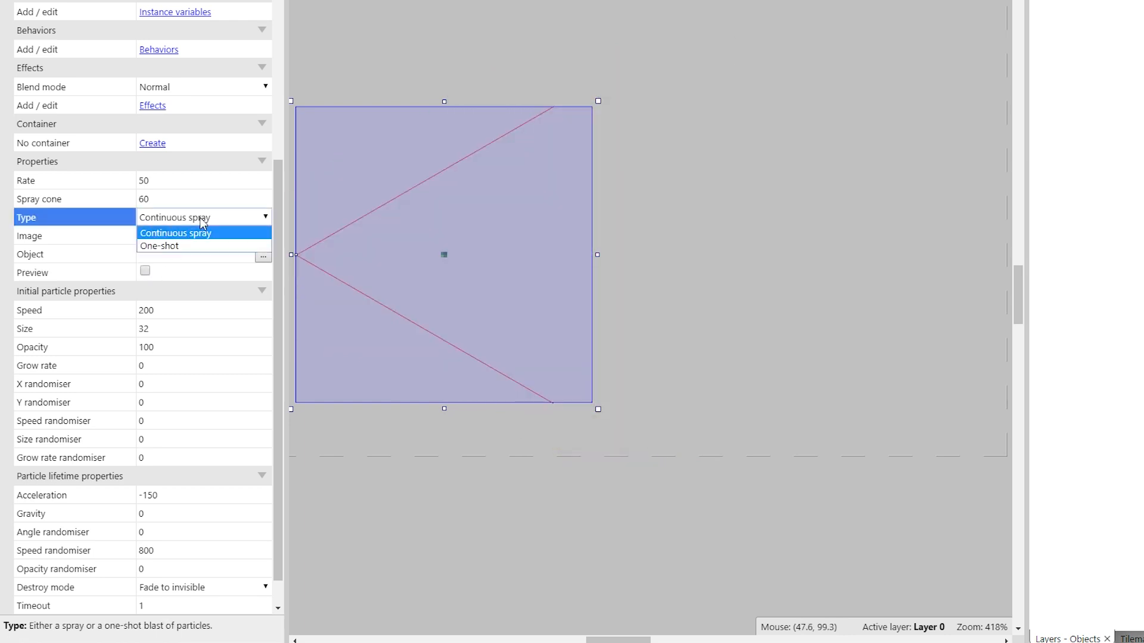
{"action": "left_click", "coordinate": [197, 247]}
{"action": "left_click", "coordinate": [145, 272]}
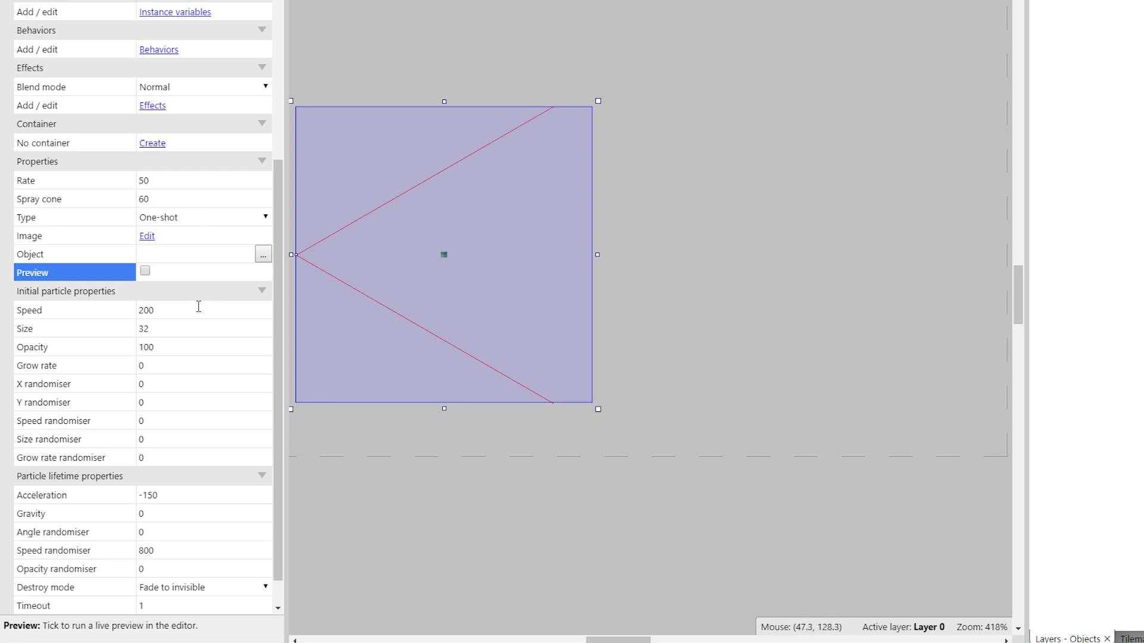
{"action": "left_click", "coordinate": [198, 329]}
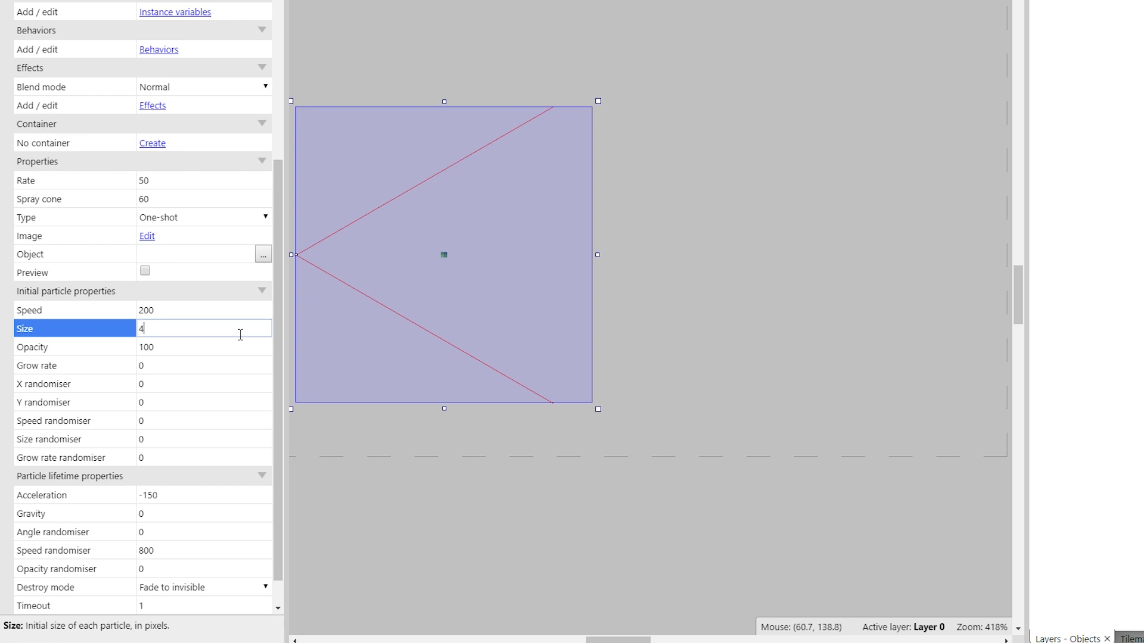
{"action": "key", "text": "Tab"}
{"action": "left_click", "coordinate": [145, 271]}
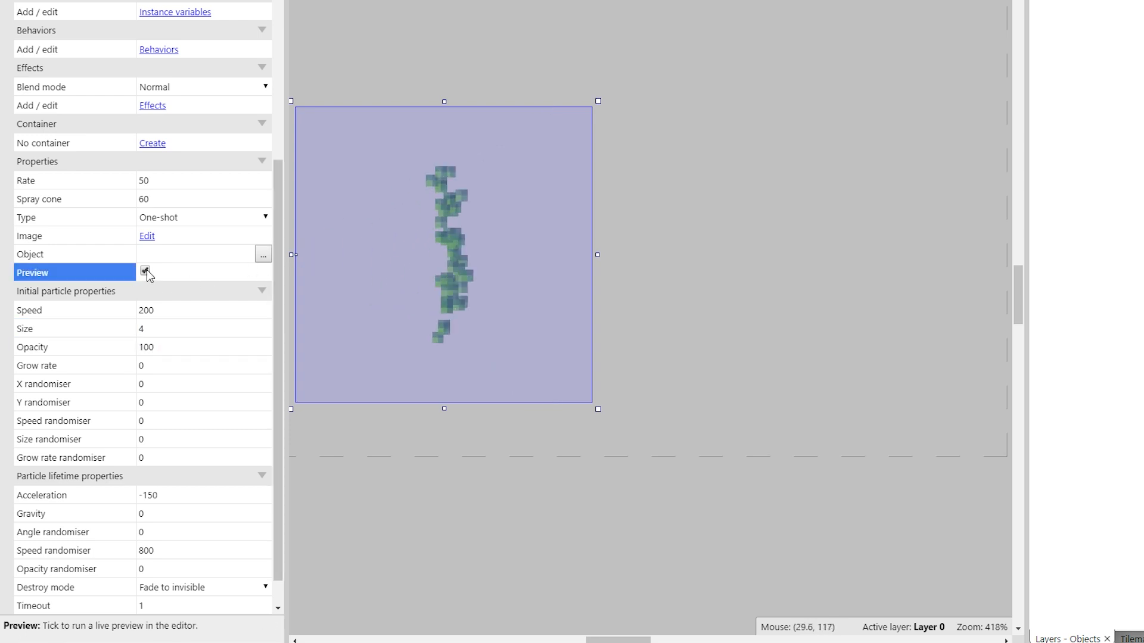
{"action": "left_click", "coordinate": [145, 271]}
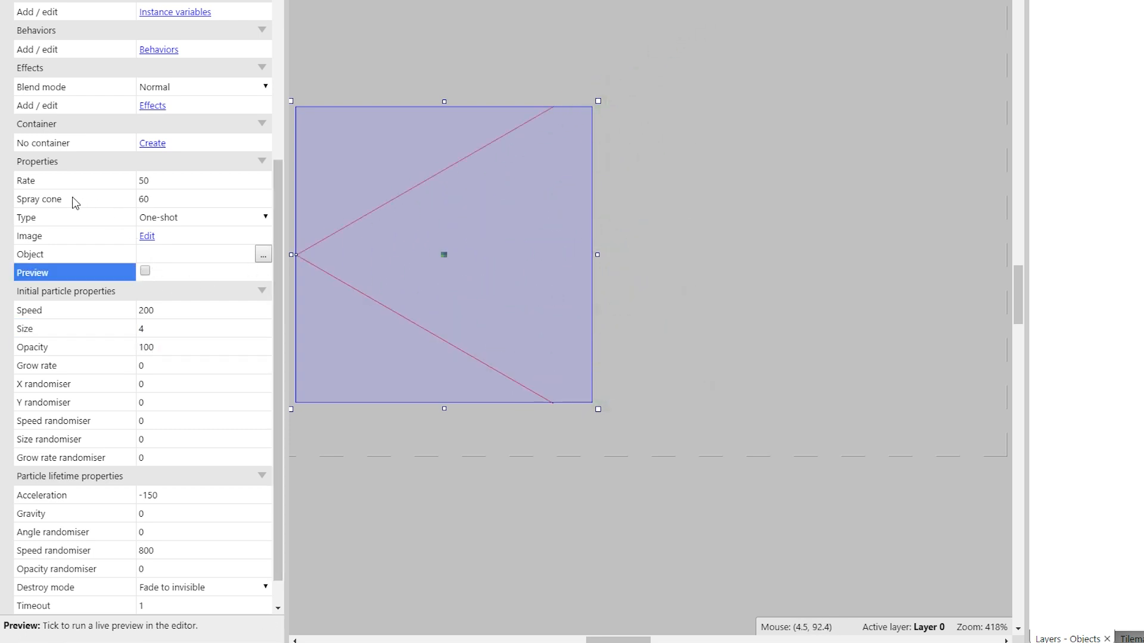
Set Bush_Extra's spray cone to 360 degrees
{"action": "left_click", "coordinate": [184, 198]}
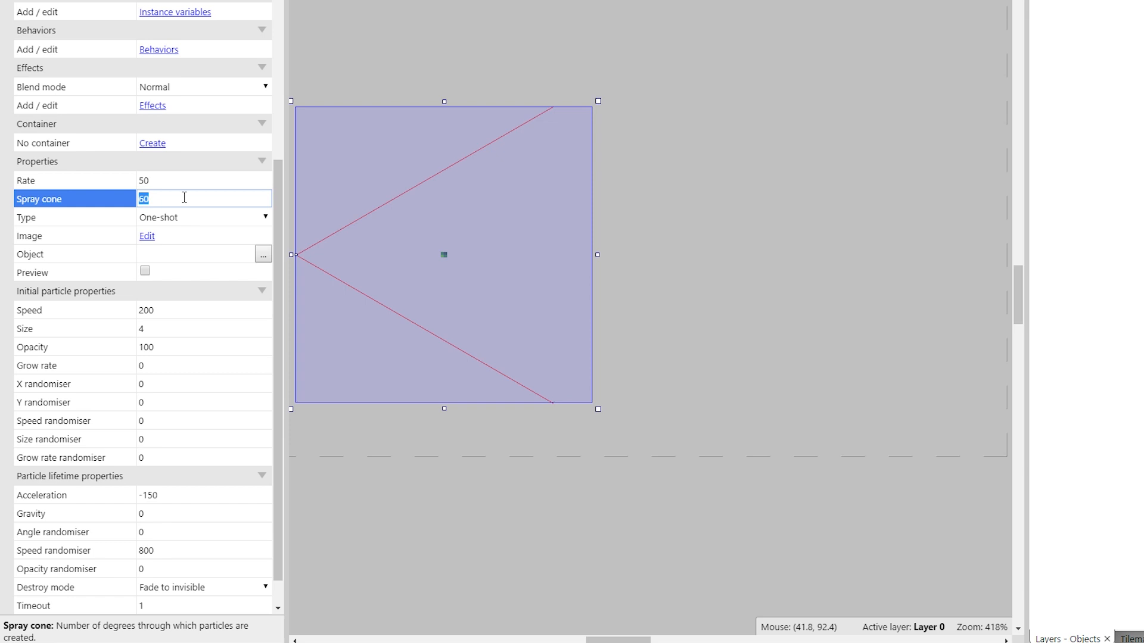
{"action": "type", "text": "360"}
{"action": "key", "text": "Tab"}
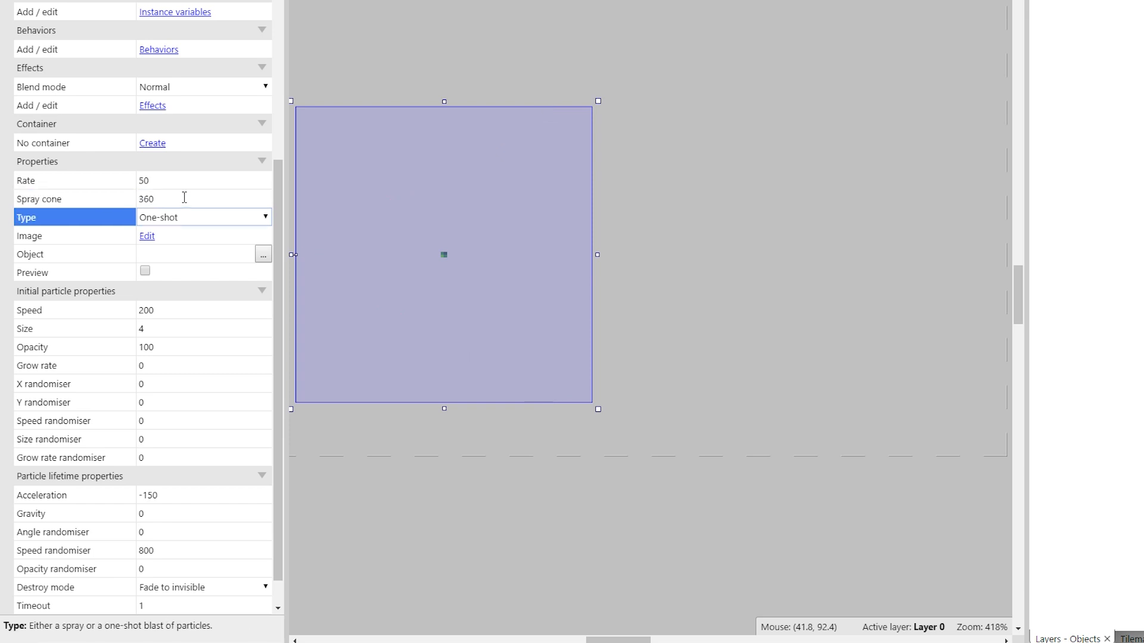
Move the Bush_Extra emitter to the right on the Objects layout, previewing its burst before and after the move
{"action": "left_click", "coordinate": [145, 271]}
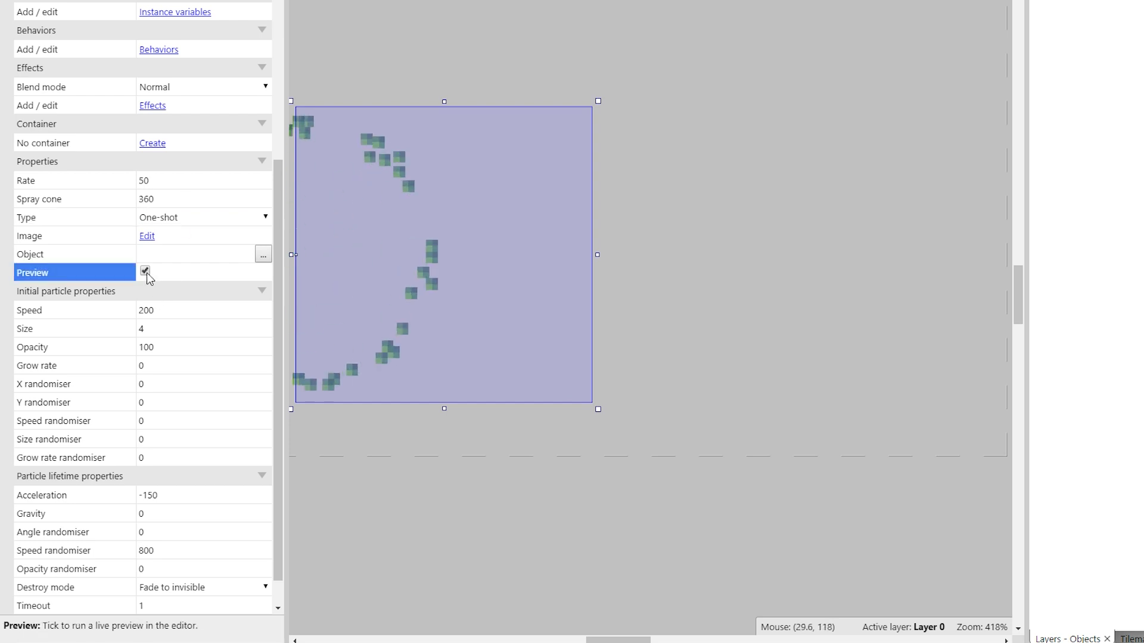
{"action": "left_click", "coordinate": [145, 271]}
{"action": "left_click_drag", "start_coordinate": [440, 191], "coordinate": [689, 188]}
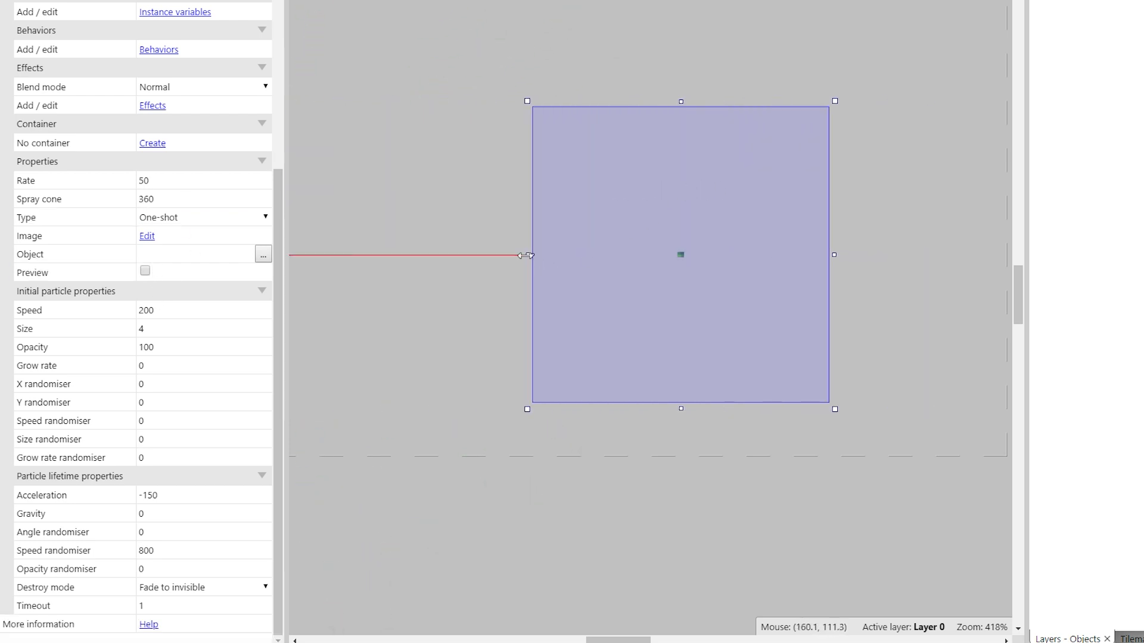
{"action": "left_click", "coordinate": [145, 271]}
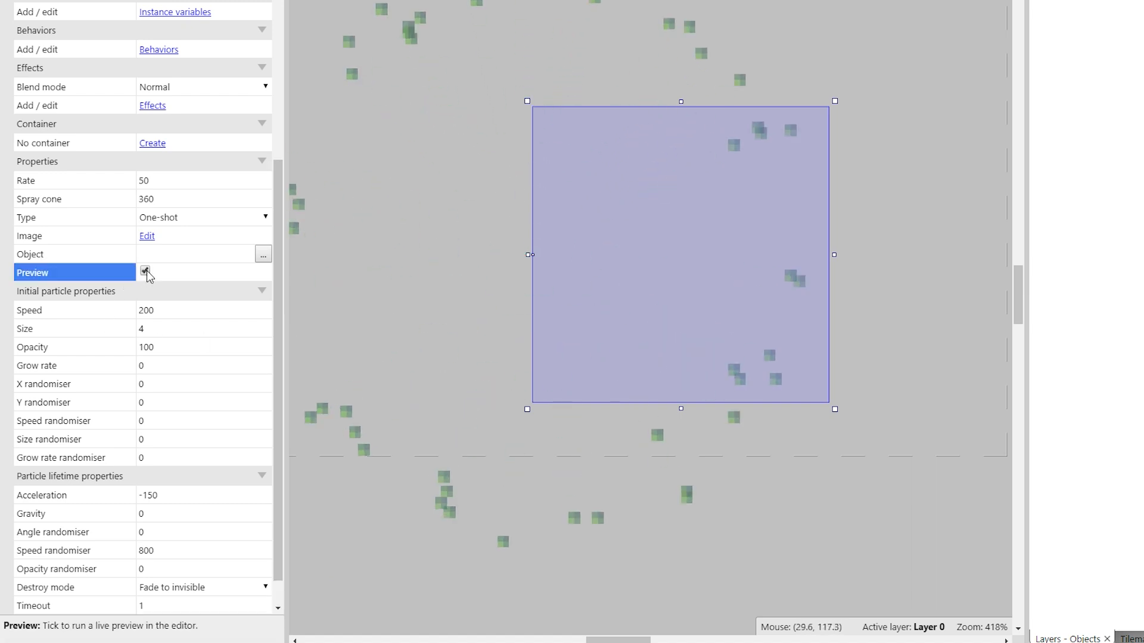
{"action": "left_click", "coordinate": [145, 271]}
Set Bush_Extra's rate to 20 and preview the one-shot burst
{"action": "left_click", "coordinate": [186, 181]}
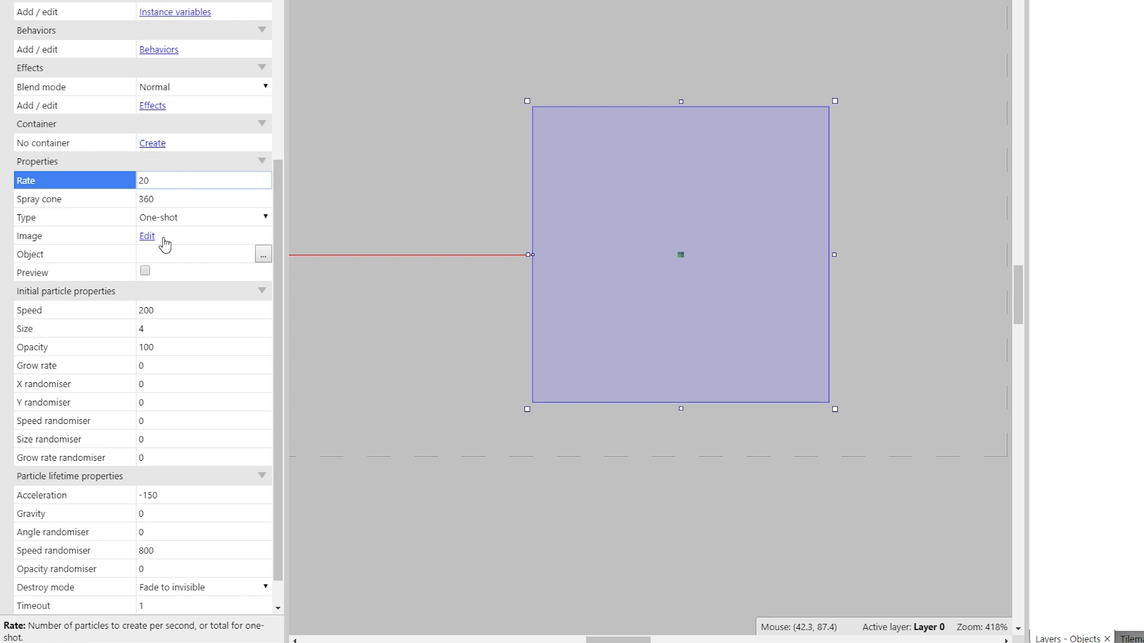
{"action": "left_click", "coordinate": [144, 272]}
{"action": "left_click", "coordinate": [145, 272]}
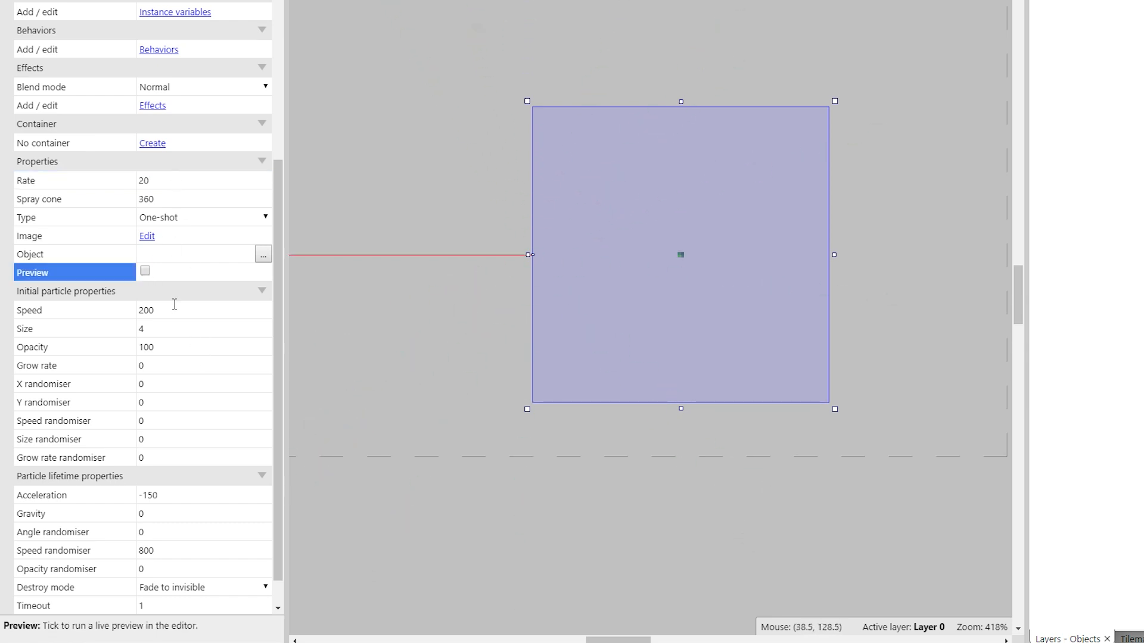
{"action": "left_click", "coordinate": [202, 308]}
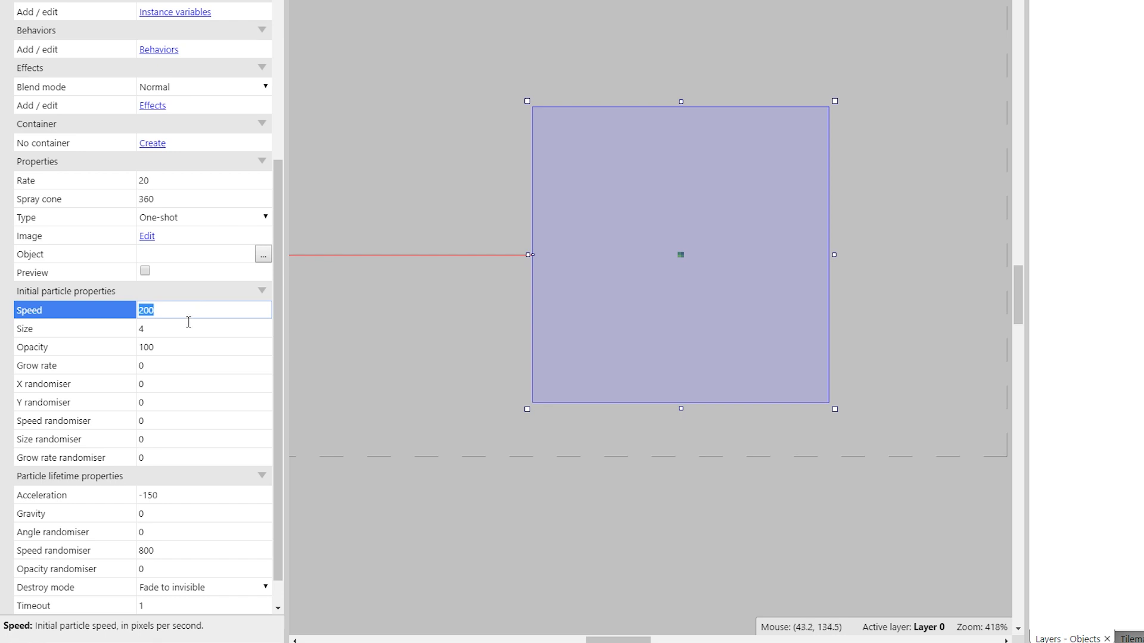
{"action": "left_click", "coordinate": [145, 272]}
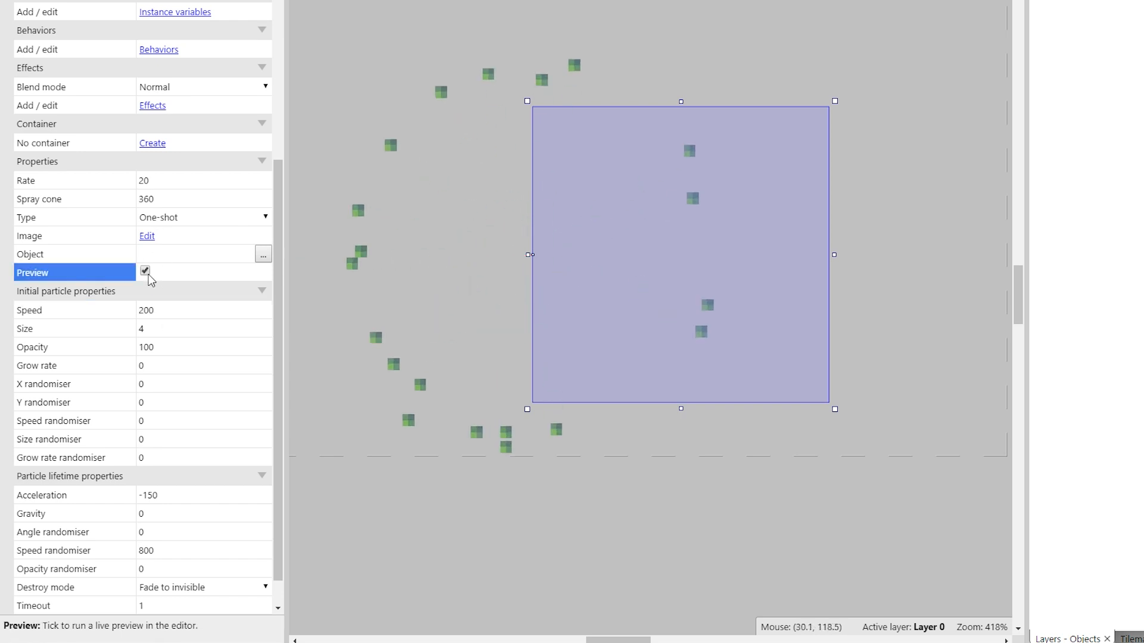
{"action": "left_click", "coordinate": [144, 271]}
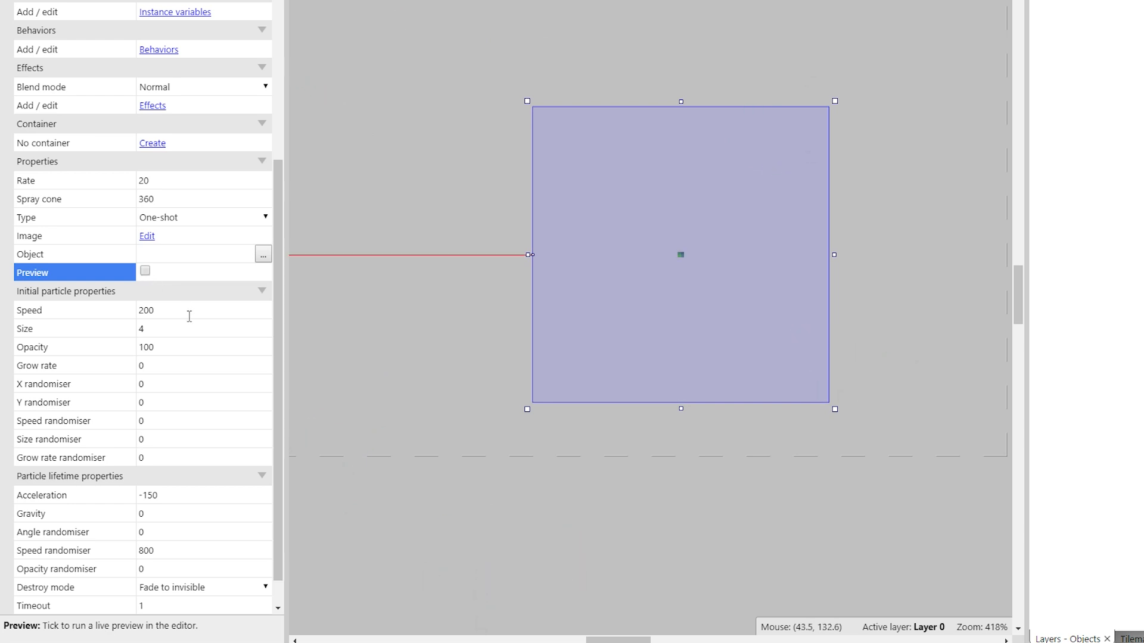
Set the grow rate of Bush_Extra's particles to -1 and preview the burst
{"action": "scroll", "coordinate": [190, 316], "scroll_direction": "down", "scroll_amount": 1}
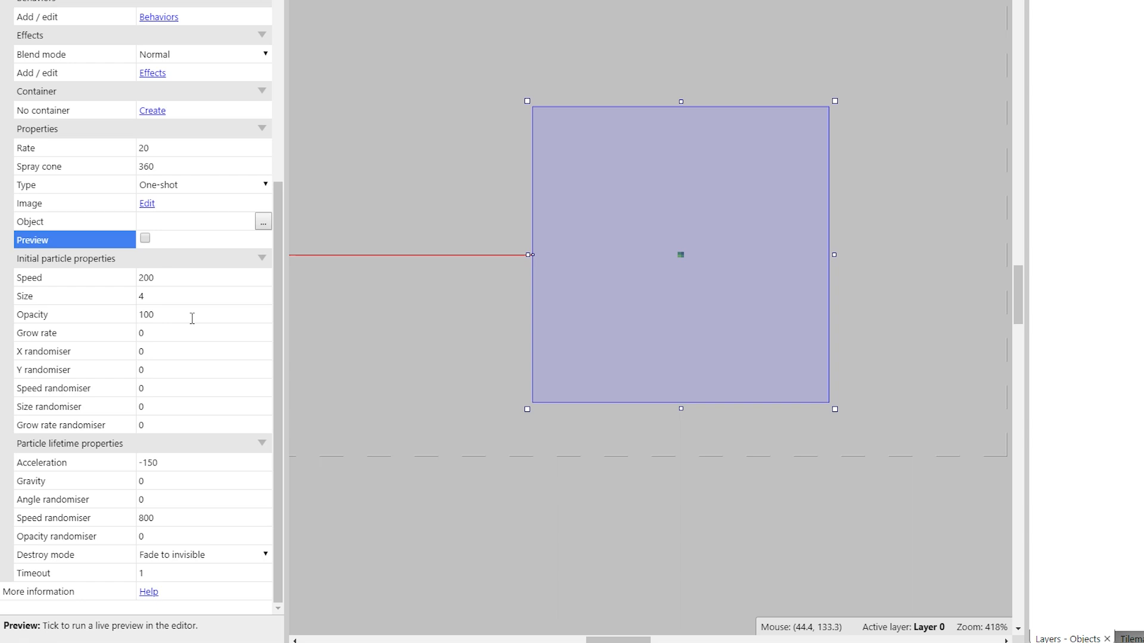
{"action": "left_click", "coordinate": [202, 334]}
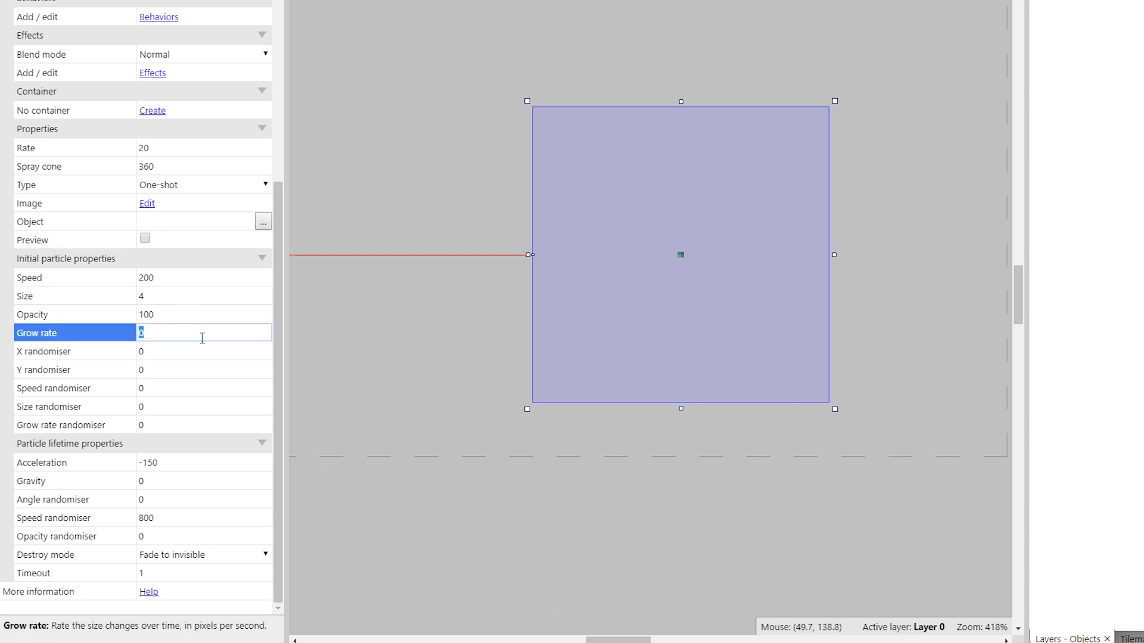
{"action": "type", "text": "-1"}
{"action": "left_click", "coordinate": [182, 240]}
{"action": "left_click", "coordinate": [145, 240]}
{"action": "left_click", "coordinate": [145, 240]}
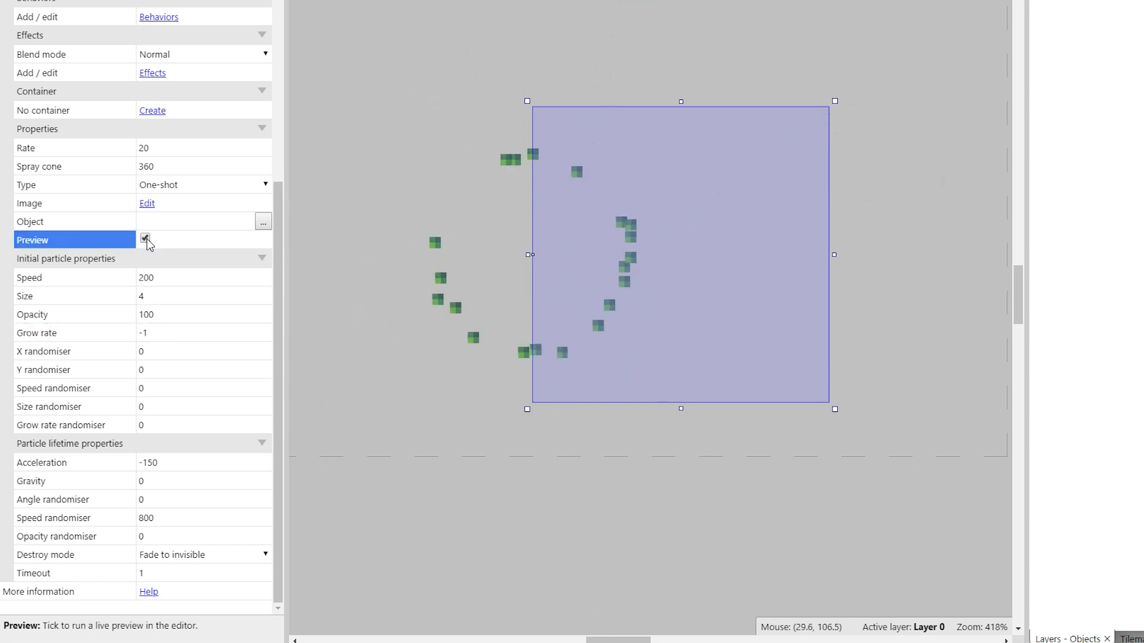
{"action": "left_click", "coordinate": [145, 239]}
Keep Bush_Extra's destroy mode at Fade to invisible, set its timeout to 0.5 seconds, and preview the burst
{"action": "left_click", "coordinate": [168, 457]}
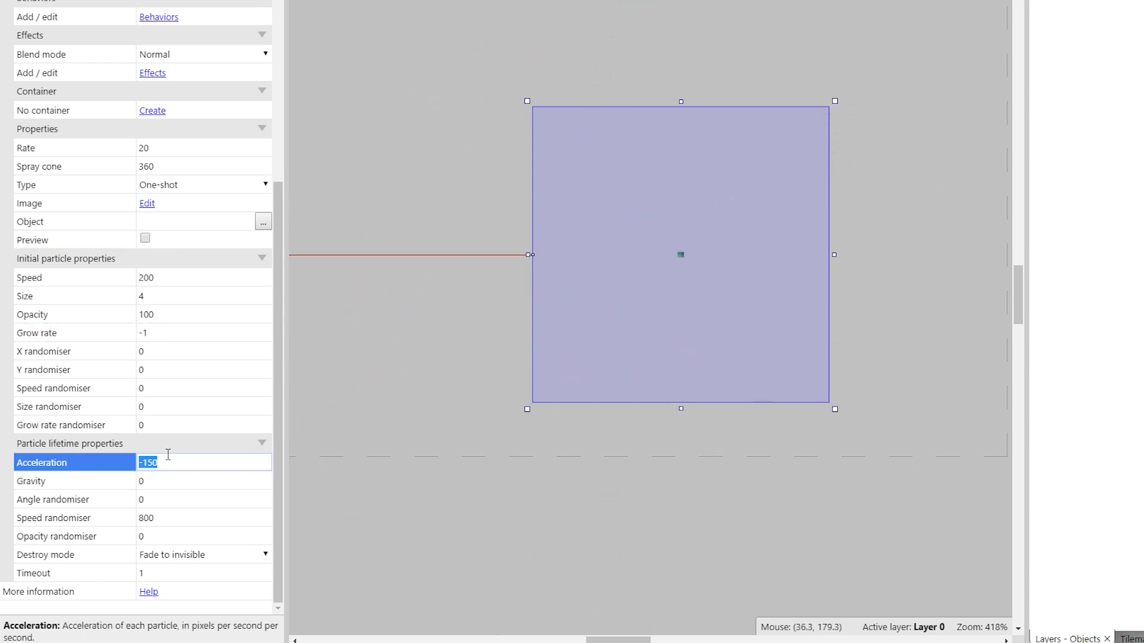
{"action": "left_click", "coordinate": [160, 519]}
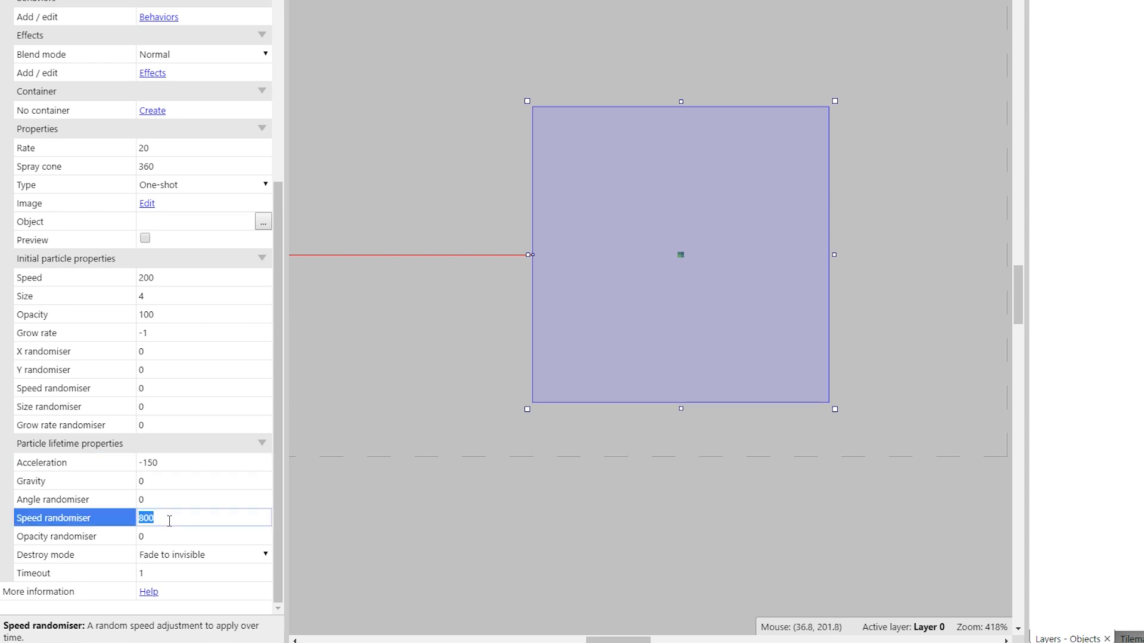
{"action": "left_click", "coordinate": [213, 563]}
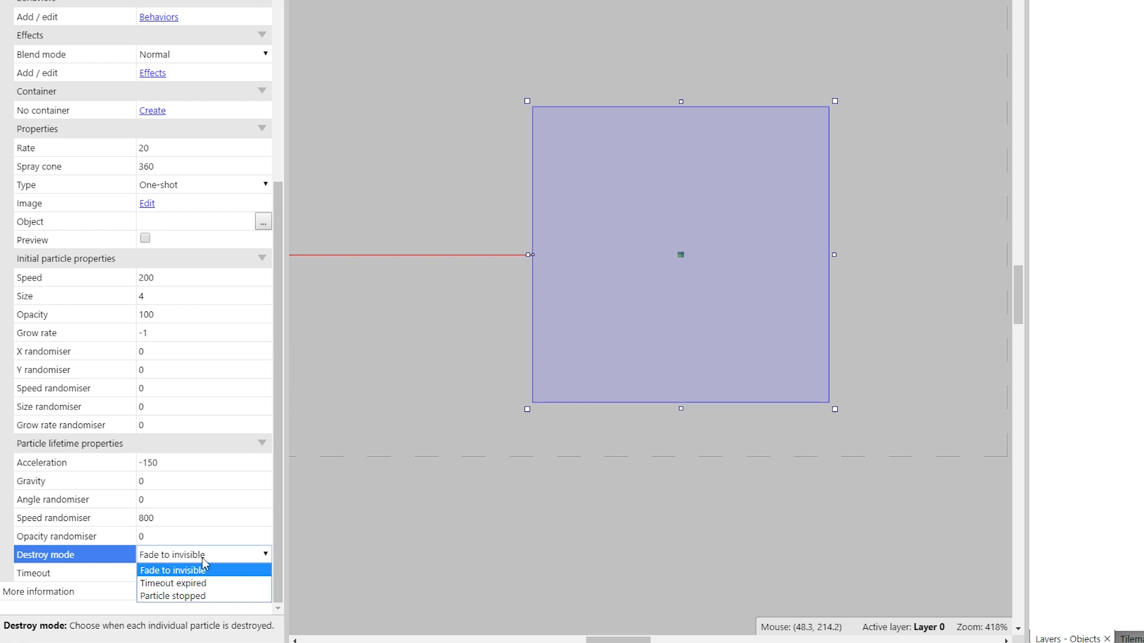
{"action": "left_click", "coordinate": [101, 554]}
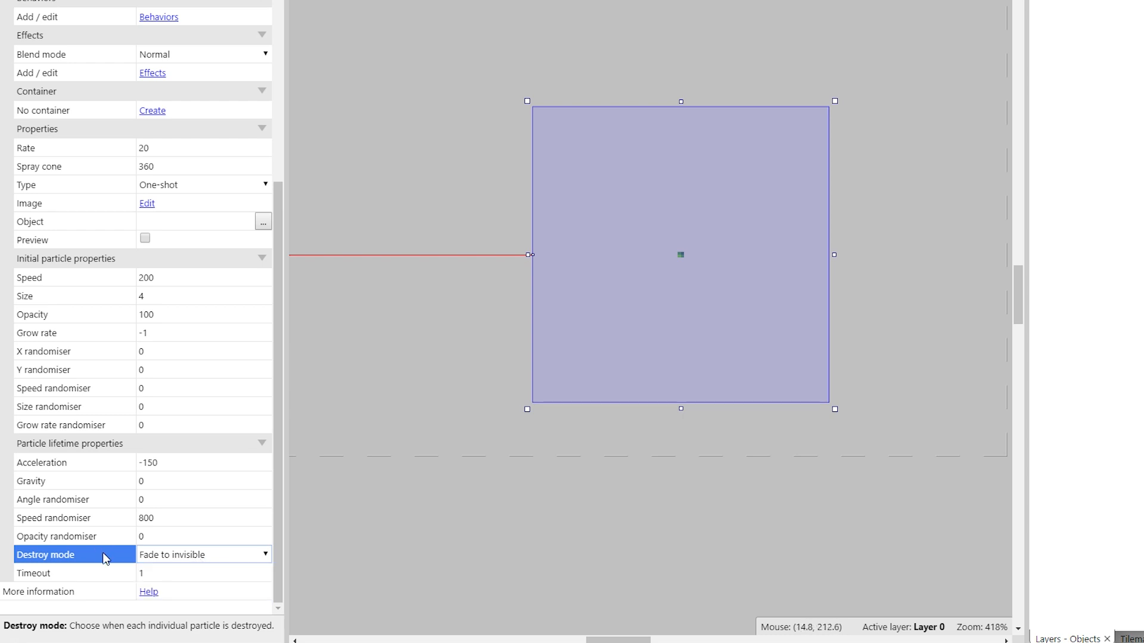
{"action": "left_click", "coordinate": [149, 572]}
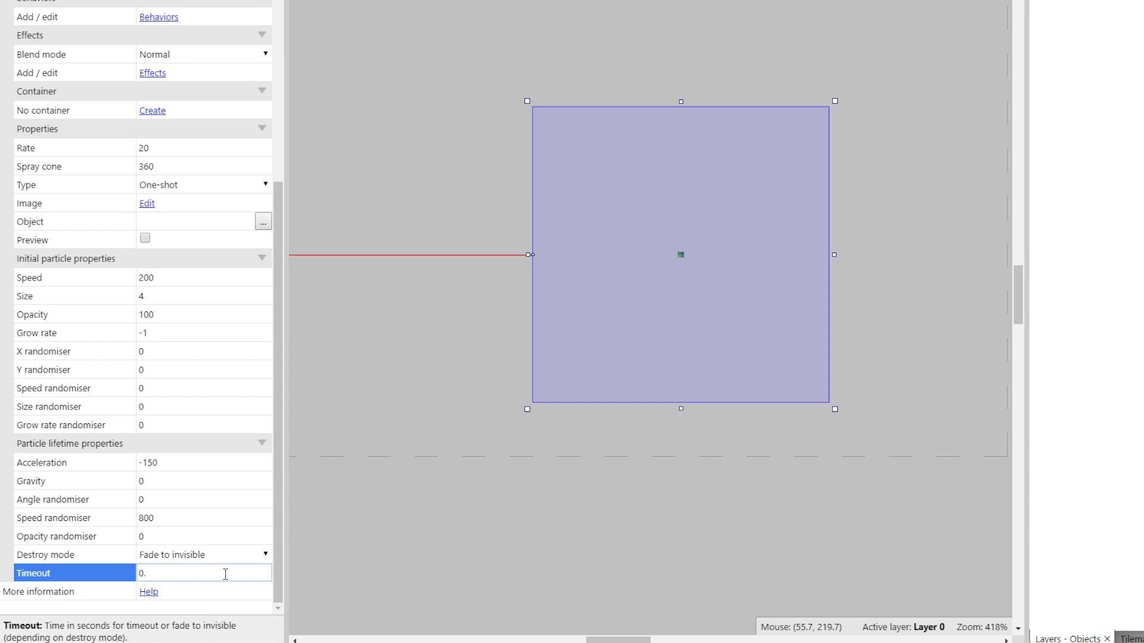
{"action": "left_click", "coordinate": [145, 239]}
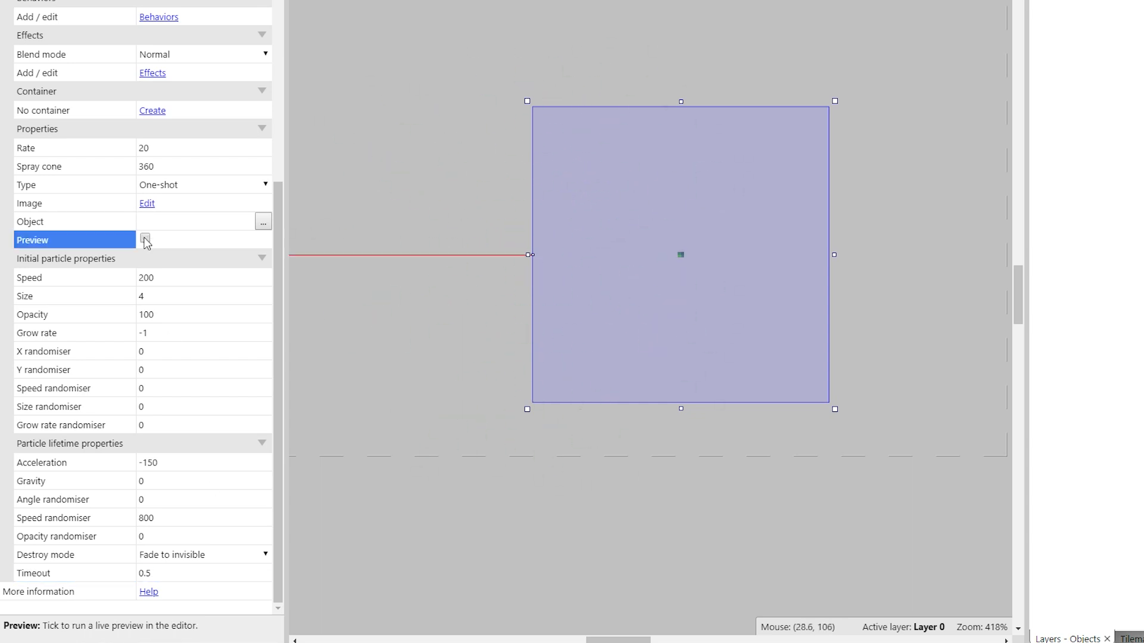
{"action": "left_click", "coordinate": [160, 244]}
Set the initial speed of Bush_Extra's particles to 100 and preview the burst
{"action": "left_click", "coordinate": [167, 277]}
{"action": "type", "text": "10"}
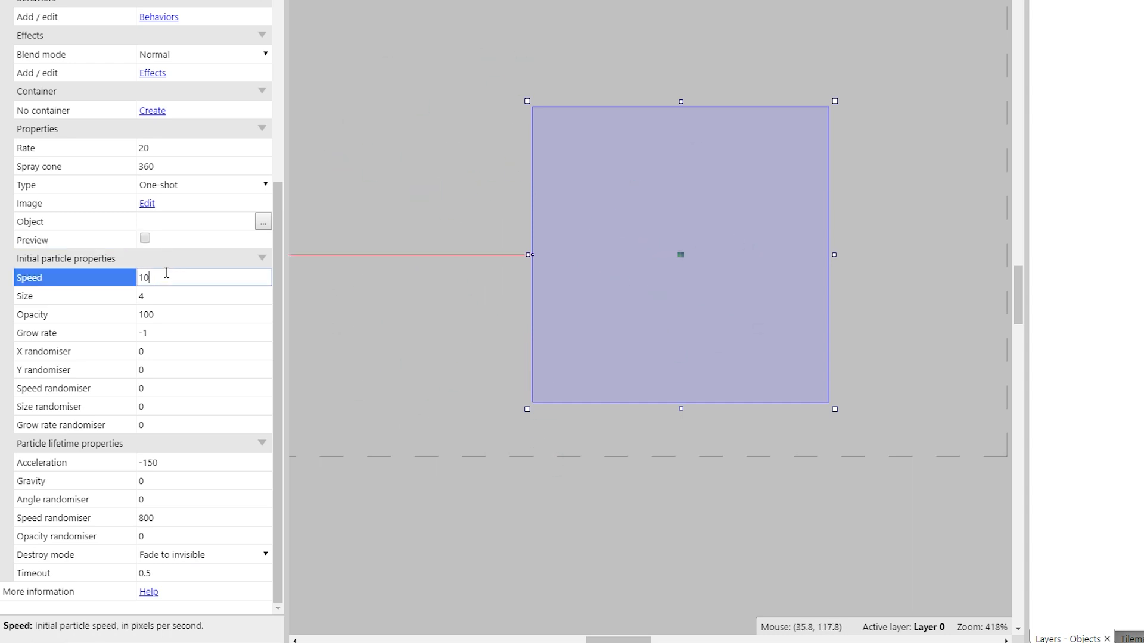
{"action": "type", "text": "0"}
{"action": "left_click", "coordinate": [145, 238]}
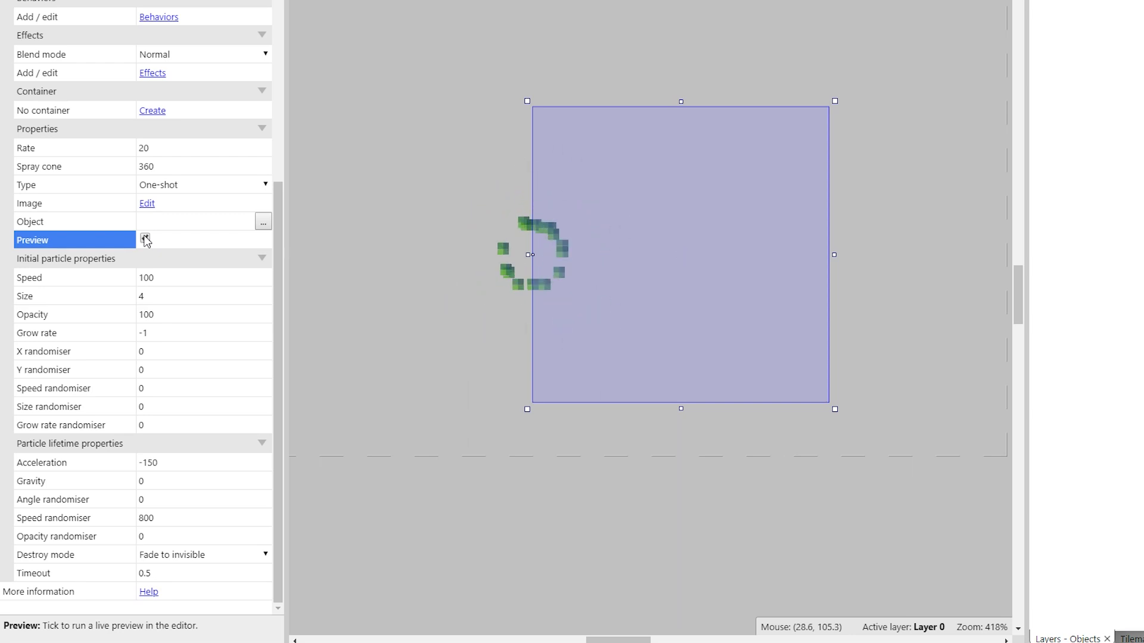
{"action": "left_click", "coordinate": [146, 239]}
Set the initial size of Bush_Extra's particles to 2 and preview the burst
{"action": "left_click", "coordinate": [166, 290]}
{"action": "type", "text": "2"}
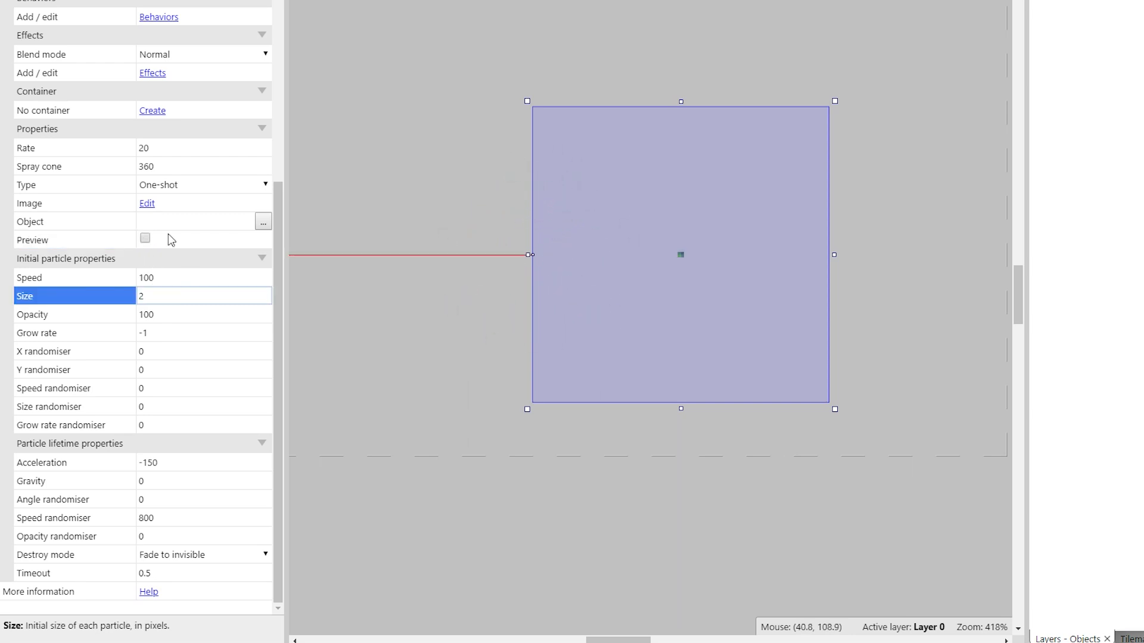
{"action": "left_click", "coordinate": [145, 238]}
{"action": "left_click", "coordinate": [145, 238]}
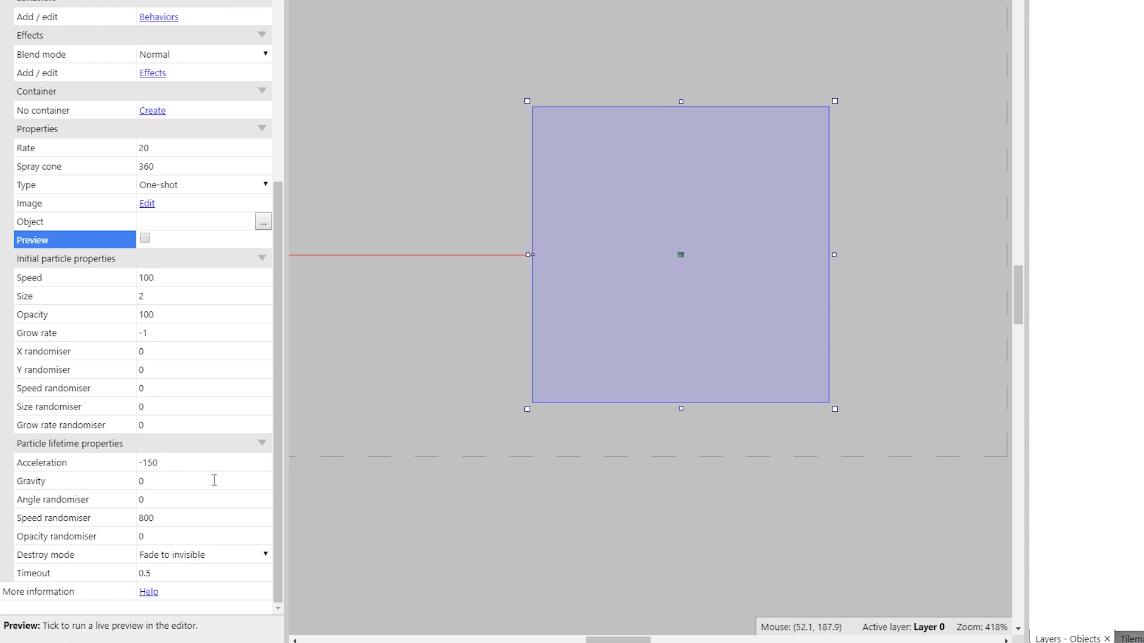
Set the gravity of Bush_Extra's particles to 300, preview the burst, and save the project
{"action": "left_click", "coordinate": [178, 483]}
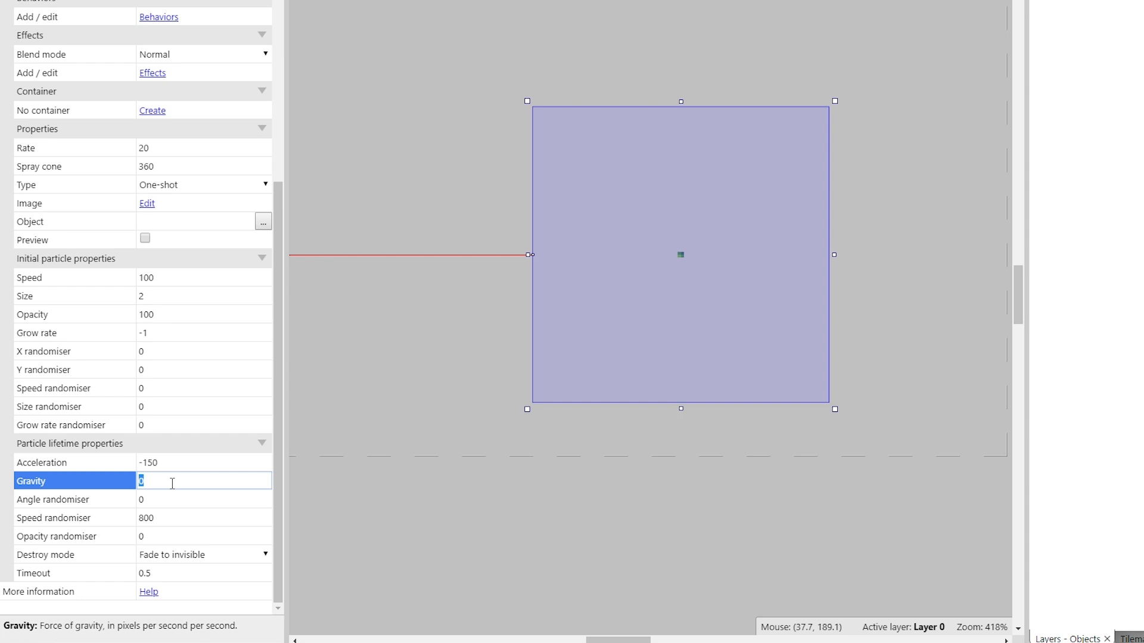
{"action": "left_click", "coordinate": [145, 240]}
{"action": "left_click", "coordinate": [144, 240]}
{"action": "left_click", "coordinate": [184, 477]}
{"action": "type", "text": "300"}
{"action": "left_click", "coordinate": [144, 238]}
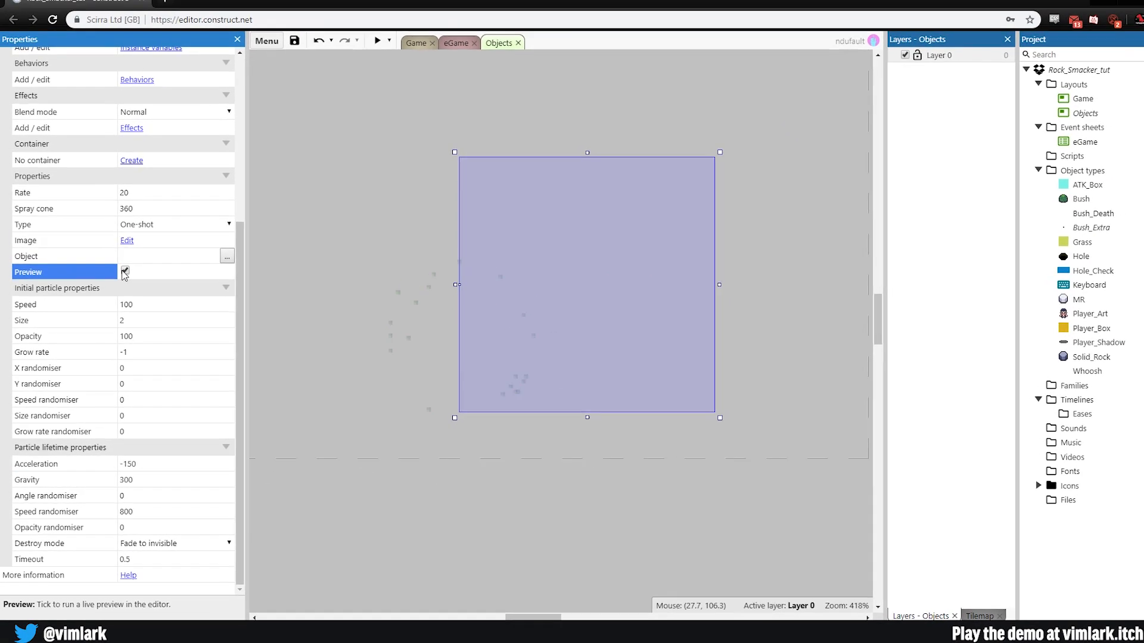
{"action": "left_click", "coordinate": [124, 272]}
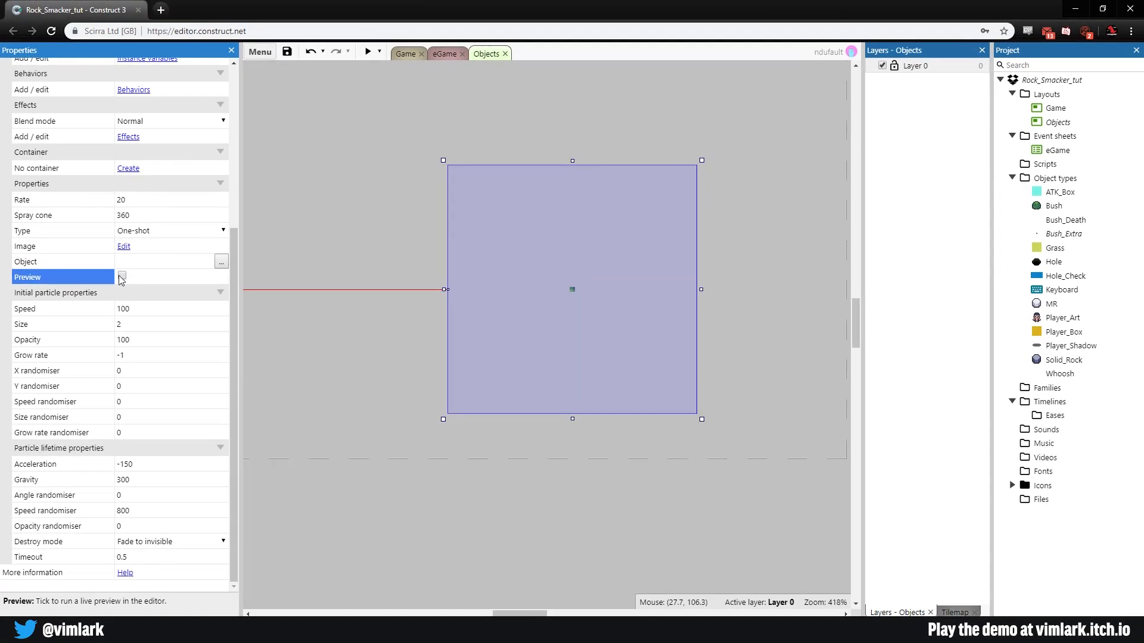
{"action": "left_click", "coordinate": [294, 40]}
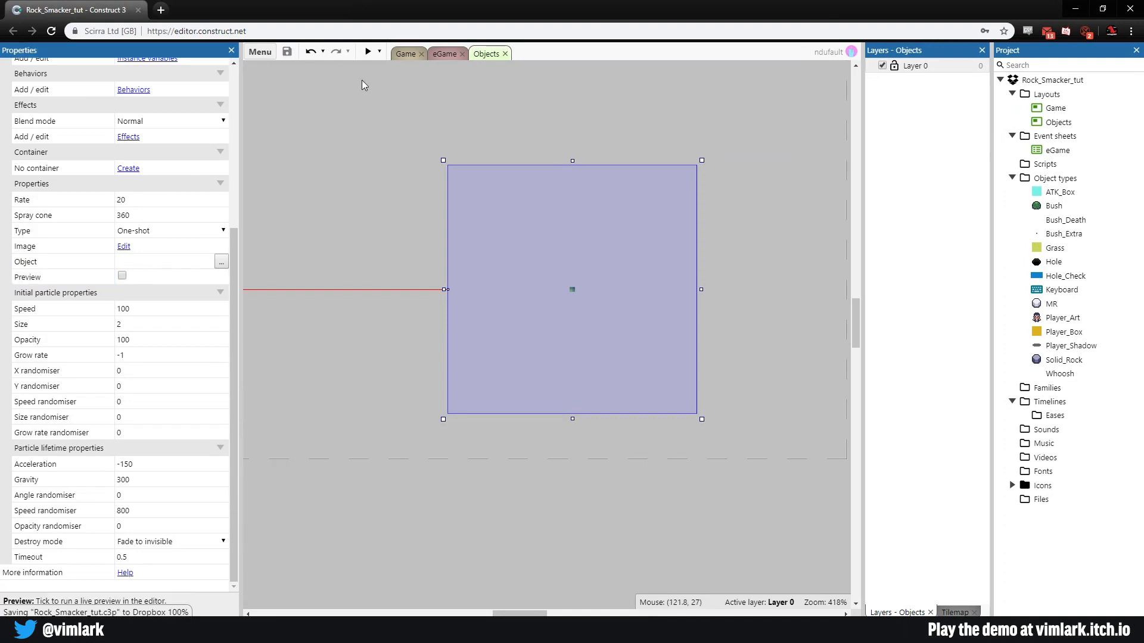
In the eGame sheet's Bush group, duplicate the Spawn Bush_Death action, make the copy spawn Bush_Extra, and save the project
{"action": "left_click", "coordinate": [444, 54]}
{"action": "left_click", "coordinate": [502, 421]}
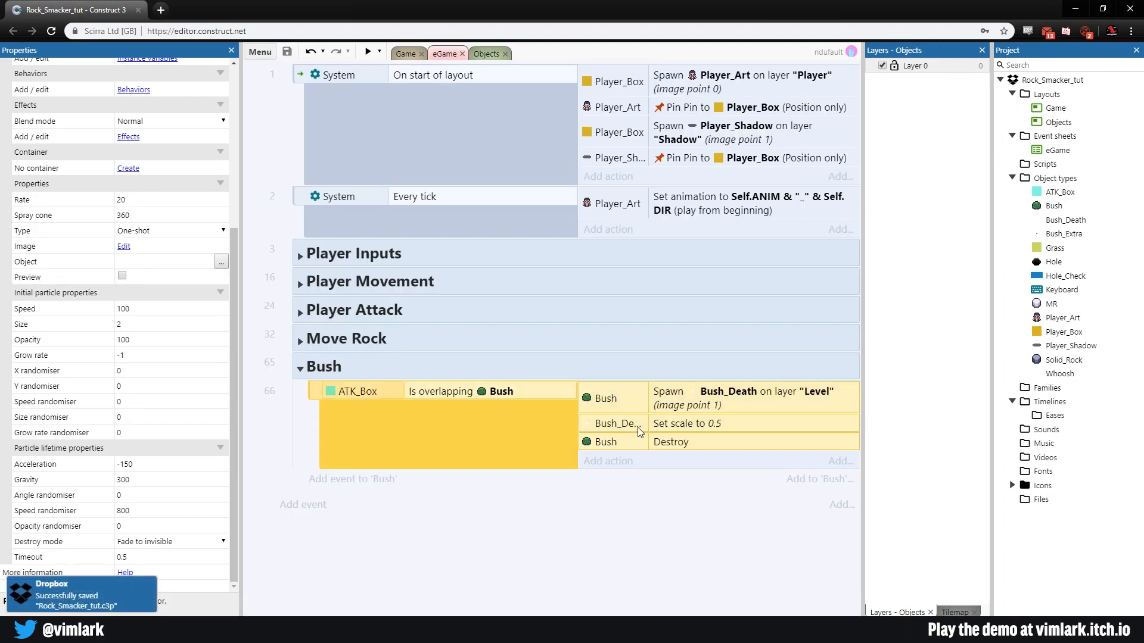
{"action": "left_click", "coordinate": [690, 402]}
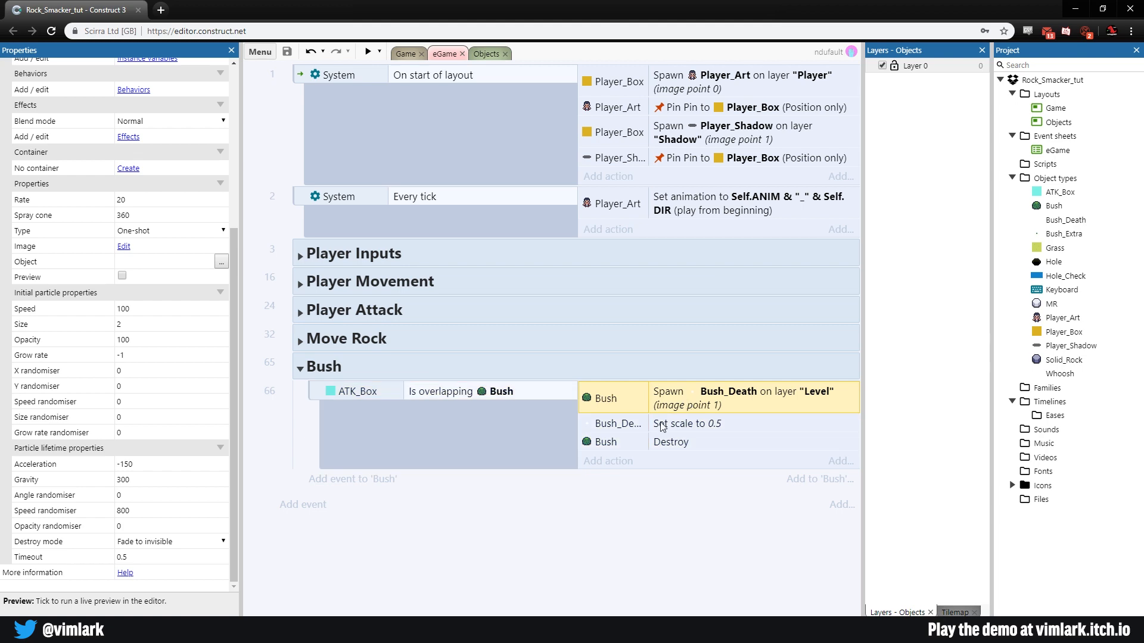
{"action": "key", "text": "ctrl+v"}
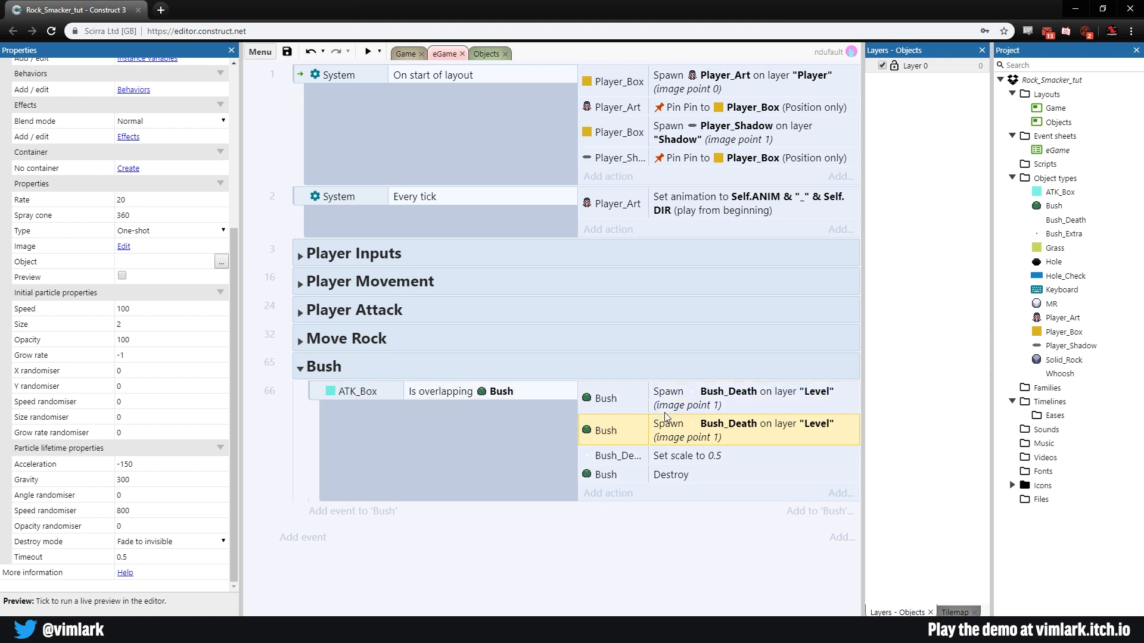
{"action": "double_click", "coordinate": [693, 429]}
{"action": "left_click", "coordinate": [611, 191]}
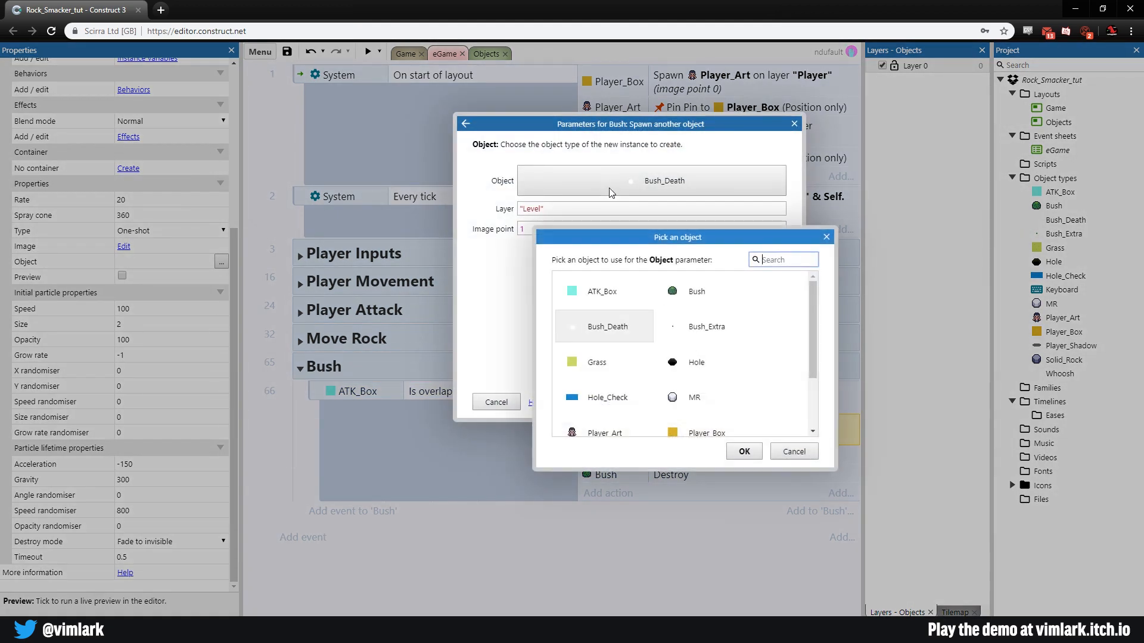
{"action": "double_click", "coordinate": [699, 330]}
{"action": "left_click", "coordinate": [764, 402]}
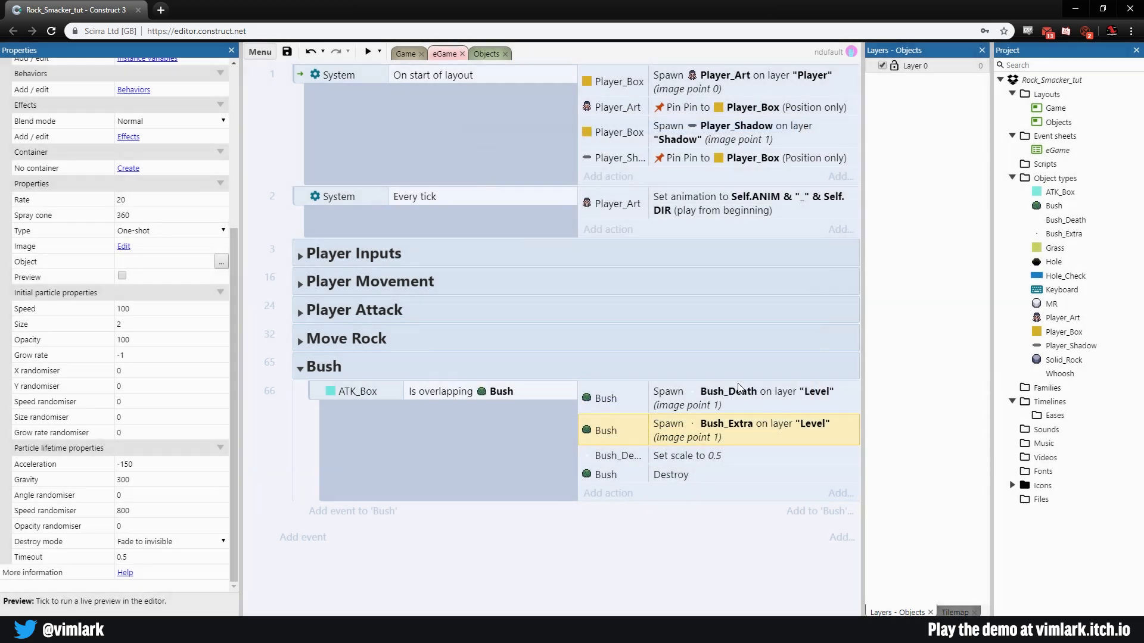
{"action": "left_click", "coordinate": [286, 51]}
Preview the Game layout, walk the player back and forth through the bush, destroy it with an attack, and close the preview
{"action": "left_click", "coordinate": [405, 54]}
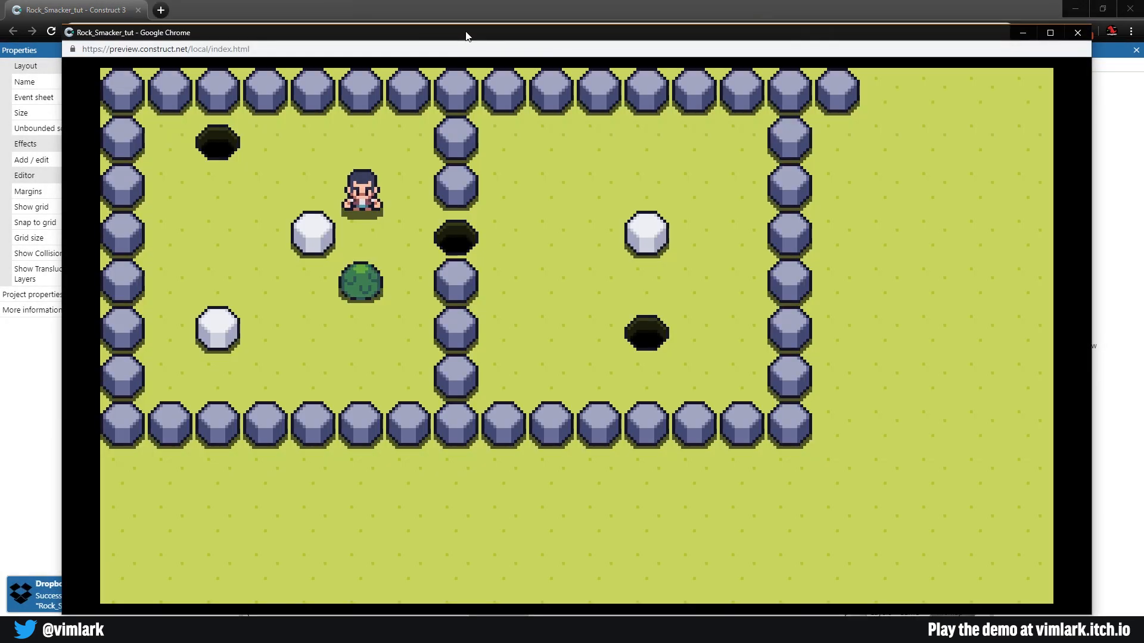
{"action": "key", "text": "Down"}
{"action": "key", "text": "Down"}
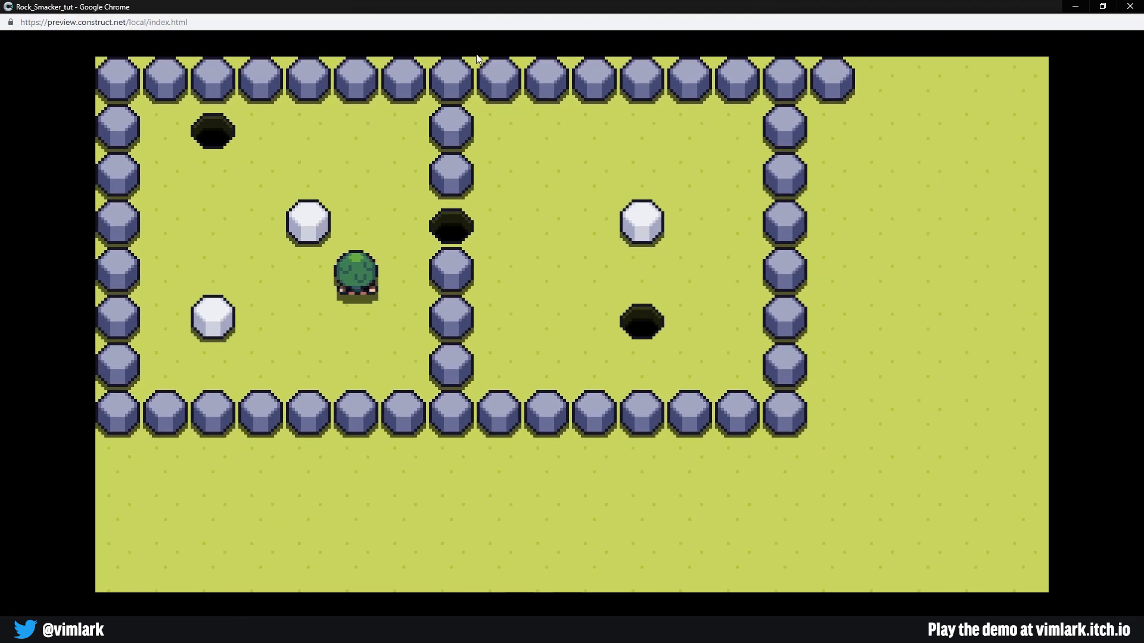
{"action": "key", "text": "Left"}
{"action": "key", "text": "Right"}
{"action": "key", "text": "Left"}
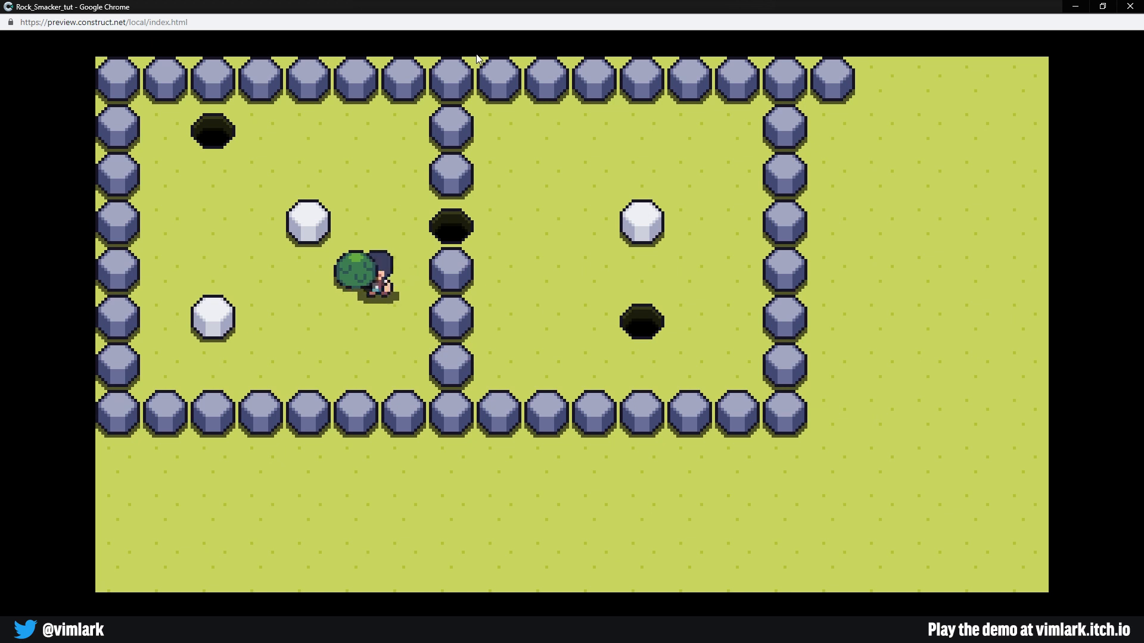
{"action": "key", "text": "Right"}
{"action": "key", "text": "Left"}
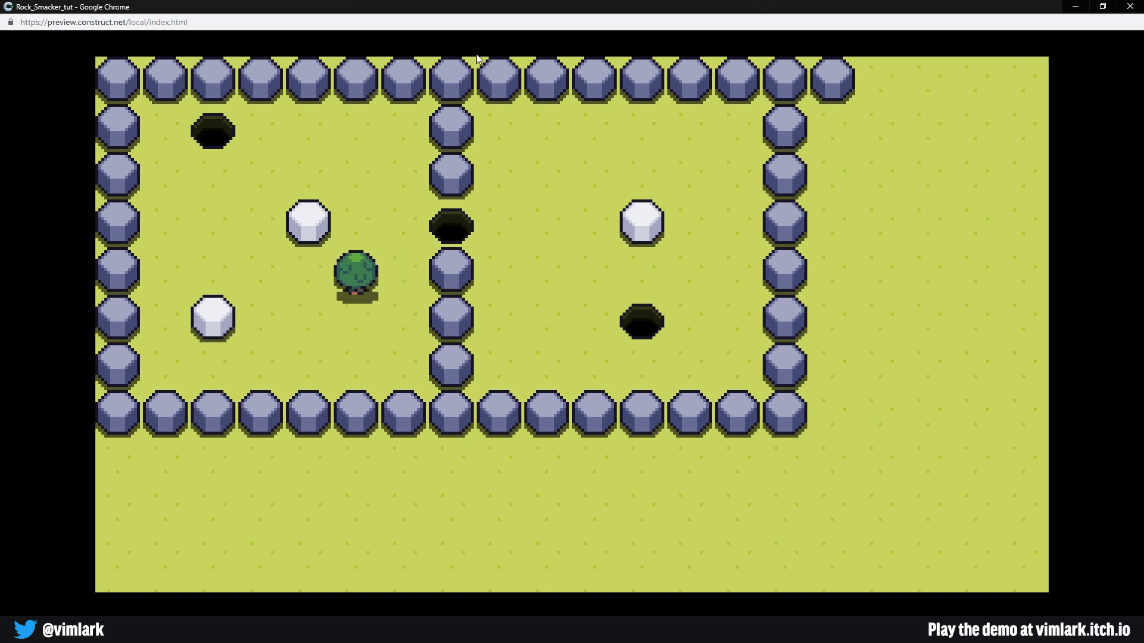
{"action": "key", "text": "Left"}
{"action": "key", "text": "Right"}
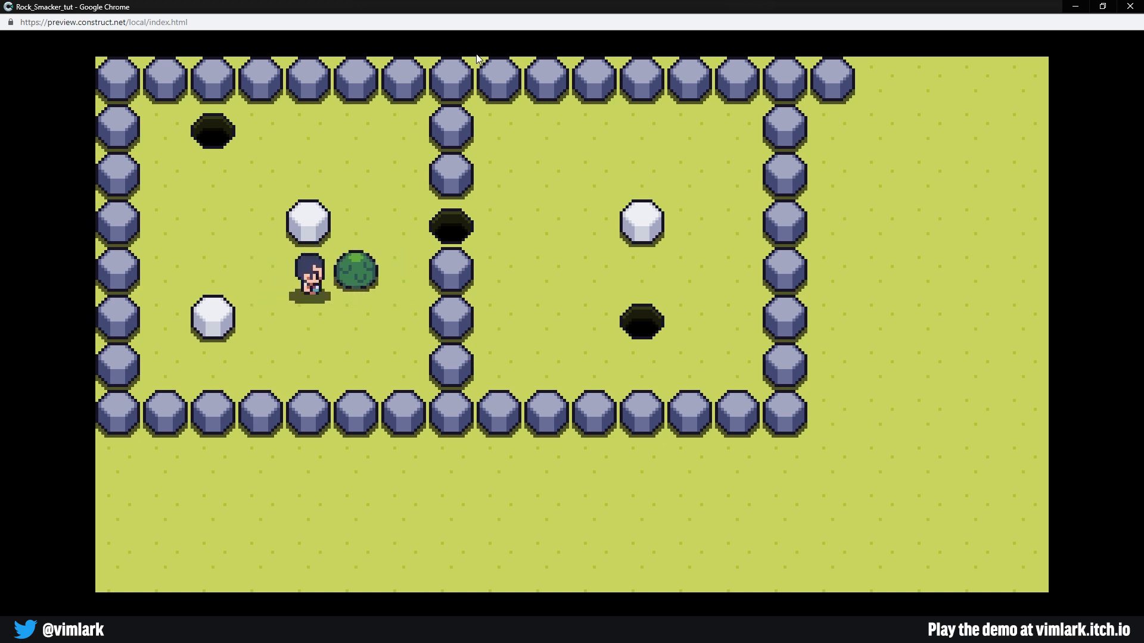
{"action": "key", "text": "space"}
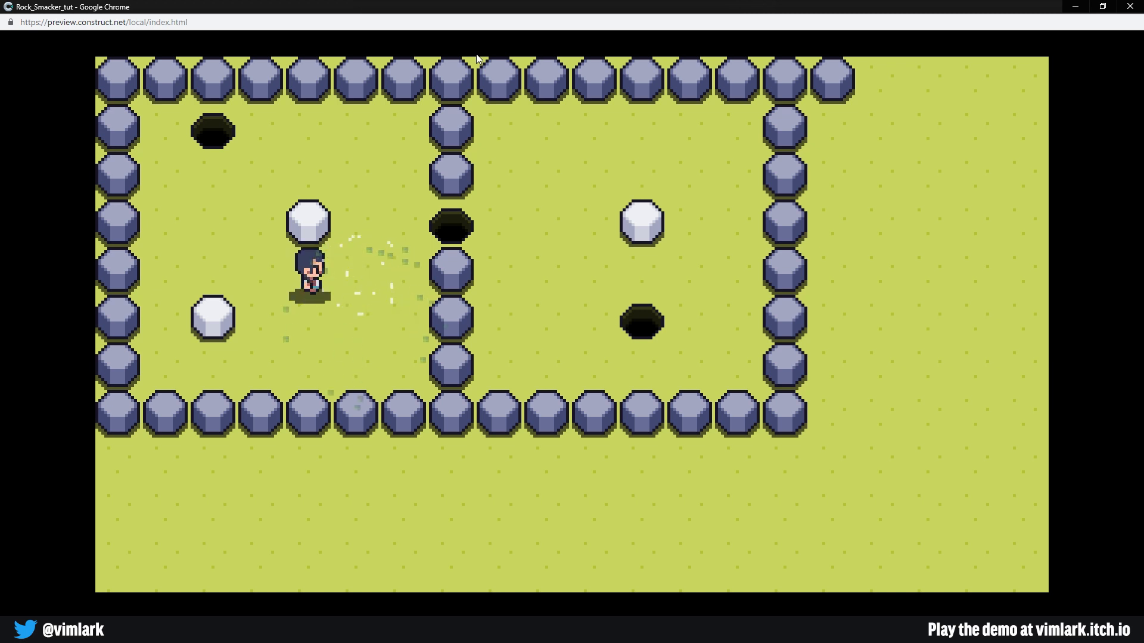
{"action": "left_click", "coordinate": [1130, 6]}
Add the Solid behavior to the Bush object
{"action": "left_click", "coordinate": [510, 270]}
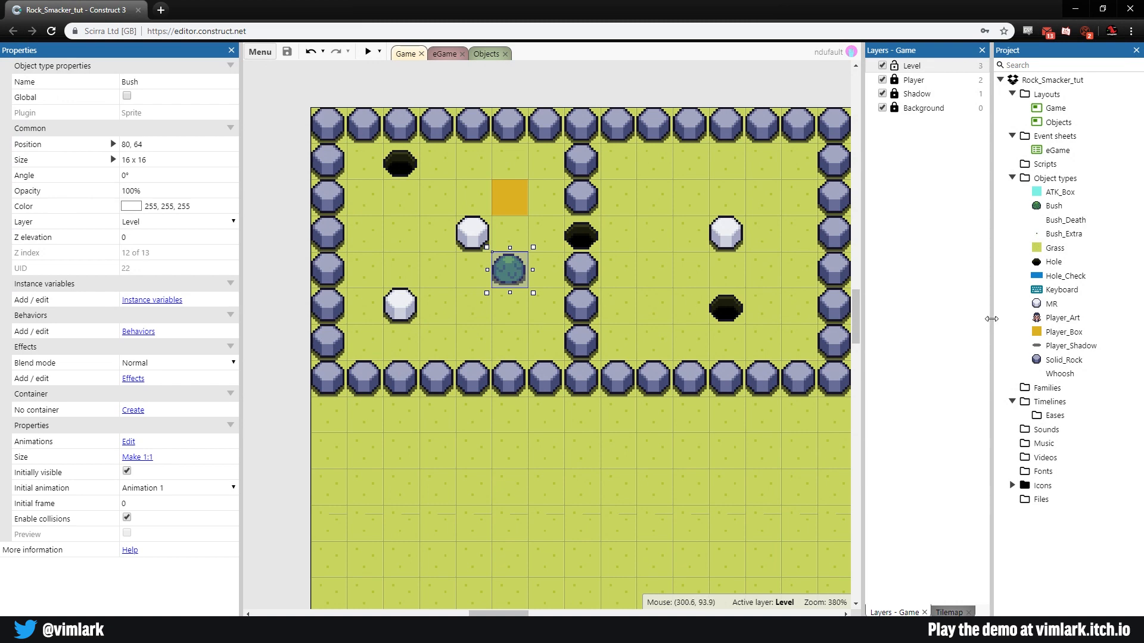
{"action": "left_click", "coordinate": [1052, 205]}
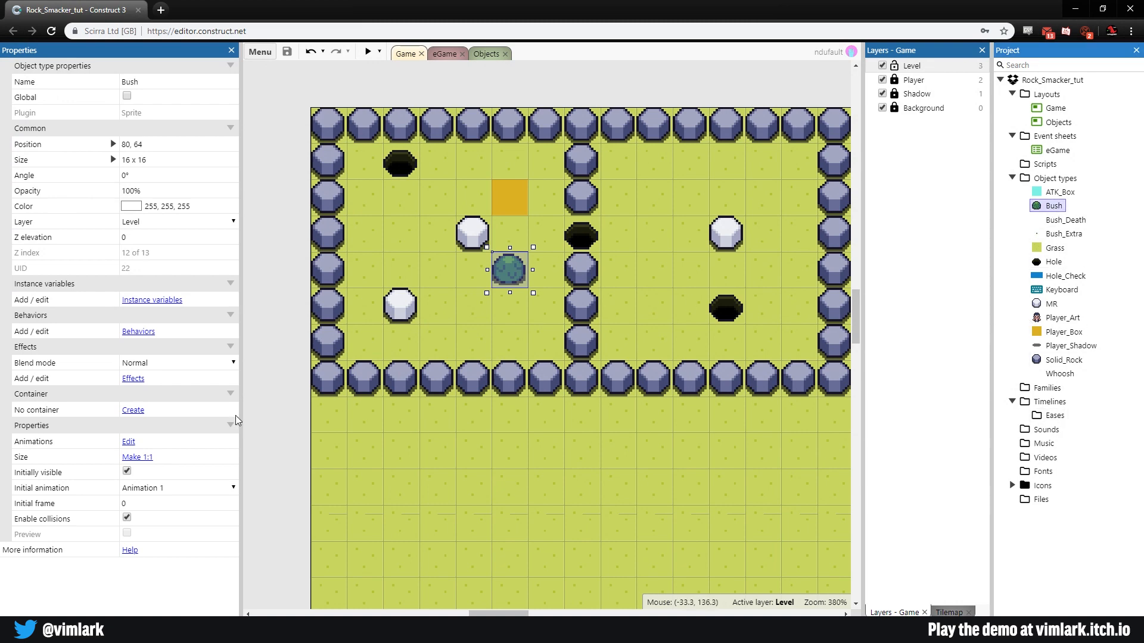
{"action": "left_click", "coordinate": [127, 334]}
{"action": "left_click", "coordinate": [556, 309]}
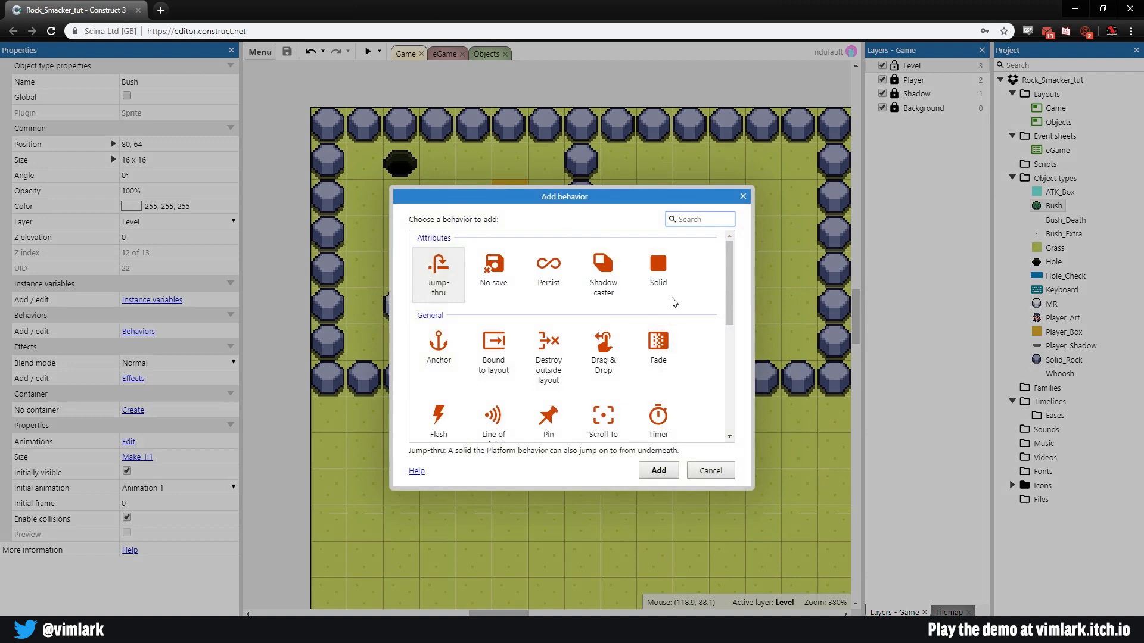
{"action": "left_click", "coordinate": [676, 277]}
{"action": "left_click", "coordinate": [658, 471]}
{"action": "left_click", "coordinate": [711, 273]}
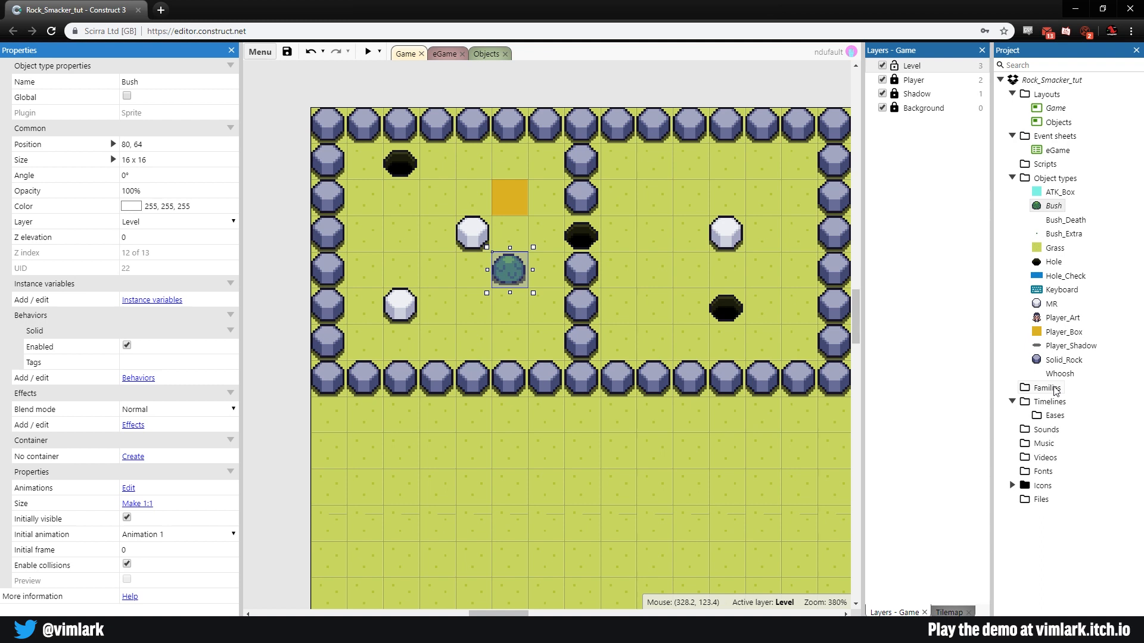
{"action": "left_click", "coordinate": [1053, 389]}
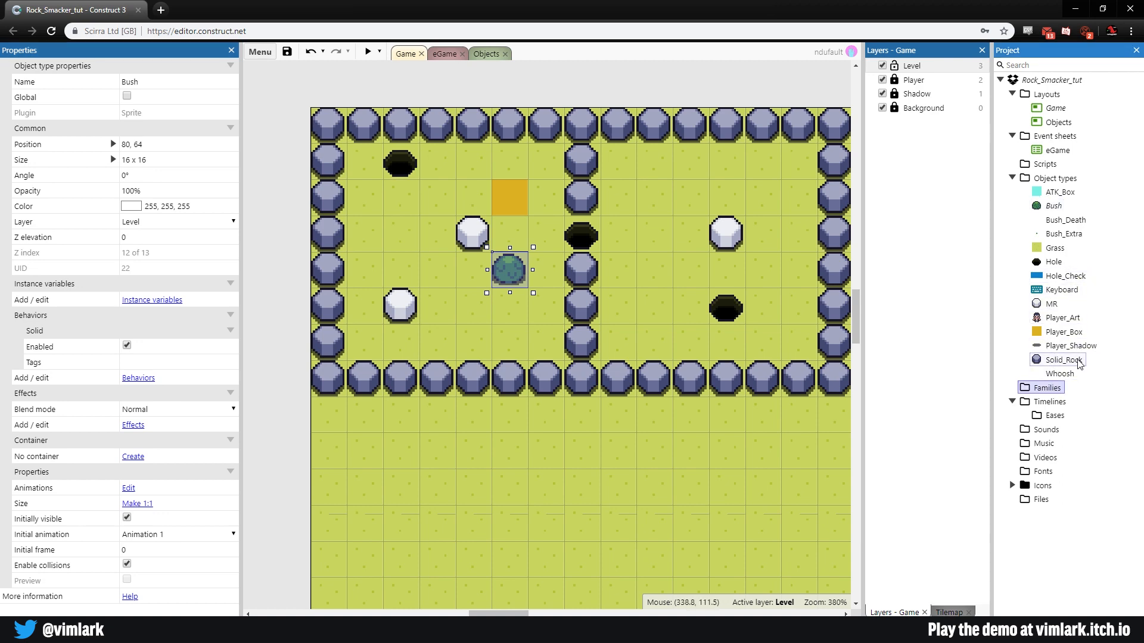
{"action": "left_click", "coordinate": [1063, 361]}
{"action": "left_click", "coordinate": [1052, 304]}
{"action": "left_click", "coordinate": [1053, 206]}
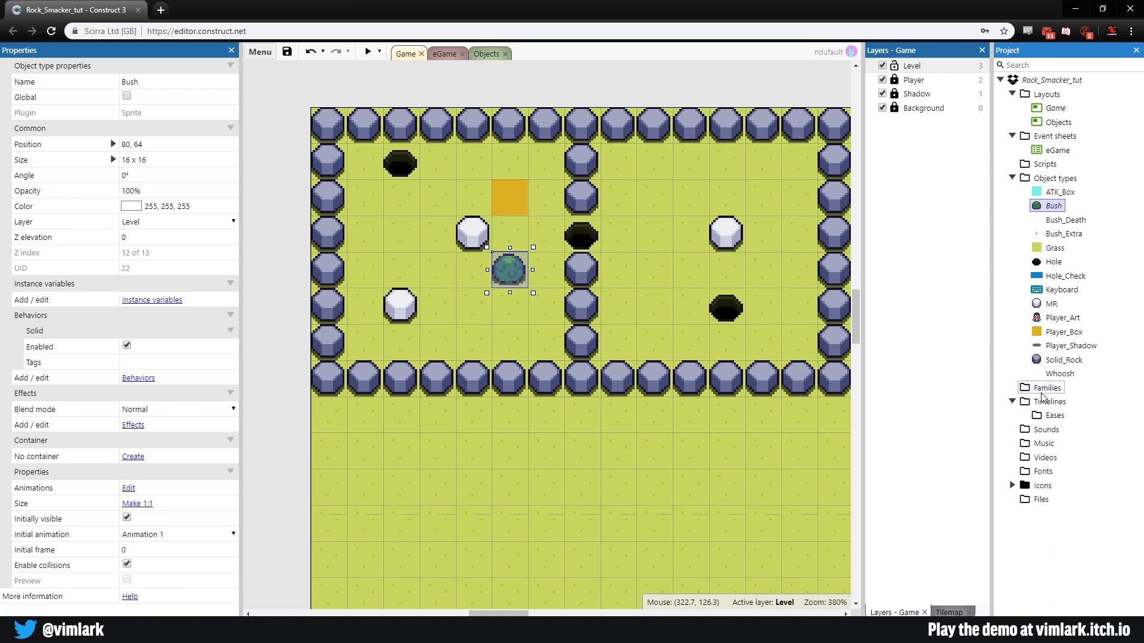
Place three copies of the bush around the first room of the Game layout, one of them at 16, 32, and save the project
{"action": "left_click", "coordinate": [535, 272]}
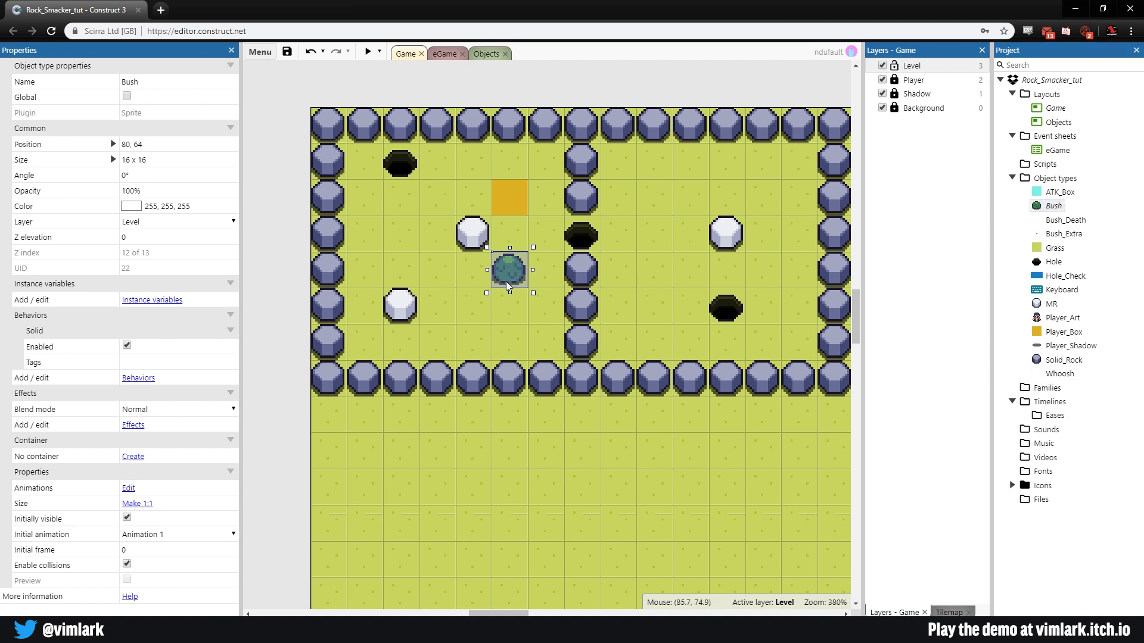
{"action": "left_click_drag", "start_coordinate": [508, 286], "coordinate": [365, 194], "text": "ctrl"}
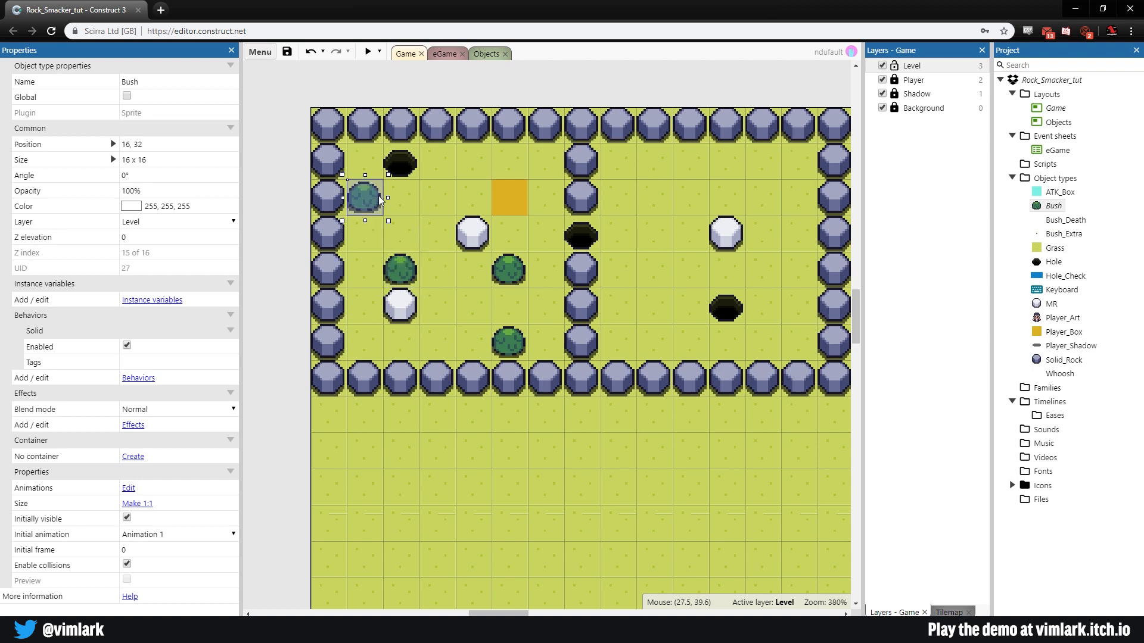
{"action": "left_click", "coordinate": [287, 51]}
Preview the Game layout and destroy the two bushes below the player's starting position with attacks
{"action": "left_click", "coordinate": [367, 52]}
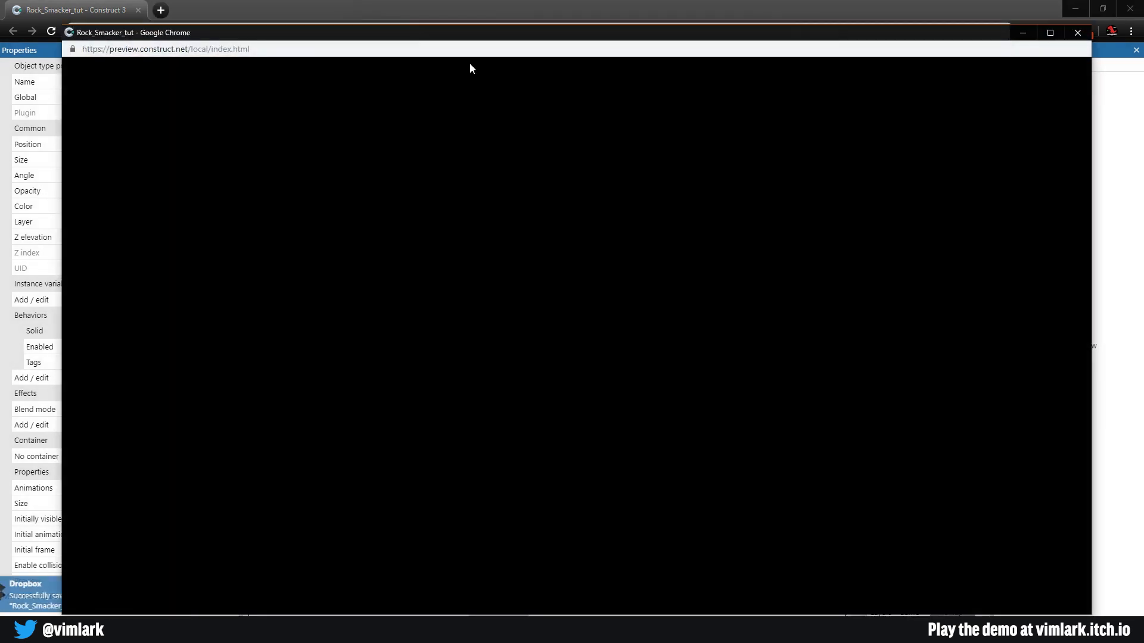
{"action": "key", "text": "Down"}
{"action": "key", "text": "space"}
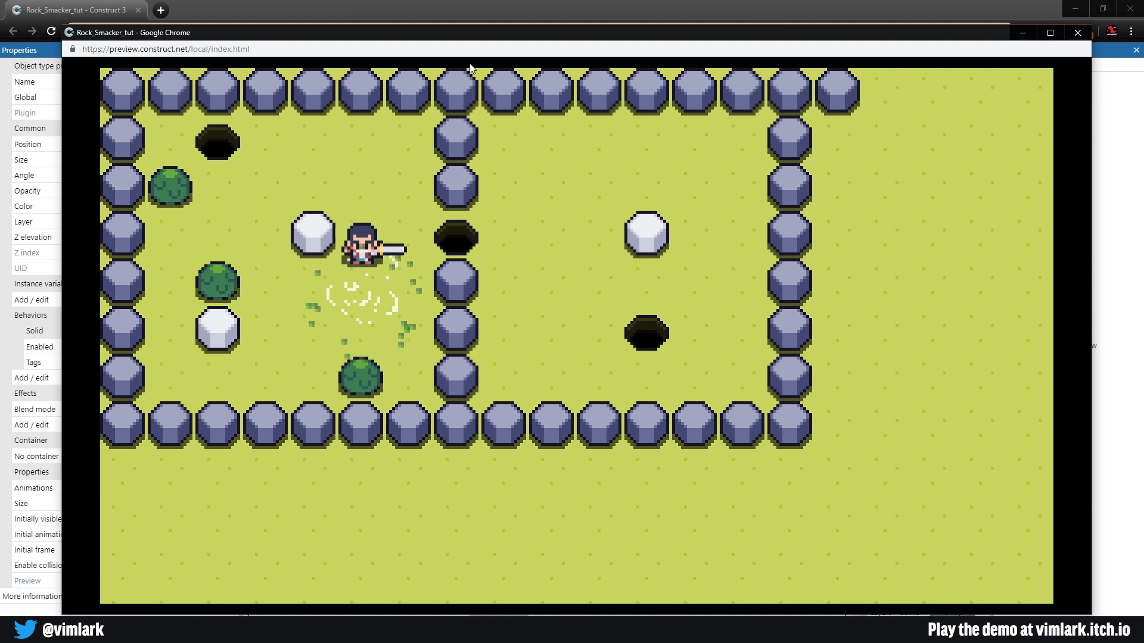
{"action": "key", "text": "Down"}
{"action": "key", "text": "Down"}
{"action": "key", "text": "space"}
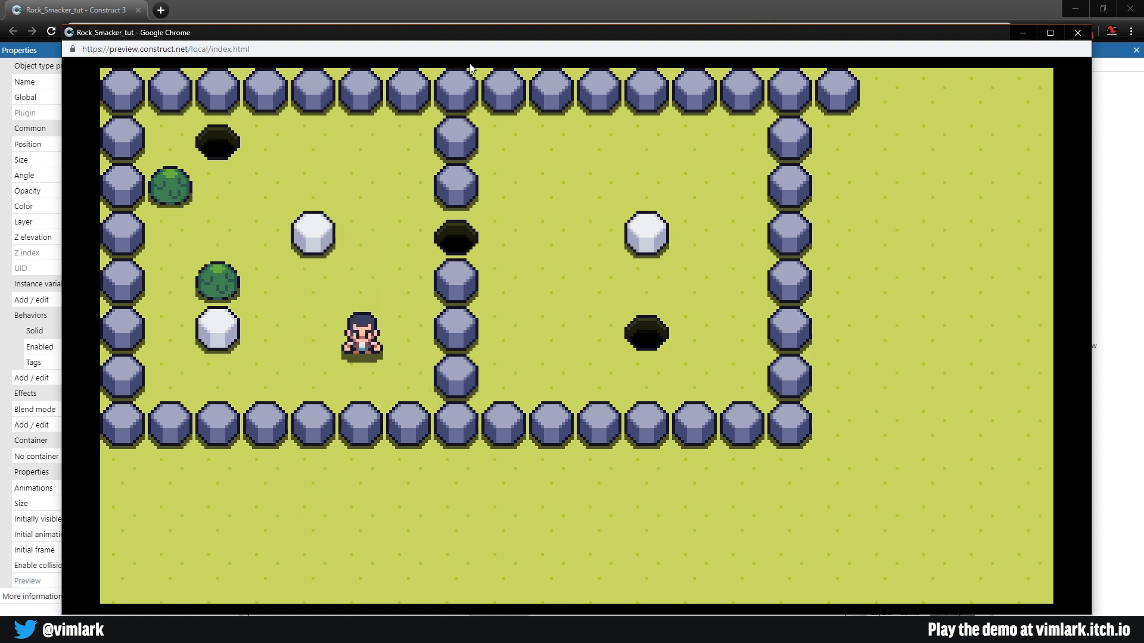
Walk the player to the two remaining bushes, one above the lower rock and one beside the outer wall, and destroy both
{"action": "key", "text": "Left"}
{"action": "key", "text": "Left"}
{"action": "key", "text": "Up"}
{"action": "key", "text": "Left"}
{"action": "key", "text": "space"}
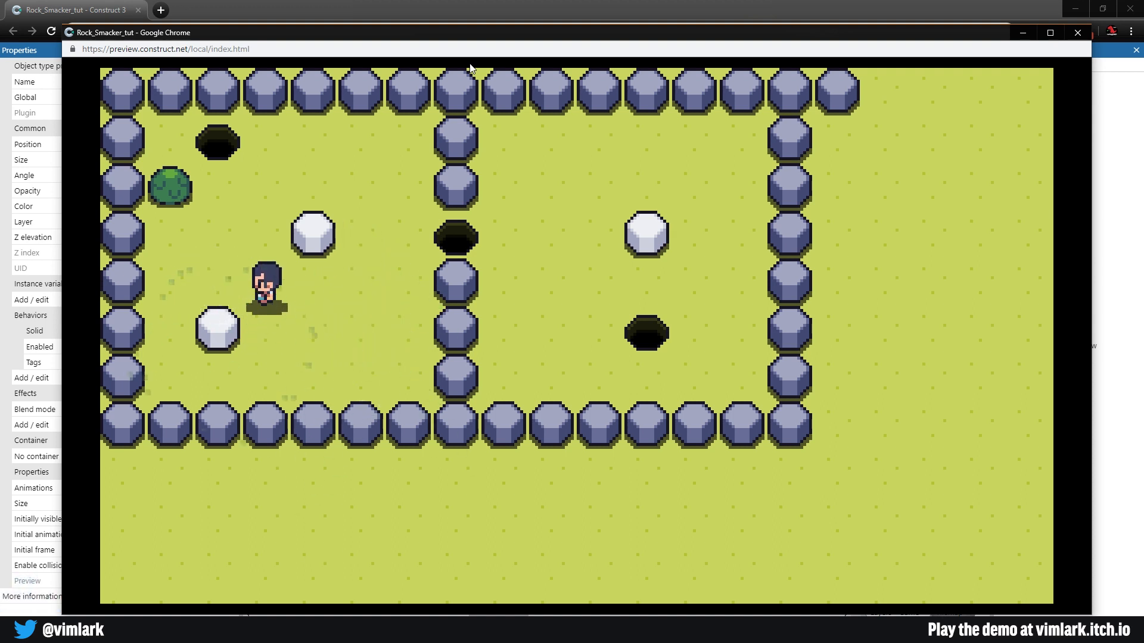
{"action": "key", "text": "Up"}
{"action": "key", "text": "Up"}
{"action": "key", "text": "Left"}
{"action": "key", "text": "space"}
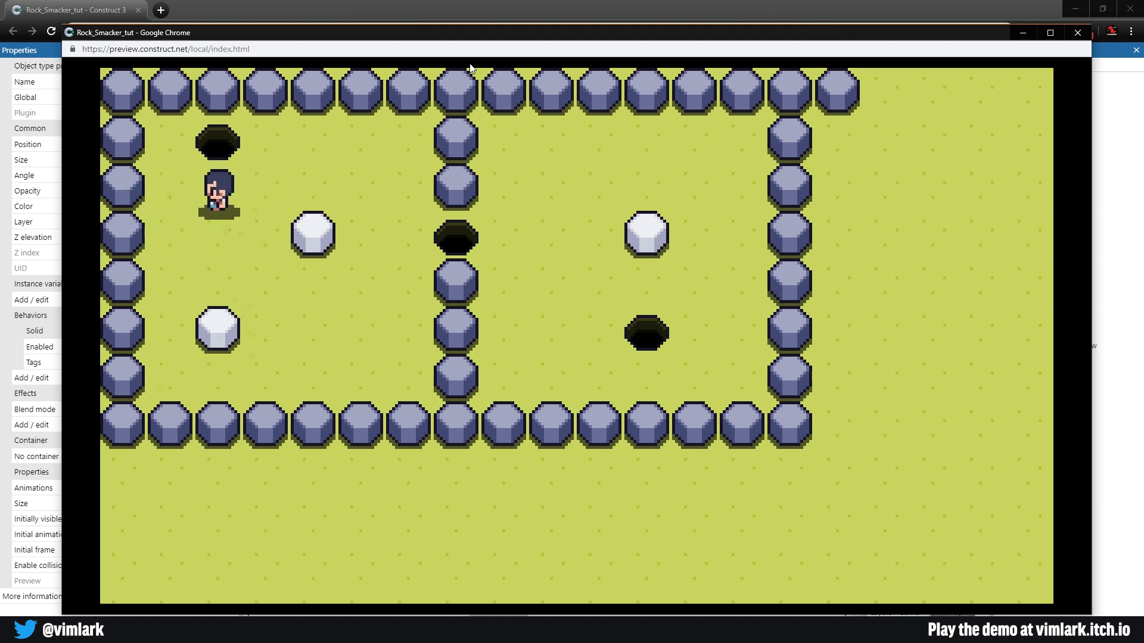
Smack the upper rock into the hole in the dividing wall, cross it into the second room, and close the preview
{"action": "key", "text": "Right"}
{"action": "key", "text": "space"}
{"action": "key", "text": "Down"}
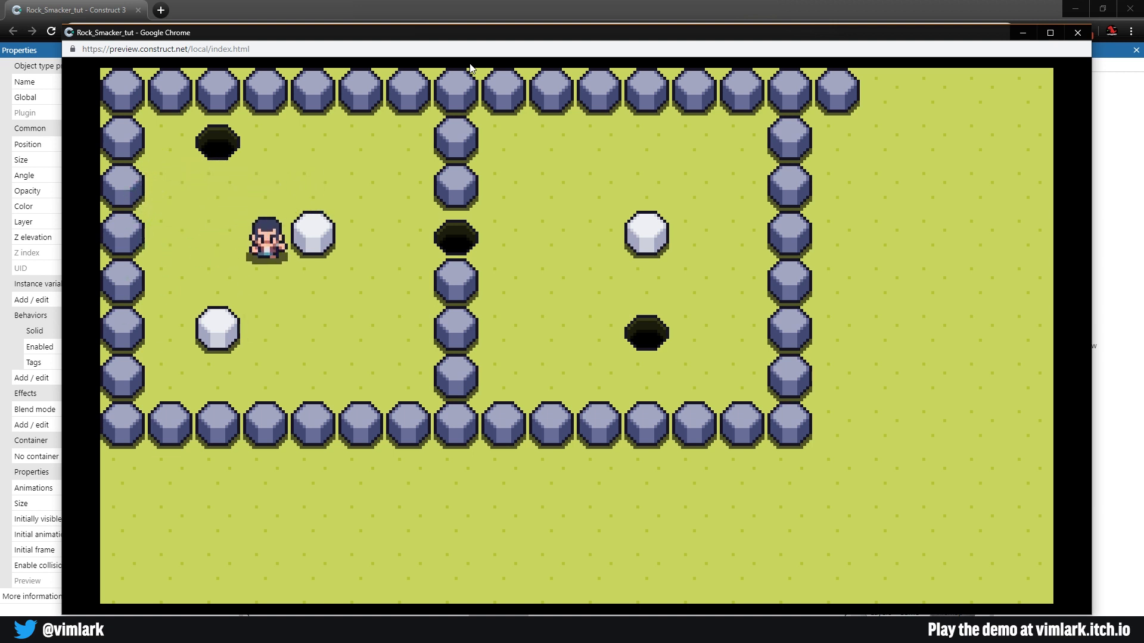
{"action": "key", "text": "Right"}
{"action": "key", "text": "space"}
{"action": "key", "text": "Right"}
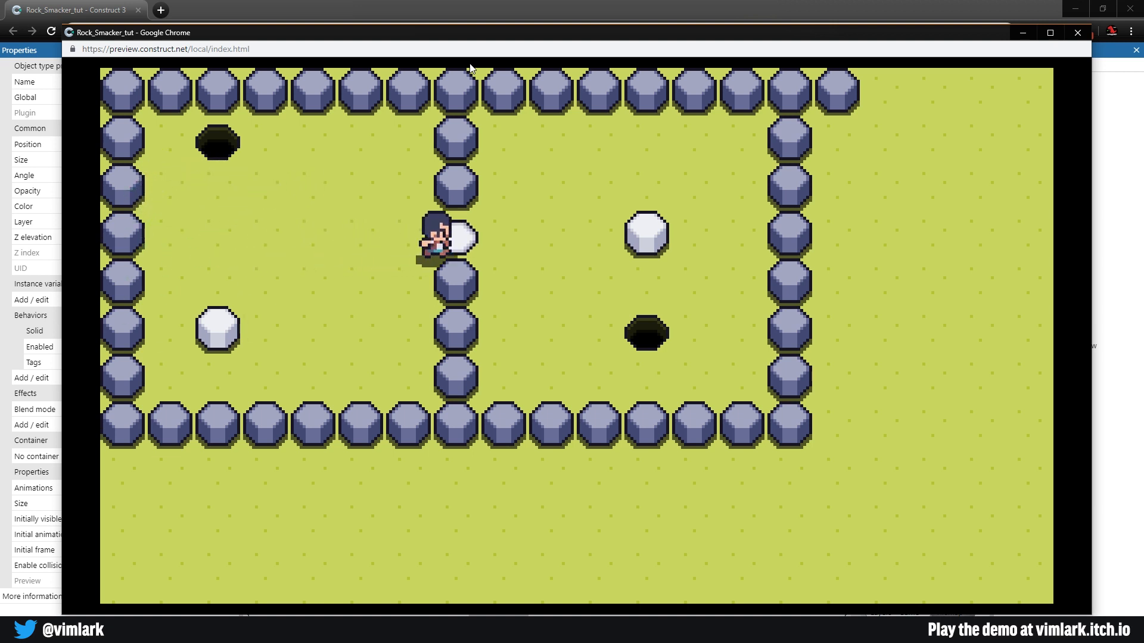
{"action": "key", "text": "Right"}
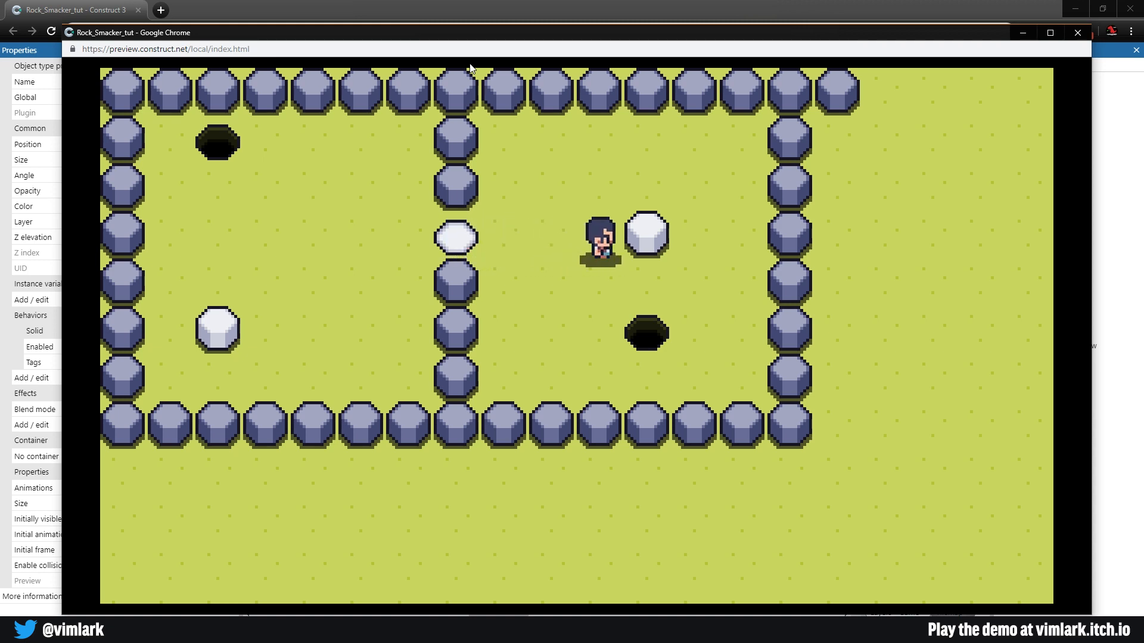
{"action": "left_click", "coordinate": [1077, 32]}
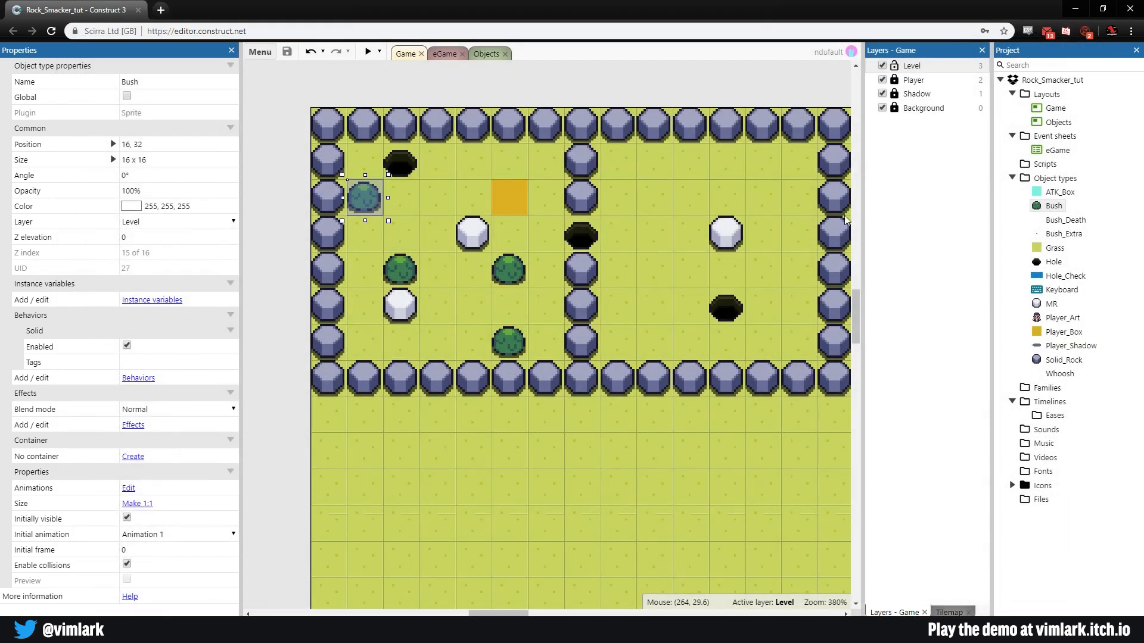
{"action": "left_click", "coordinate": [441, 81]}
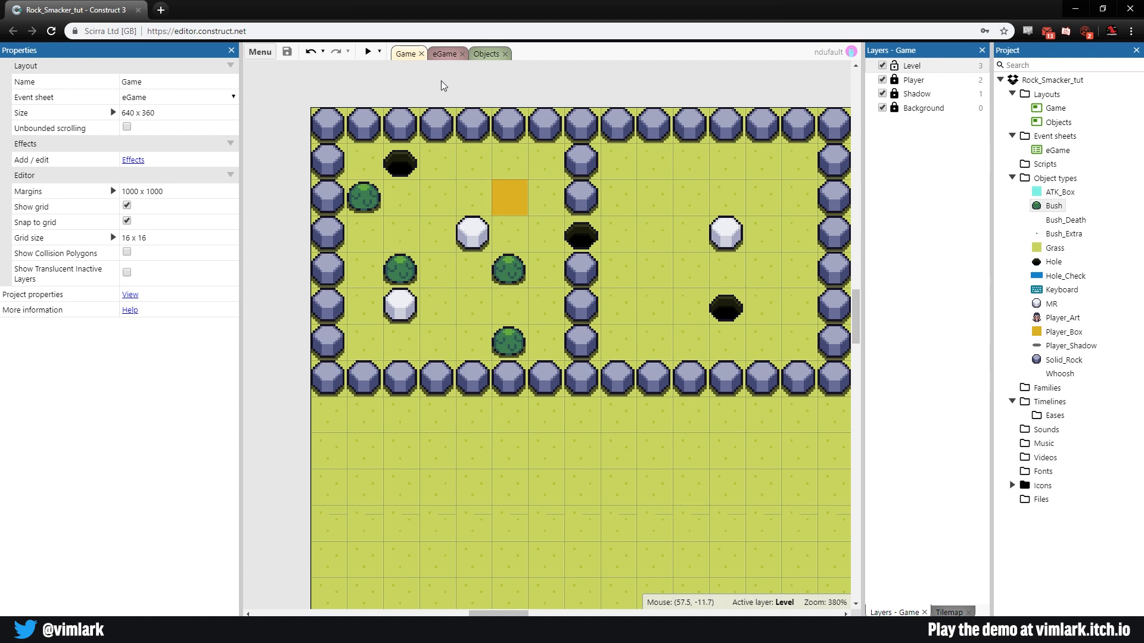